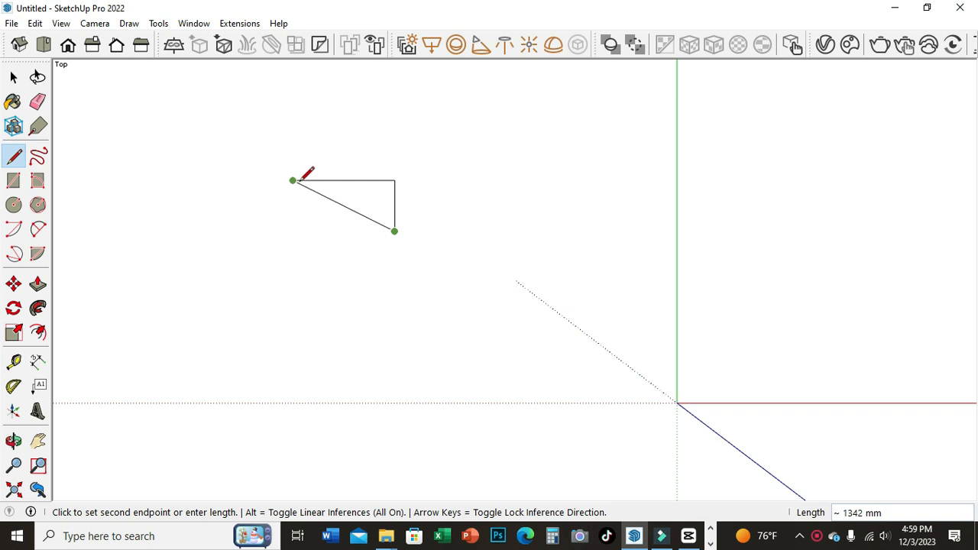
Step: Close the rectangular outline with its two remaining sides, the short one 600 mm, and pull the face up 700 mm
click(293, 231)
click(293, 180)
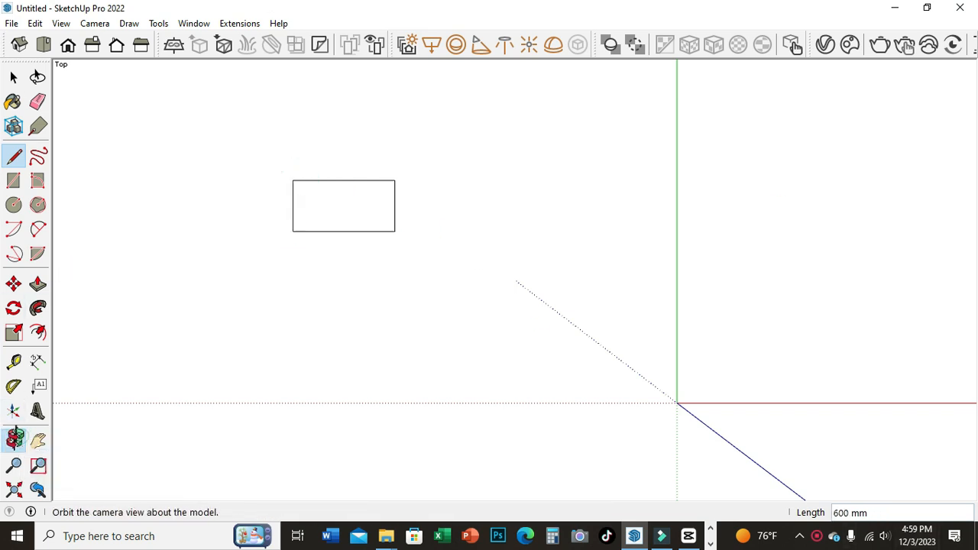
click(14, 441)
drag(332, 412, 297, 268)
click(37, 284)
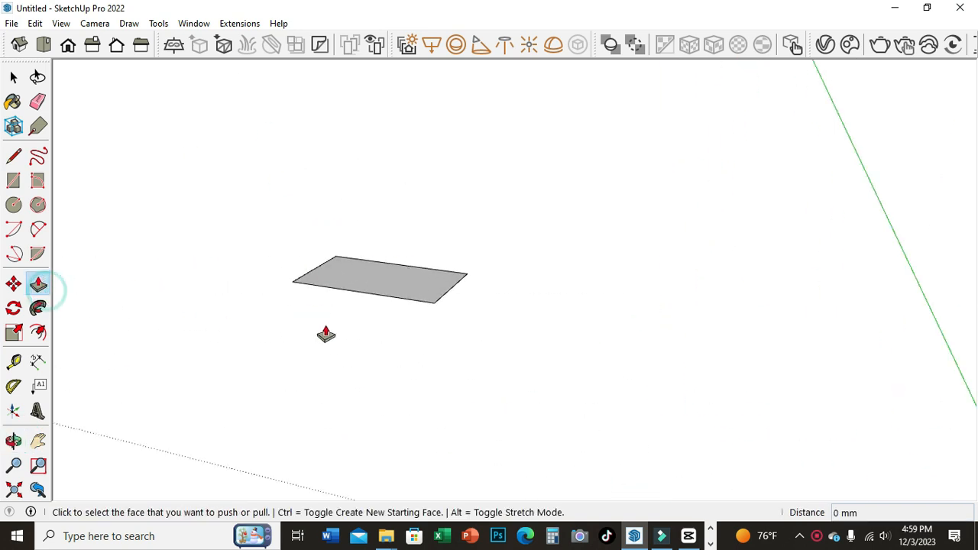
click(413, 281)
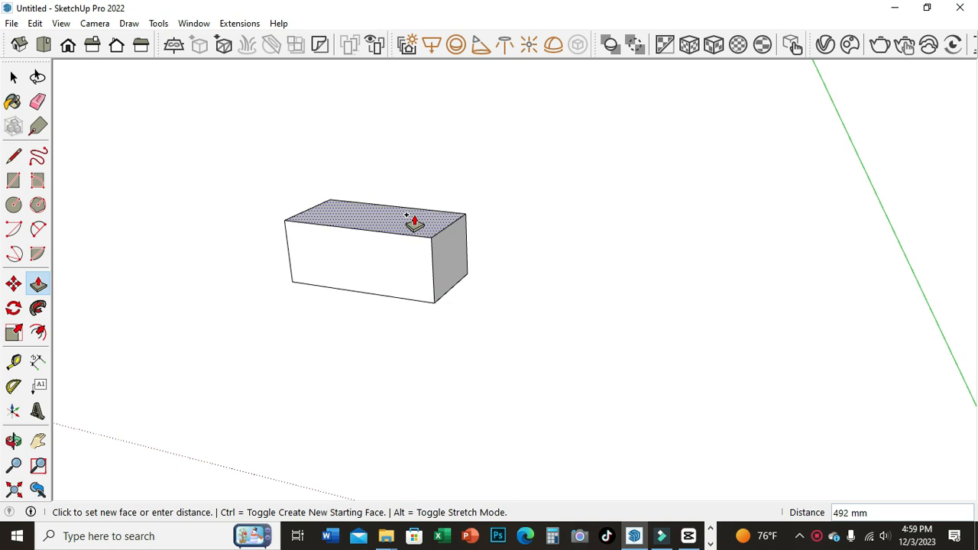
text(700)
key(Return)
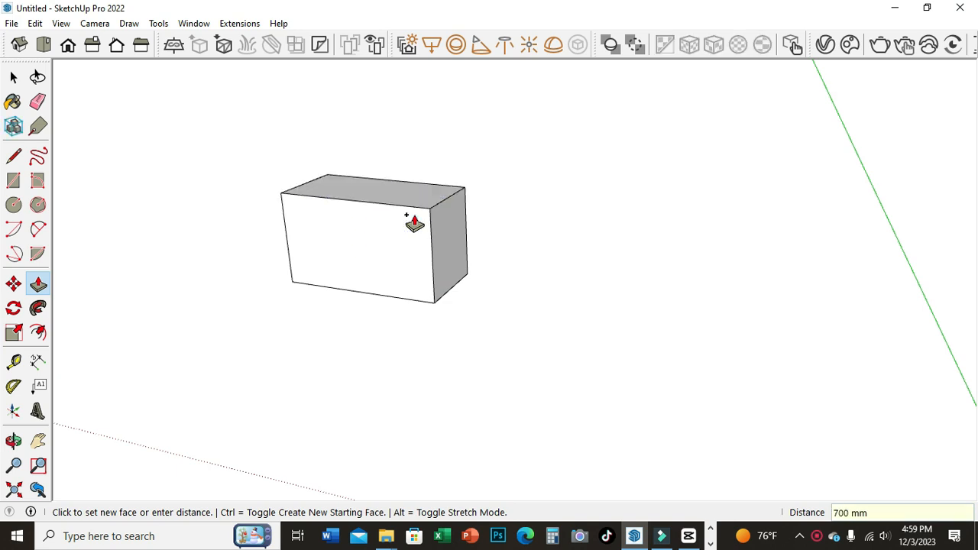
Step: Draw a vertical 700 mm line down the box's front face, from the midpoint of its top edge to the bottom edge
click(13, 442)
drag(314, 312, 438, 191)
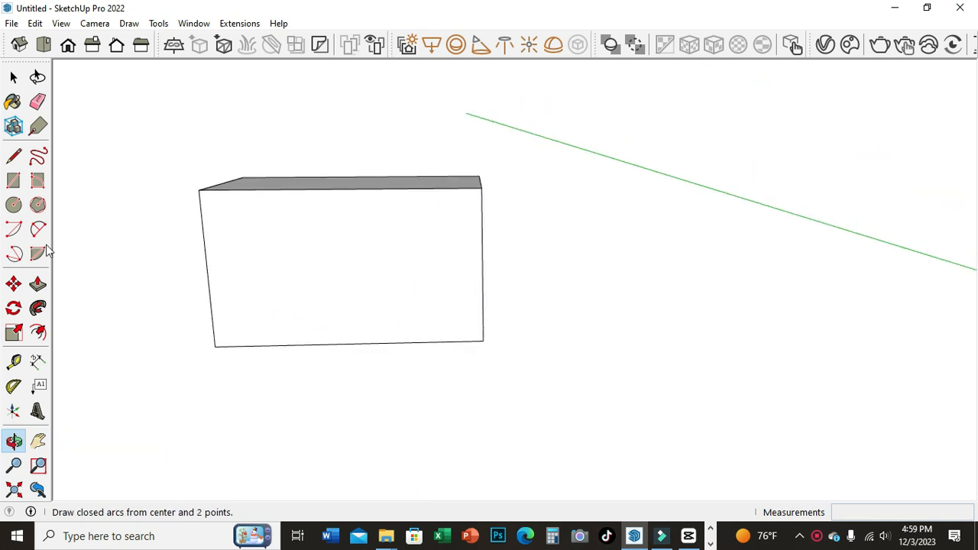
click(38, 333)
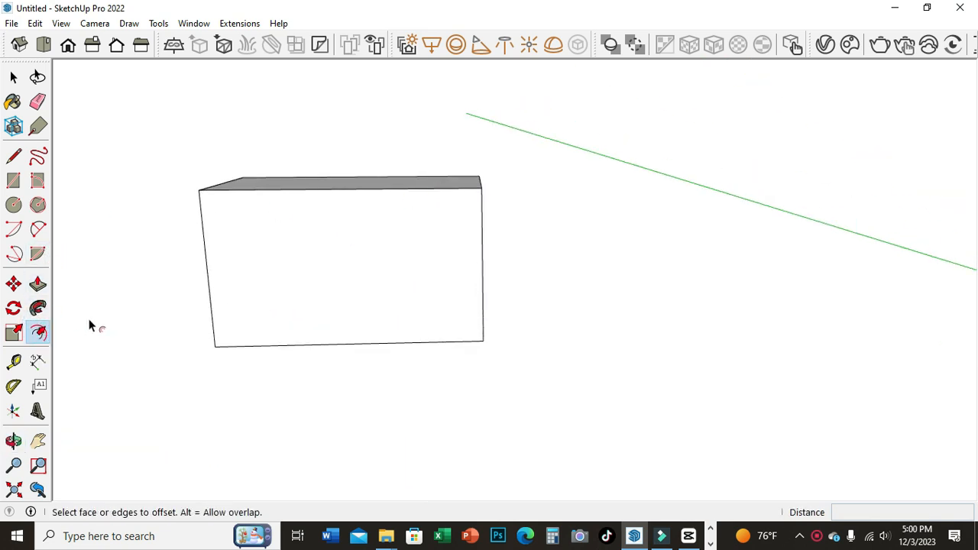
click(13, 156)
click(341, 189)
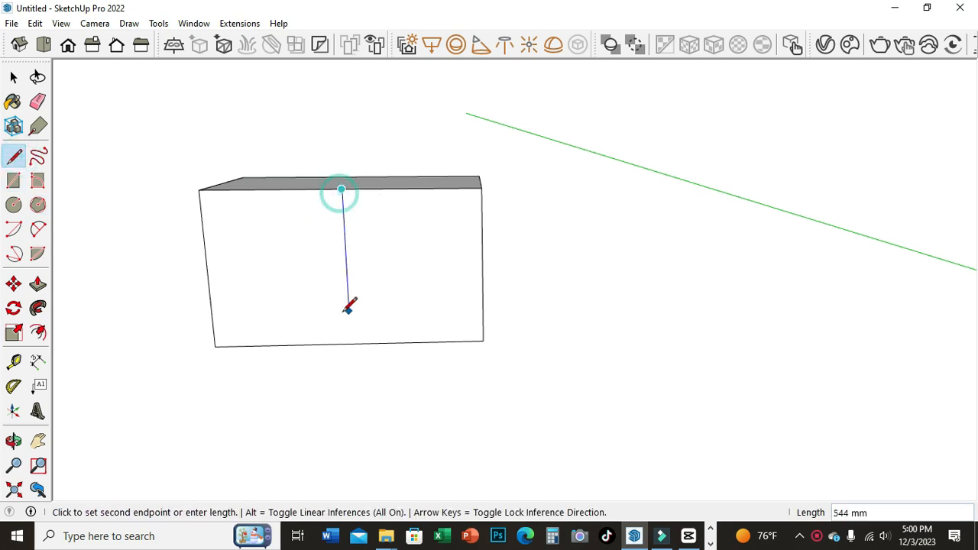
click(351, 343)
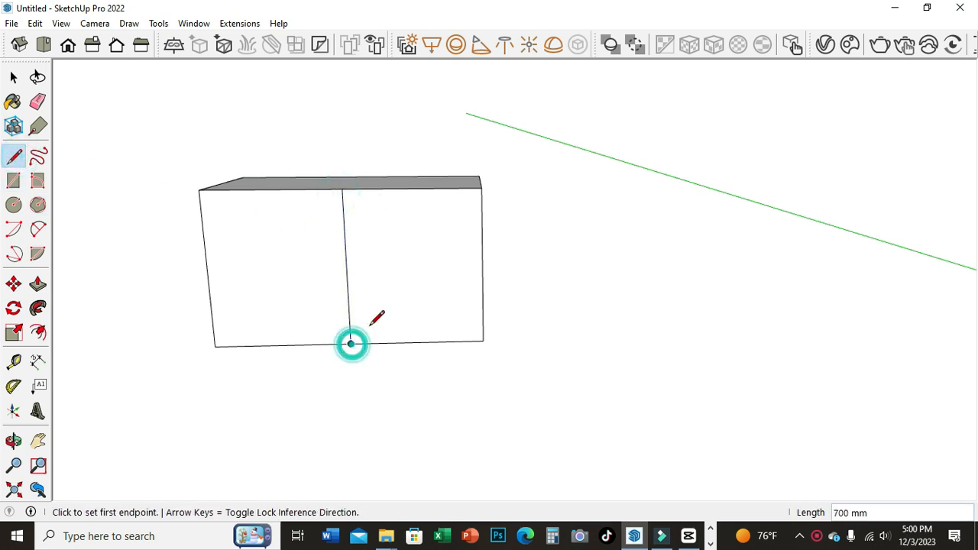
Step: Offset the outline of the right half of the front face inward by 18 mm
click(38, 332)
click(389, 238)
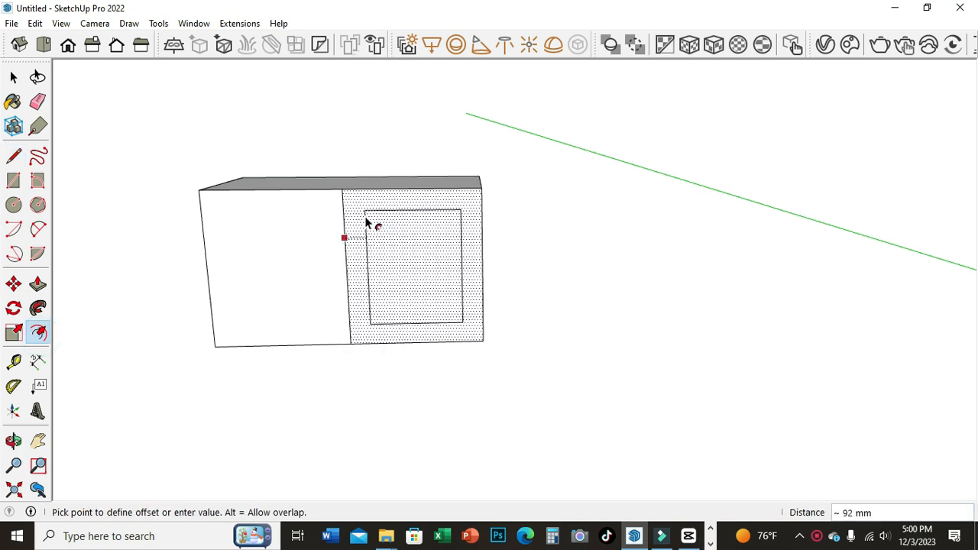
key(Return)
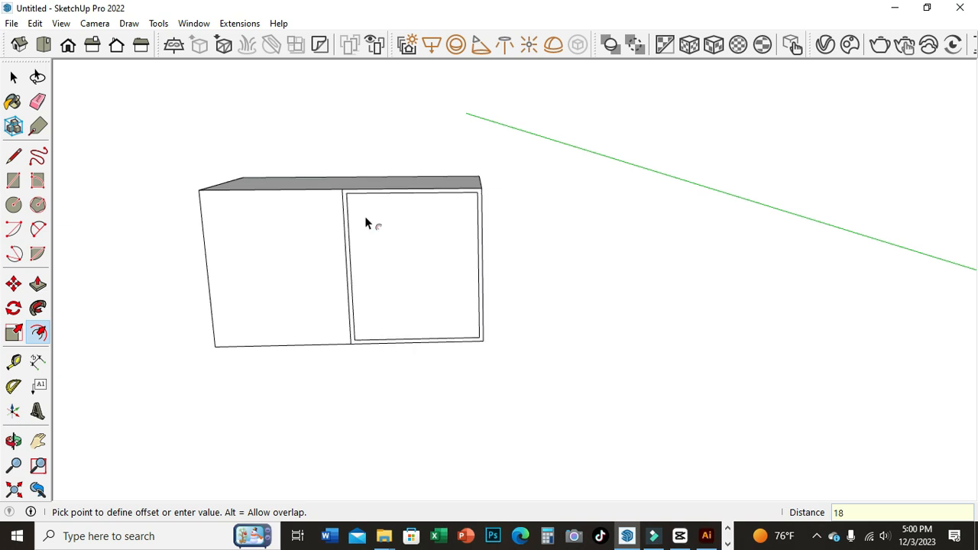
Step: Extend both sides of the right offset to the bottom edge with 18 mm lines and erase its lower inner edge
key(l)
scroll(383, 348, up, 5)
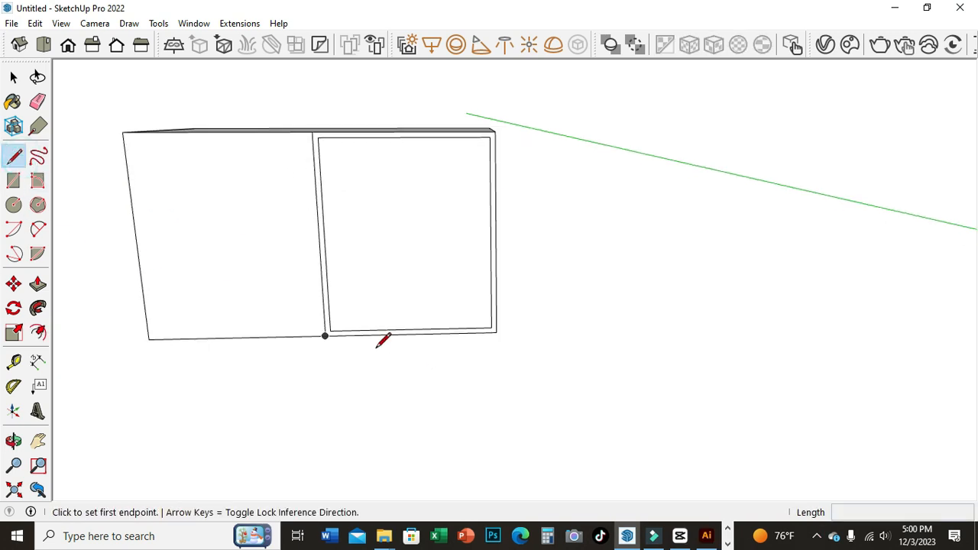
click(318, 328)
click(324, 335)
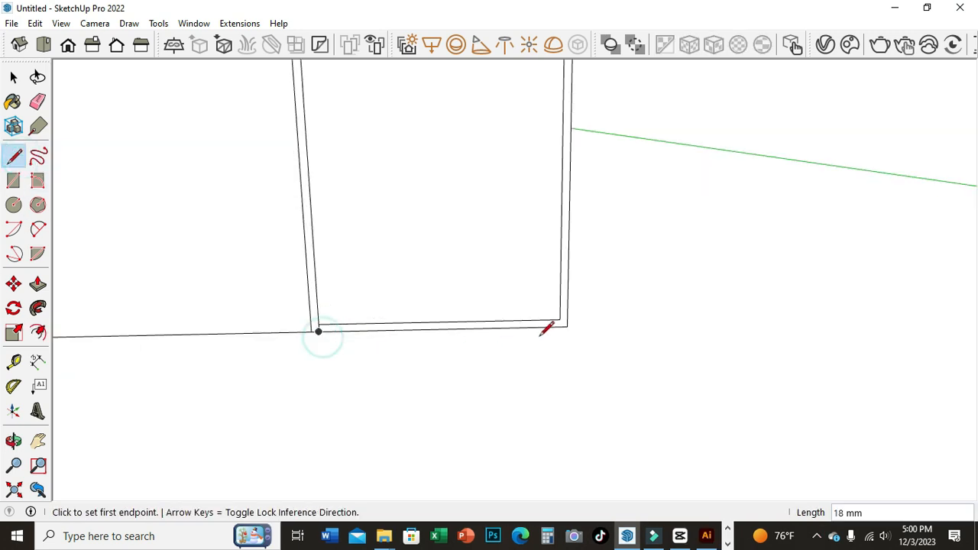
scroll(540, 332, up, 2)
click(561, 317)
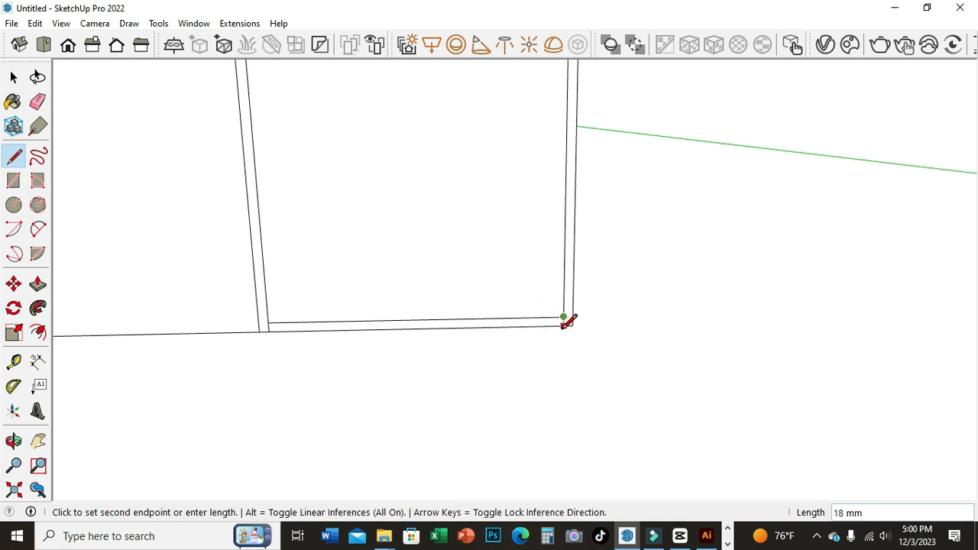
click(564, 324)
scroll(423, 303, down, 3)
scroll(402, 308, up, 1)
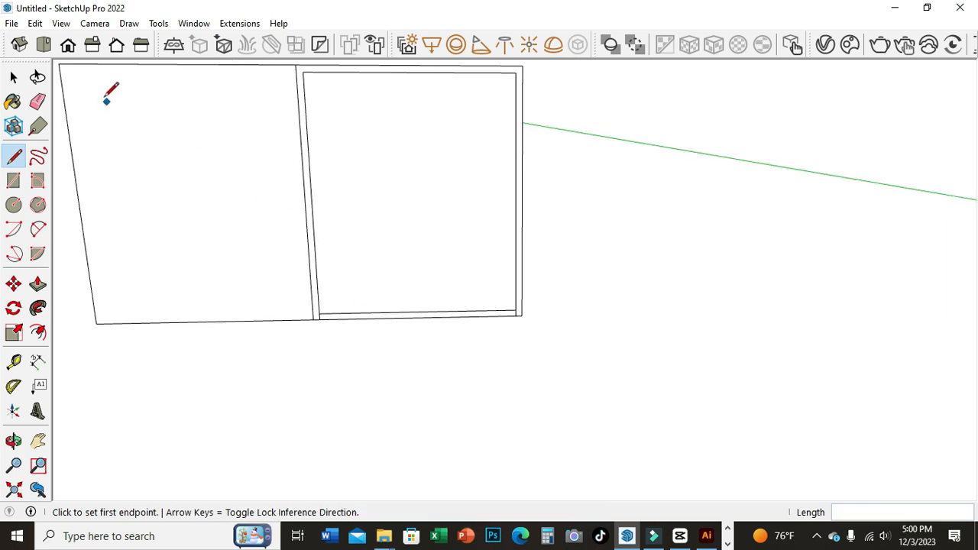
click(38, 101)
click(442, 312)
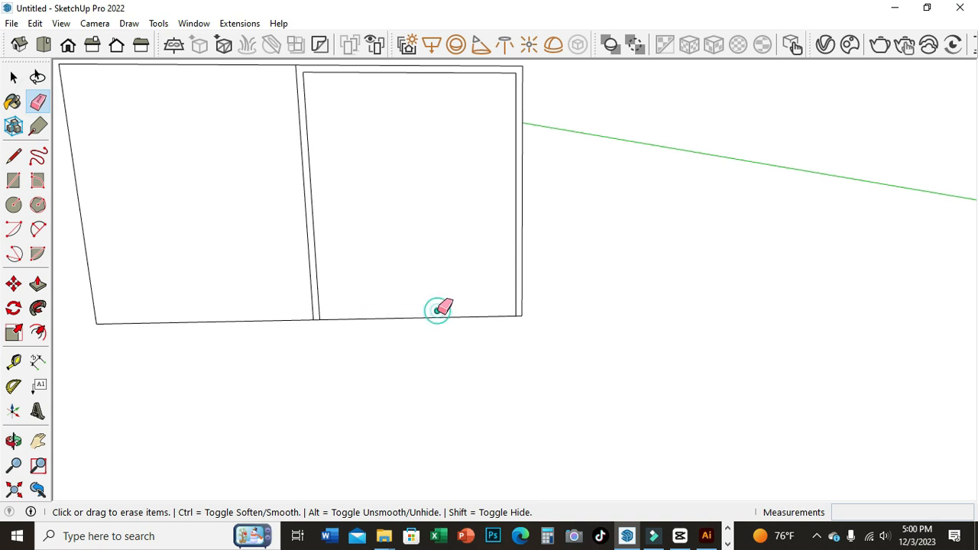
Step: Push the inner face of the right half 582 mm into the box to hollow out an open bay
click(13, 441)
drag(558, 190, 467, 206)
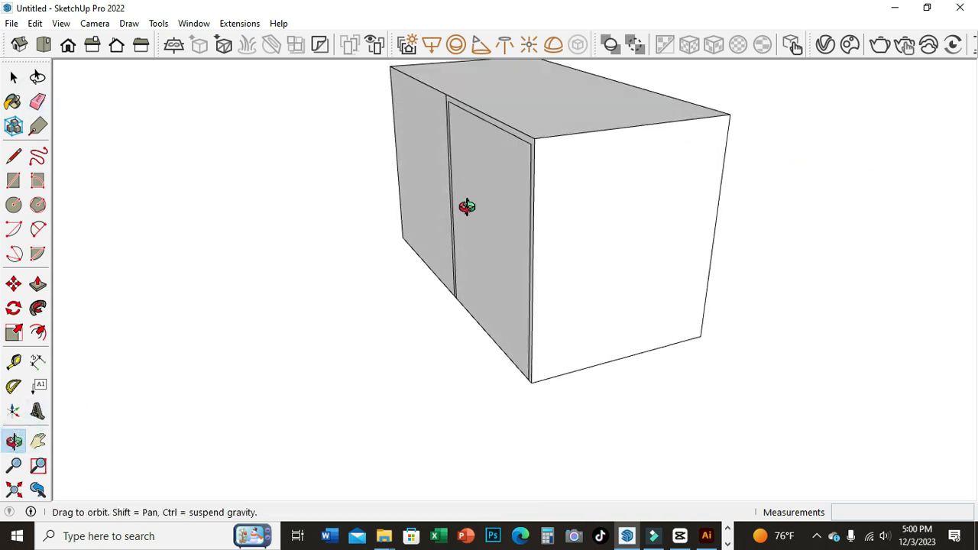
click(37, 284)
click(516, 248)
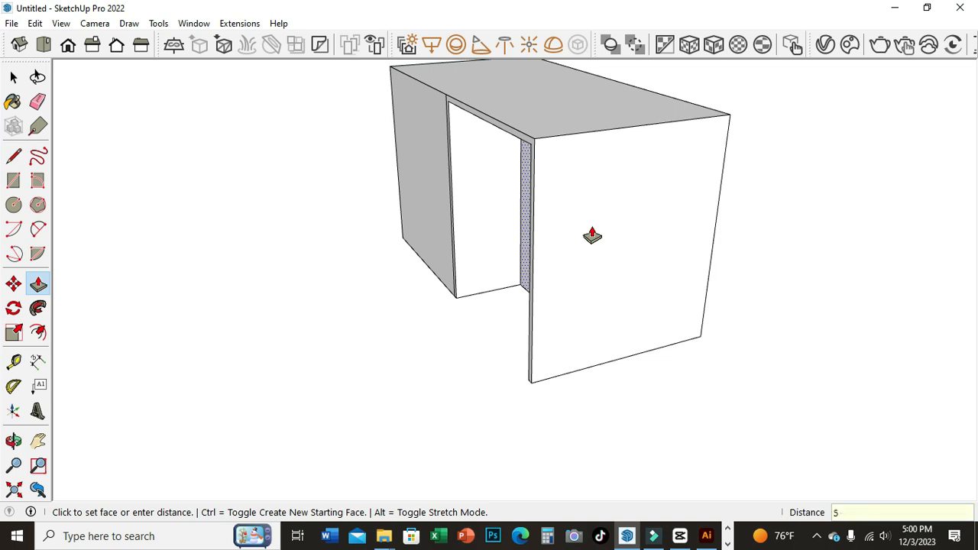
key(Return)
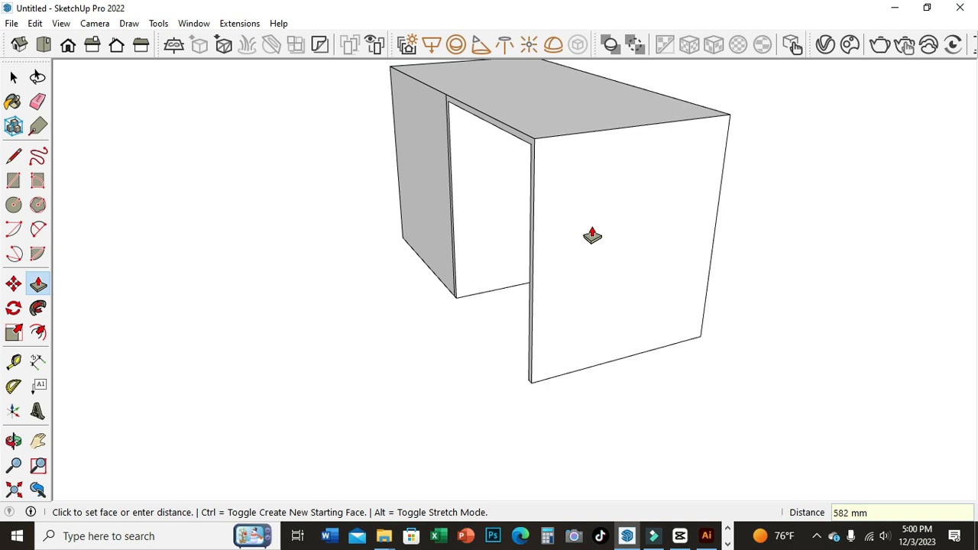
Step: Offset the top and left edges of the left front panel inward by 18 mm
click(11, 440)
drag(284, 322, 512, 227)
scroll(478, 242, down, 2)
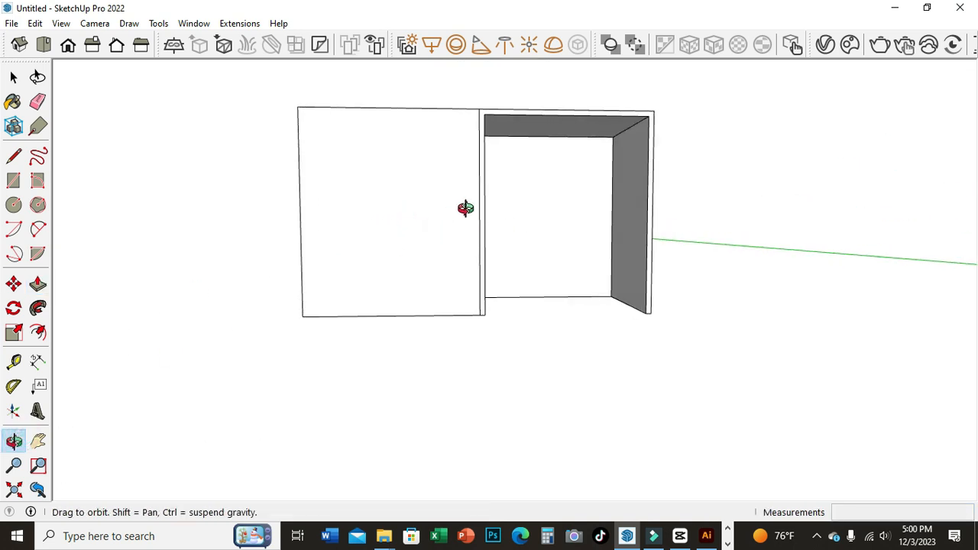
scroll(466, 207, up, 2)
click(13, 77)
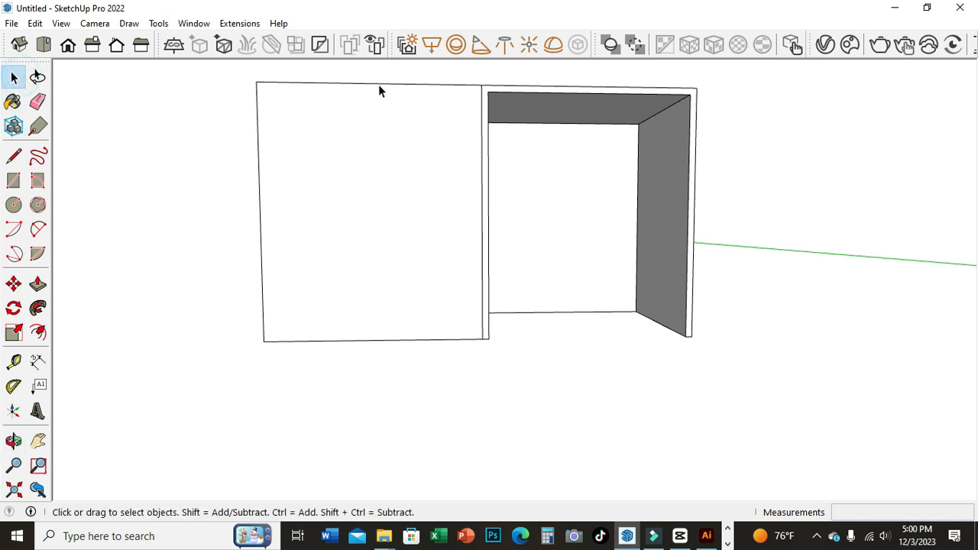
click(380, 84)
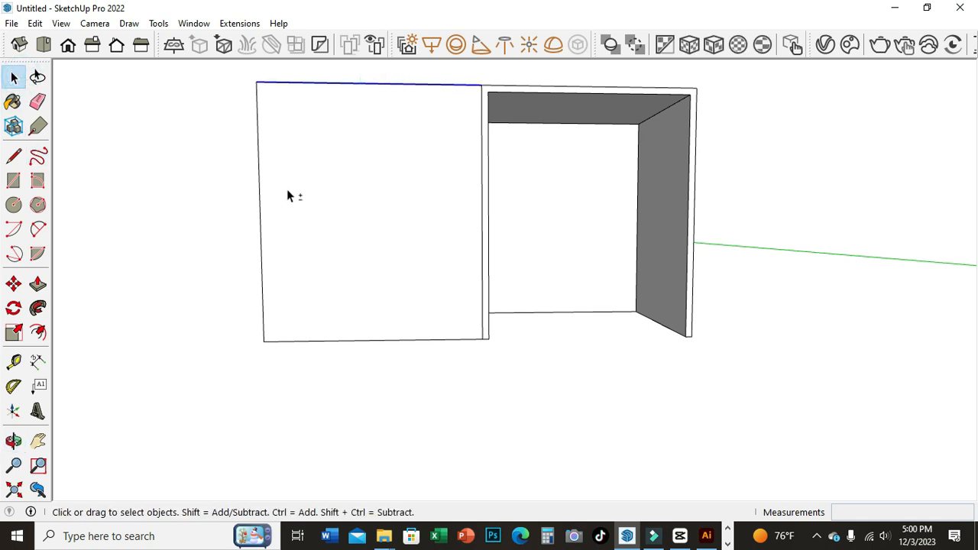
shift+click(261, 188)
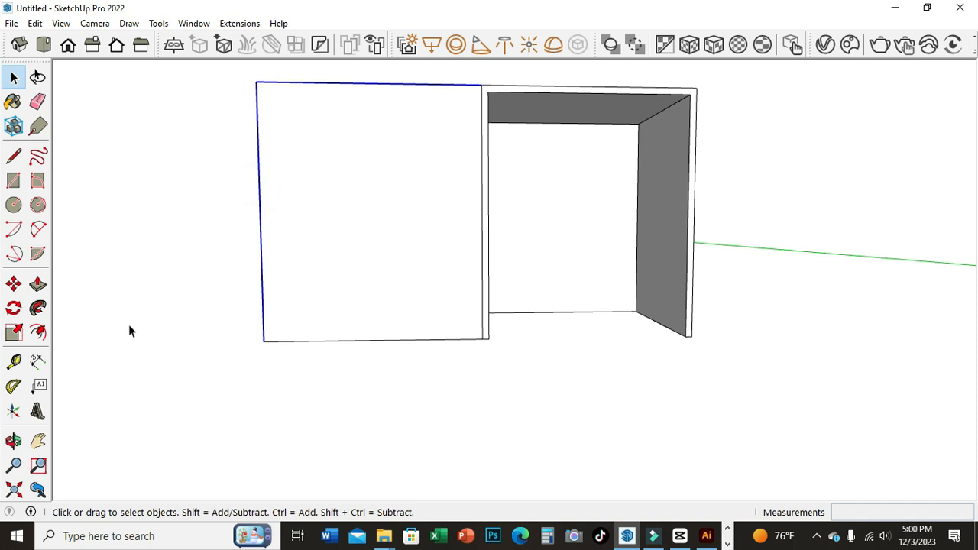
click(37, 331)
click(321, 200)
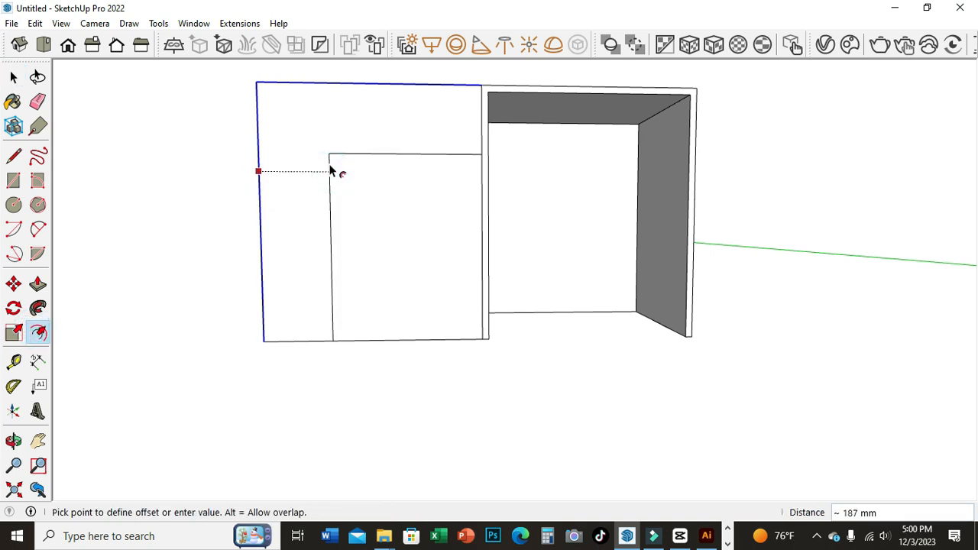
key(Return)
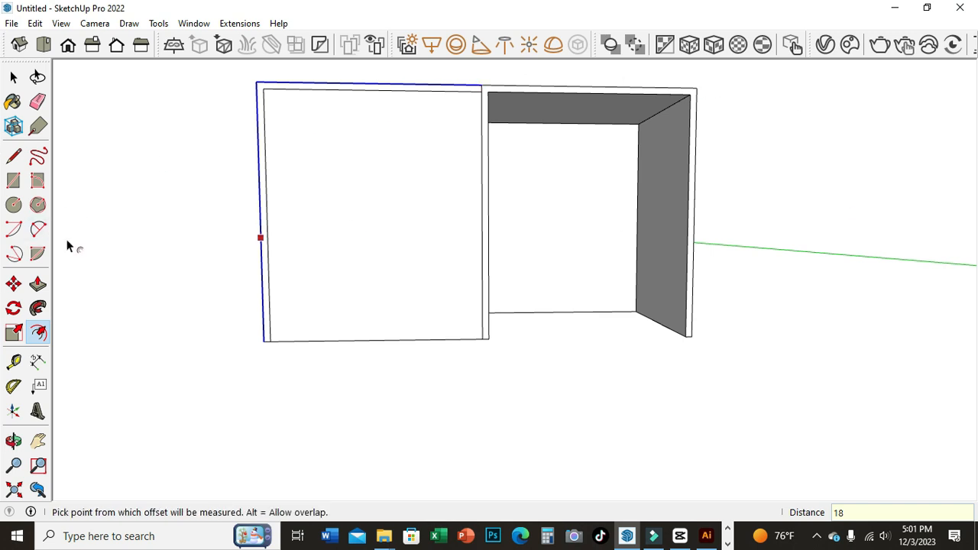
Step: Try dividing the left front panel with two horizontal lines between its inner sides, and undo both lines
click(14, 155)
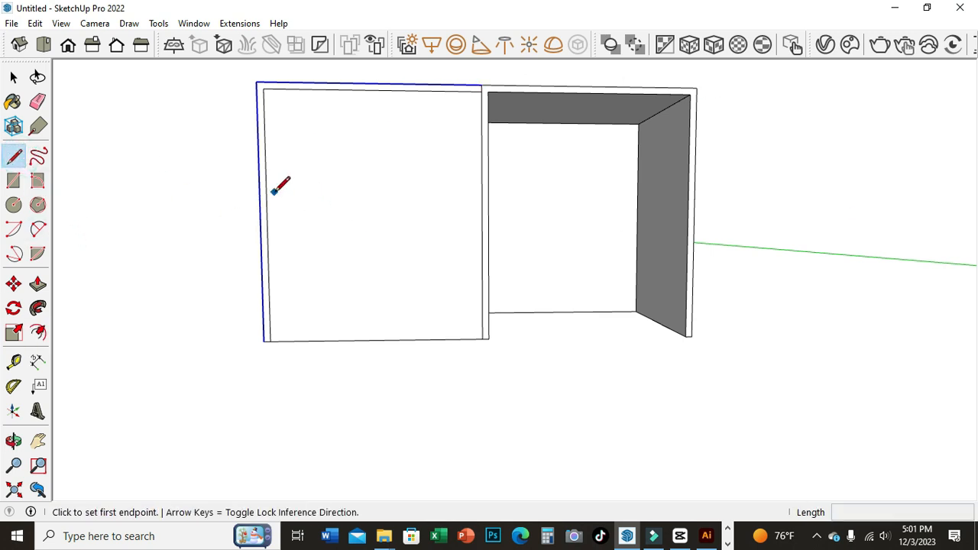
click(264, 146)
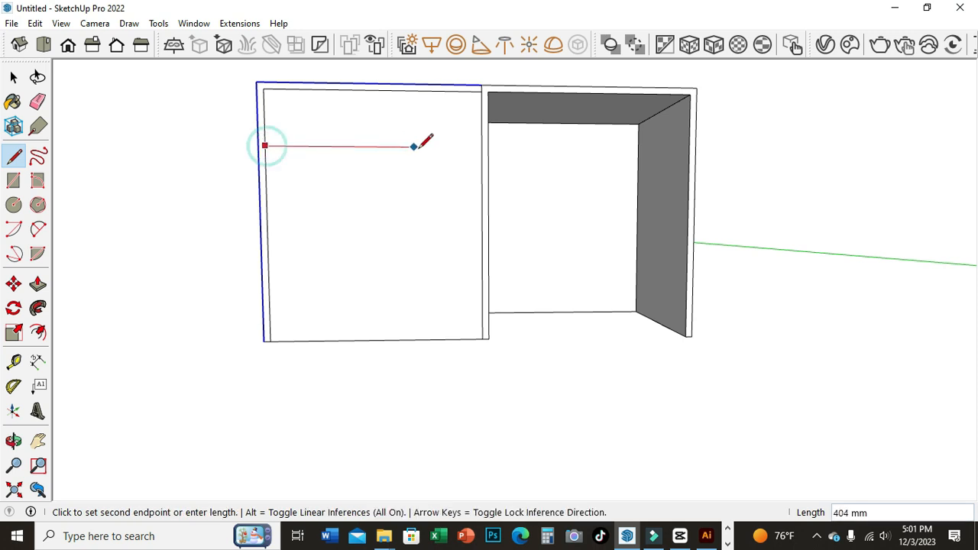
click(481, 147)
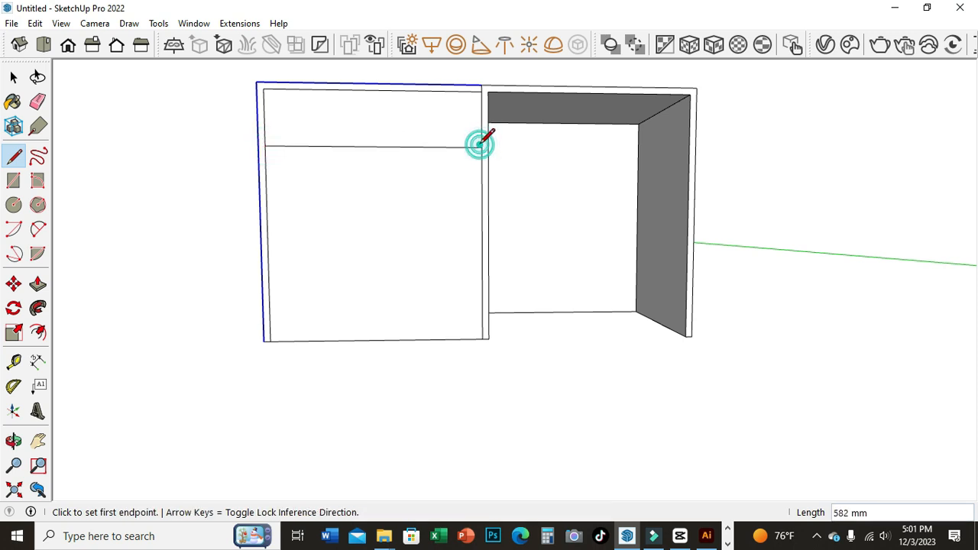
click(267, 230)
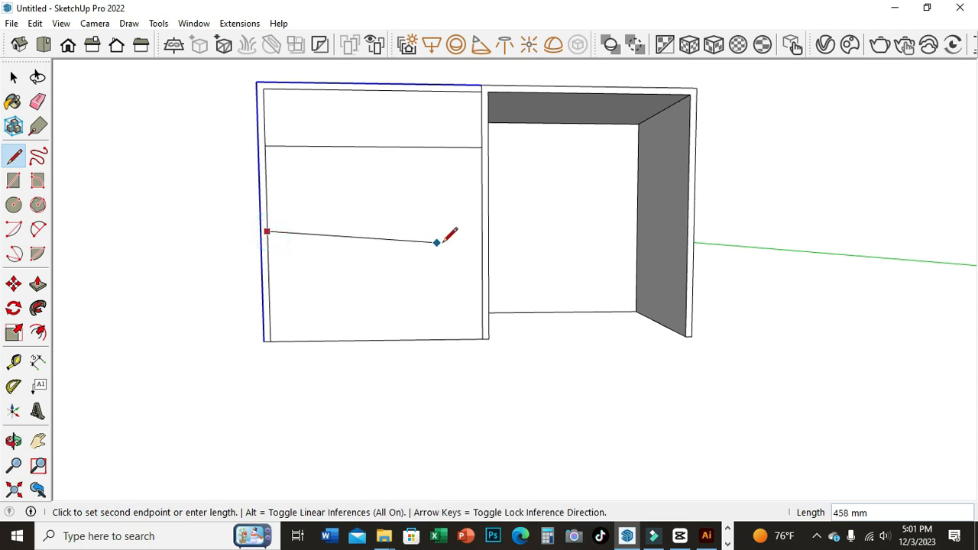
click(482, 231)
key(ctrl+z)
key(ctrl+z)
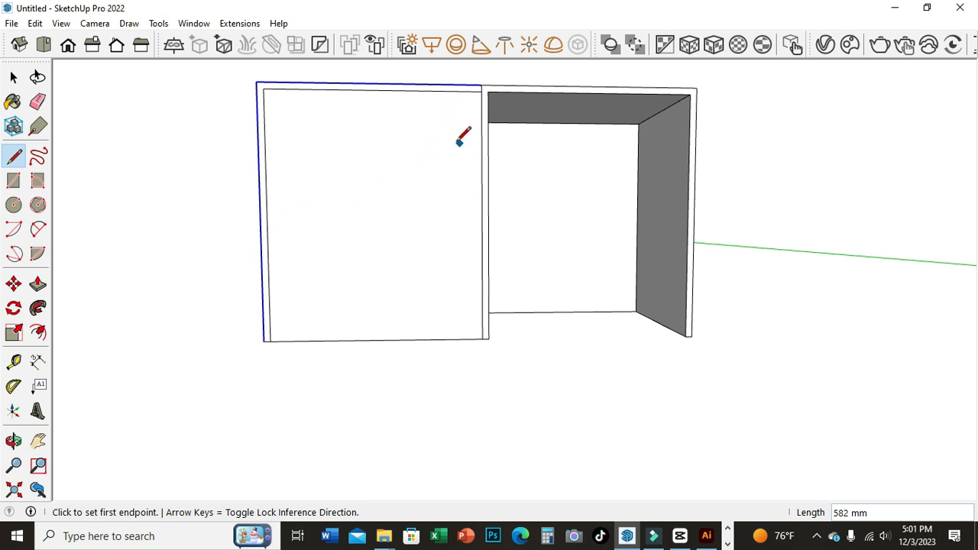
Step: Draw a 400 mm line along the left panel's inner top edge, starting from its inner left corner
click(263, 88)
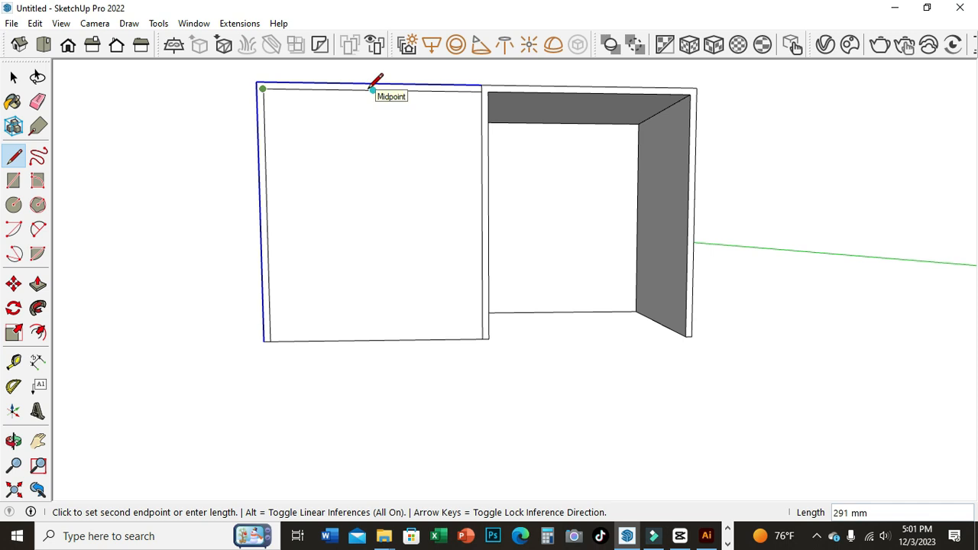
text(400)
key(Return)
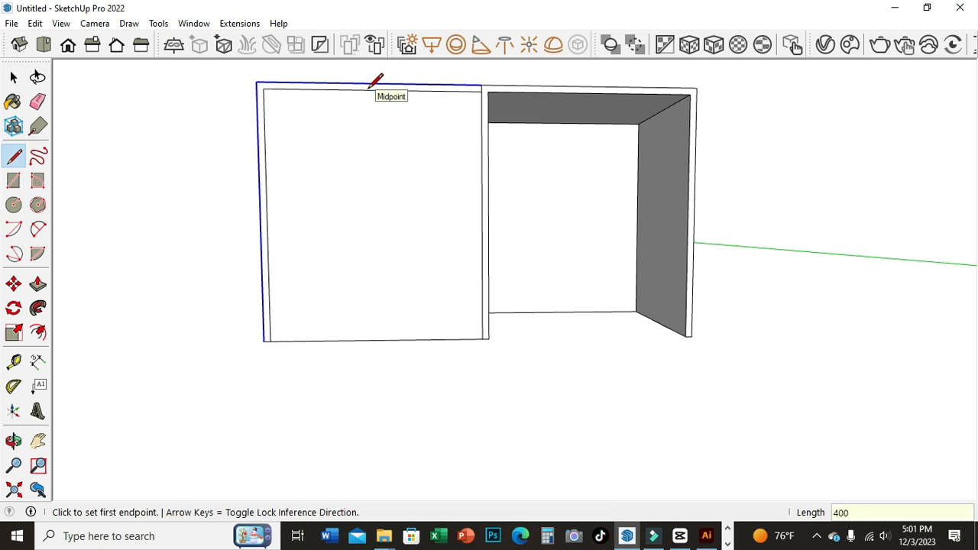
Step: Draw a vertical line down the left panel from about the middle of its inner top edge to the bottom edge
click(375, 90)
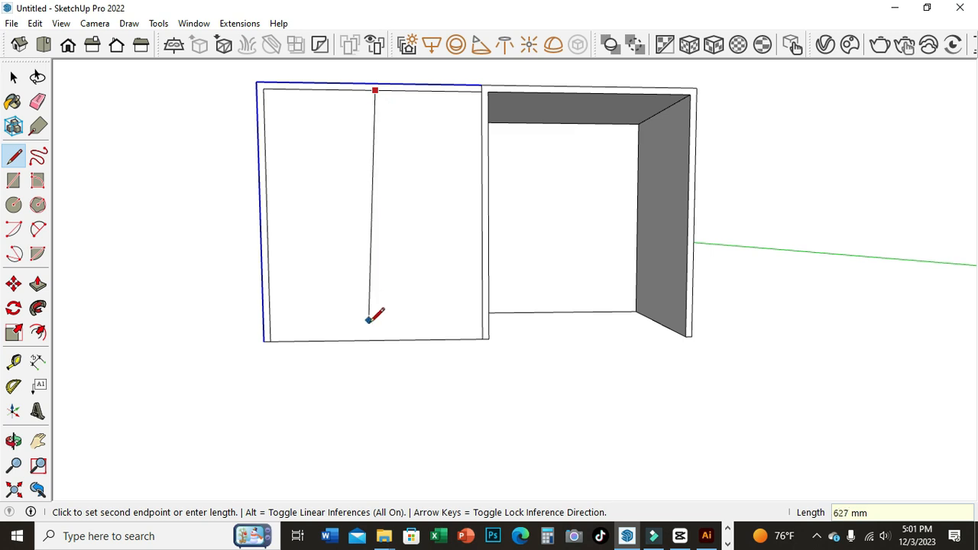
click(379, 337)
scroll(352, 231, down, 1)
scroll(352, 232, up, 2)
Step: Draw an 18 mm line along the left panel's inner top edge, starting from the top of the vertical divider line
click(14, 78)
click(14, 80)
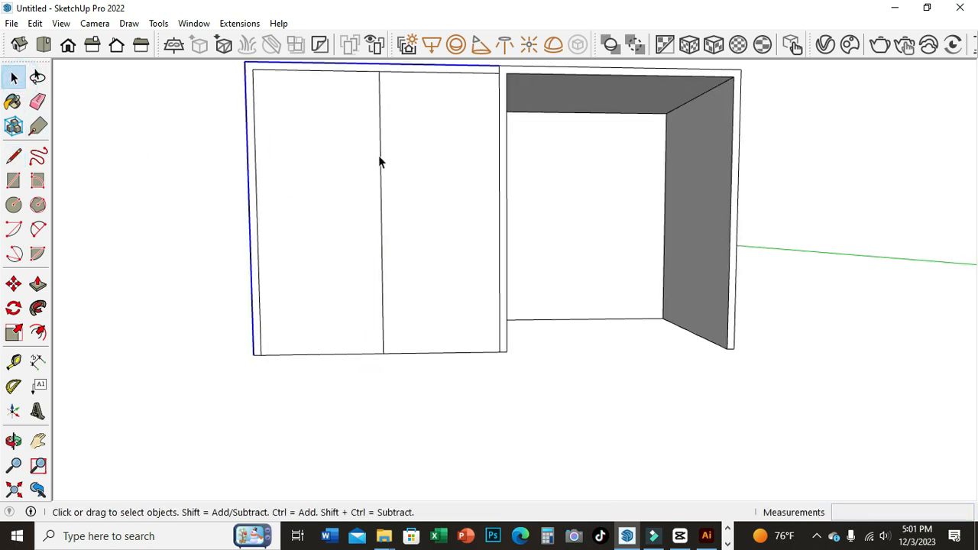
click(379, 161)
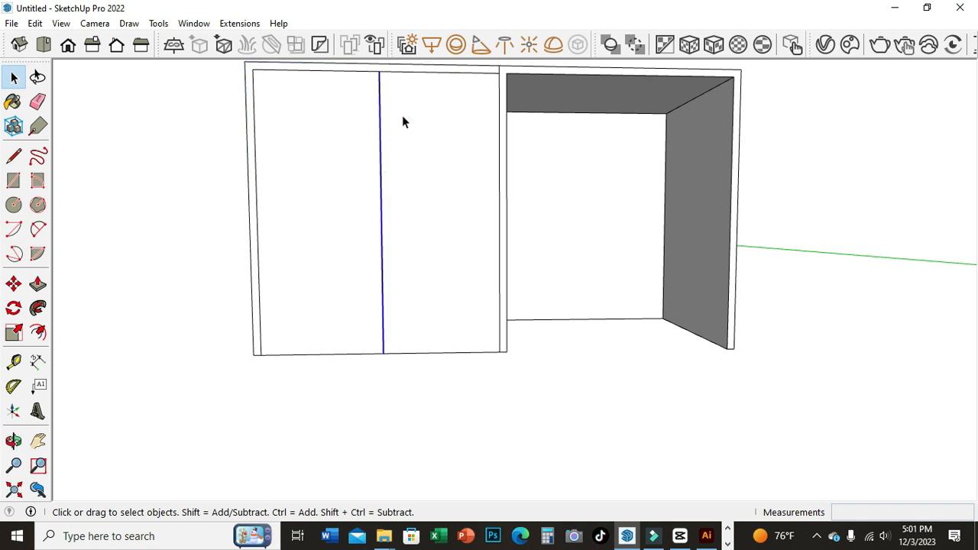
scroll(399, 115, up, 2)
scroll(382, 87, down, 1)
scroll(375, 76, up, 2)
click(14, 156)
click(366, 89)
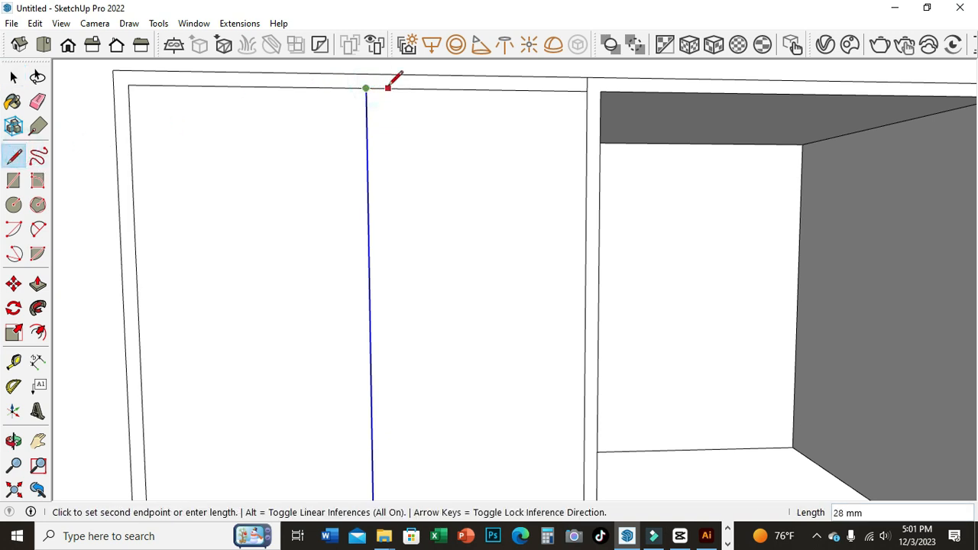
key(Escape)
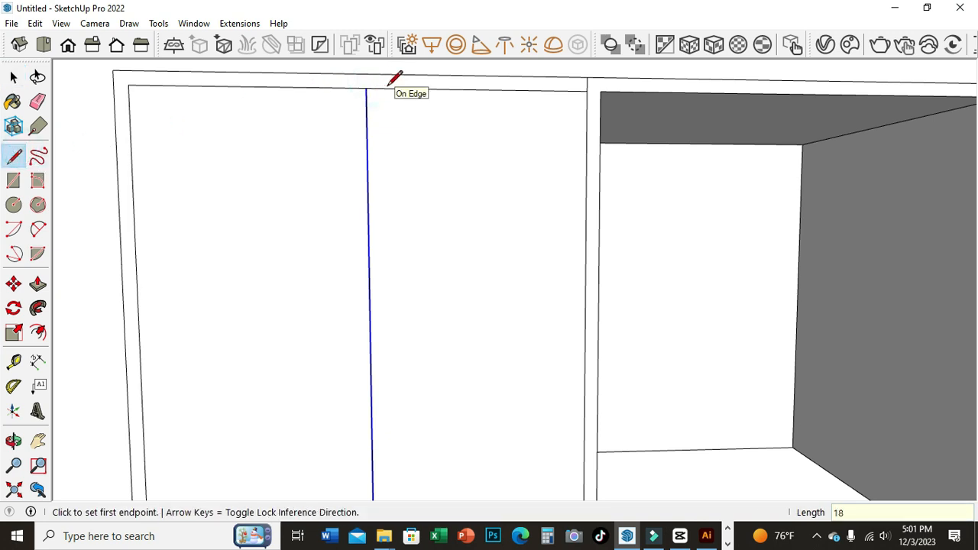
Step: Draw a second vertical line from the end of the 18 mm segment down to the left panel's bottom edge
click(380, 88)
scroll(393, 157, down, 5)
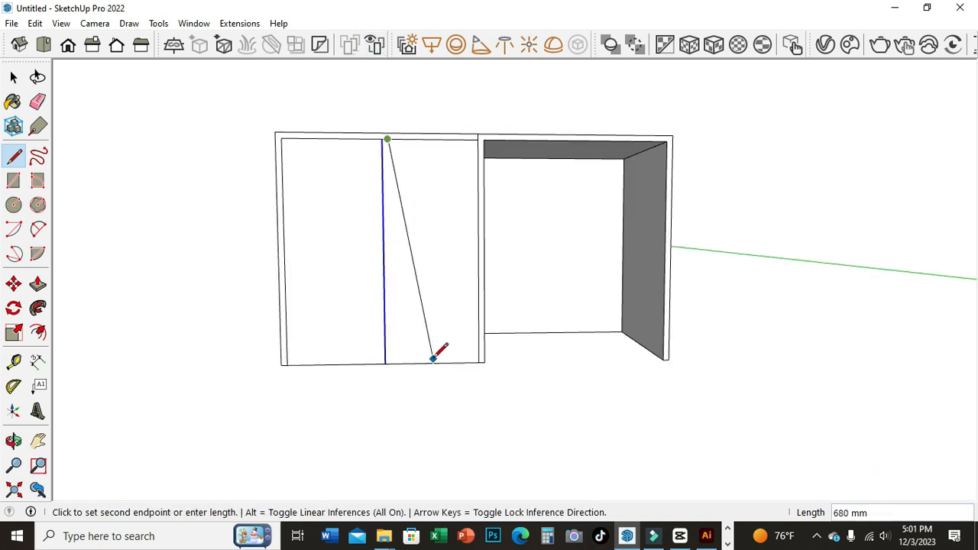
click(399, 359)
scroll(545, 267, up, 3)
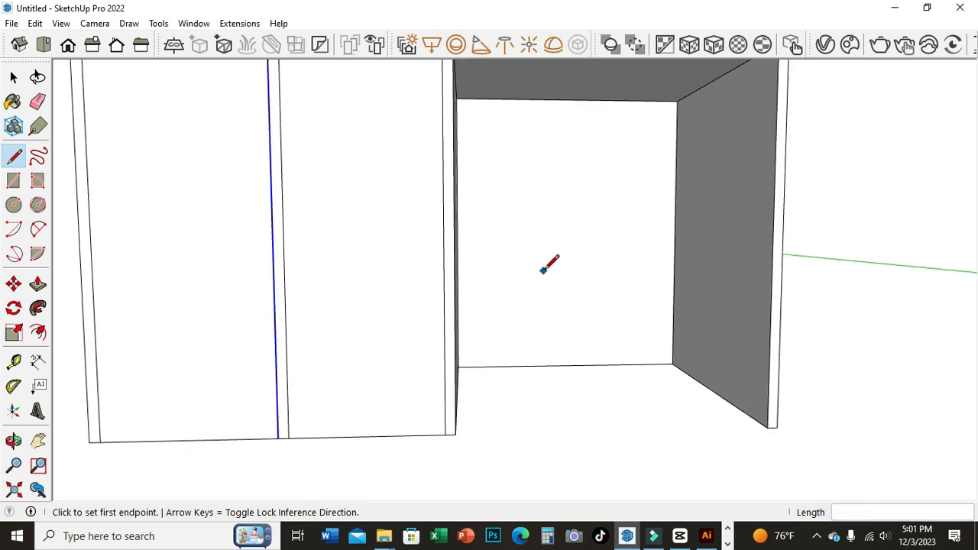
scroll(511, 268, down, 2)
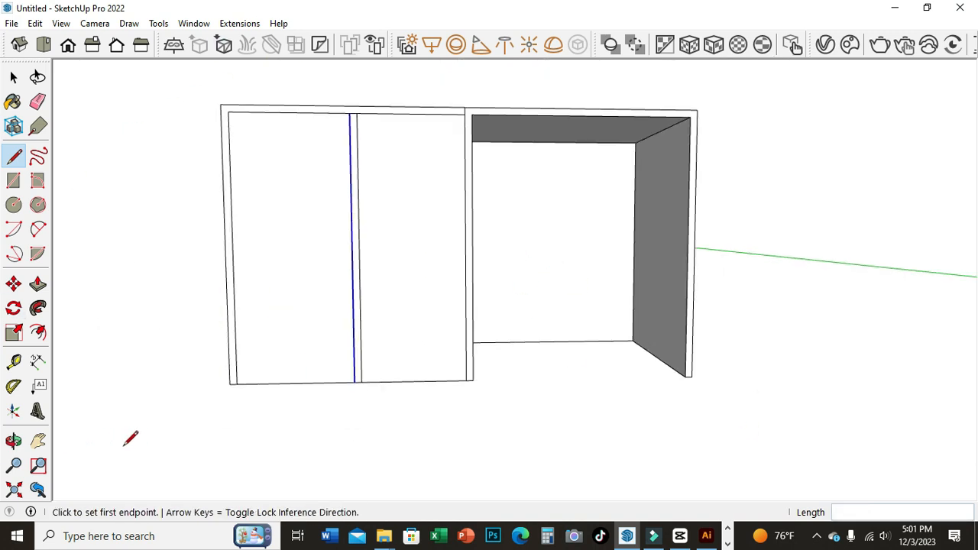
Step: Mark 70 mm up the left panel's inner left edge from the bottom and draw a horizontal line from there to the inner right edge
click(237, 383)
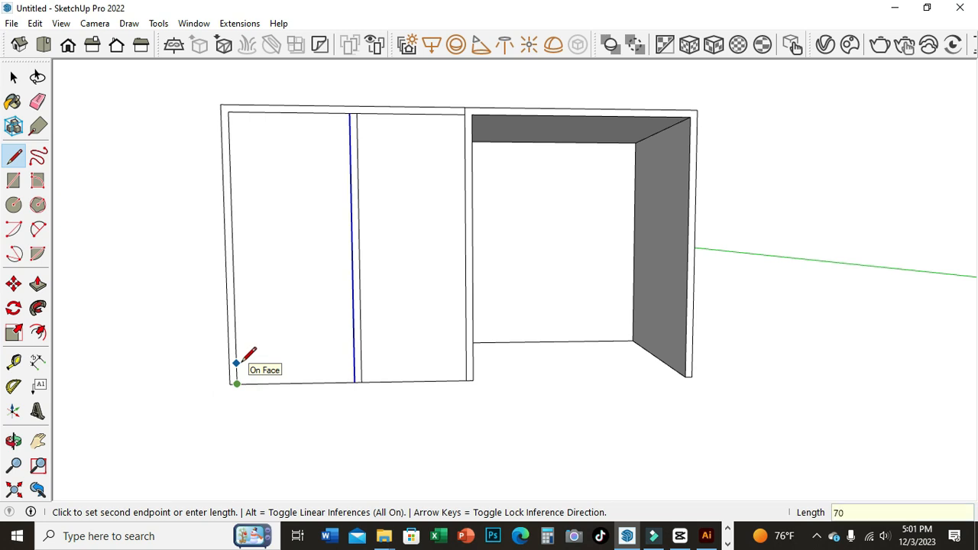
key(Escape)
click(236, 357)
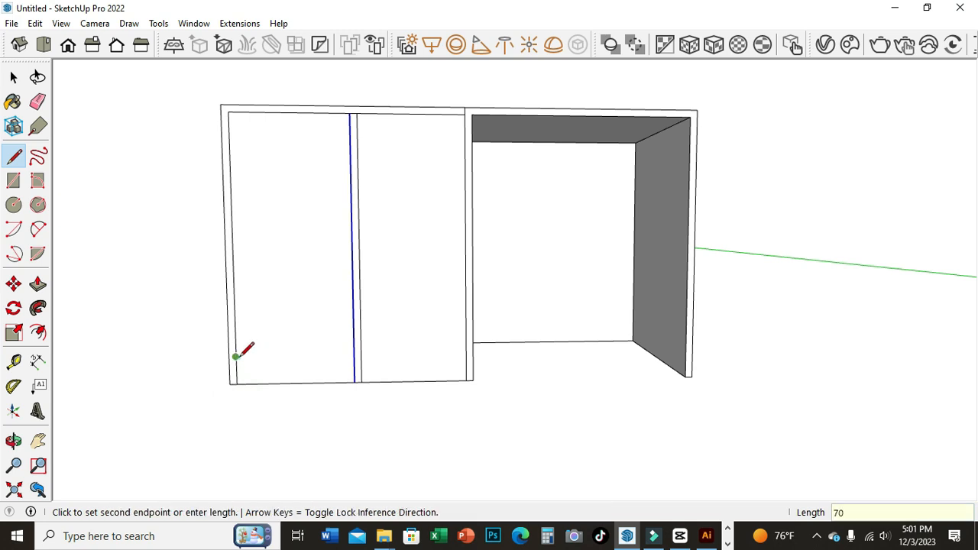
click(467, 353)
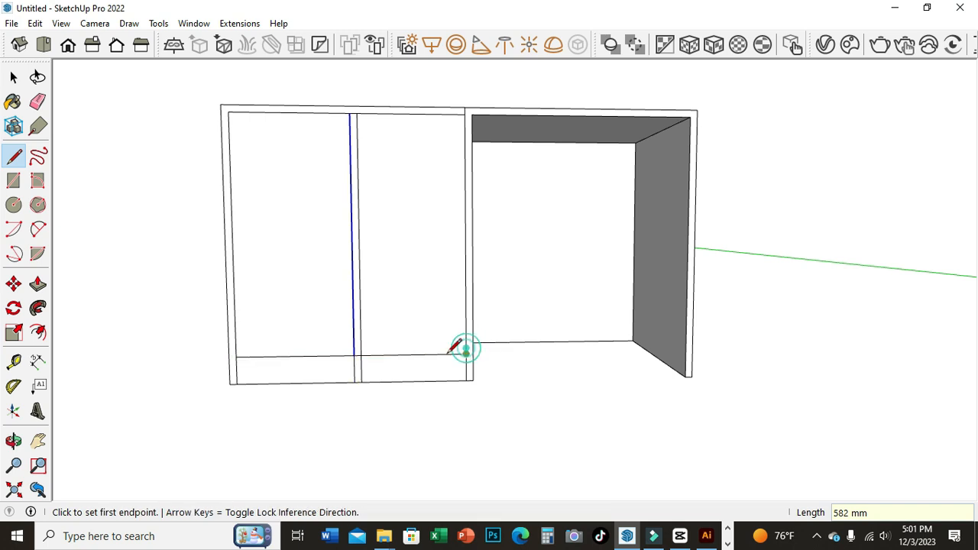
click(15, 441)
drag(299, 396, 290, 364)
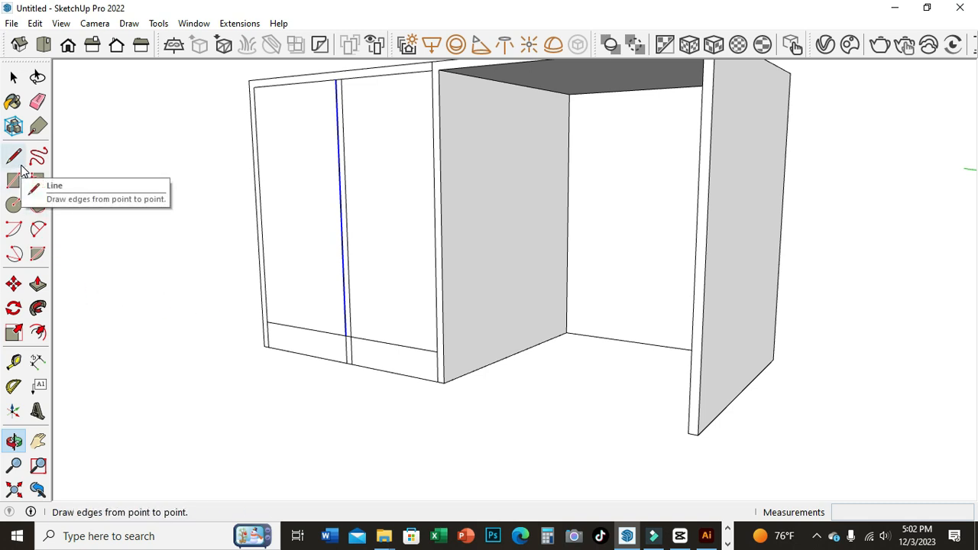
click(38, 284)
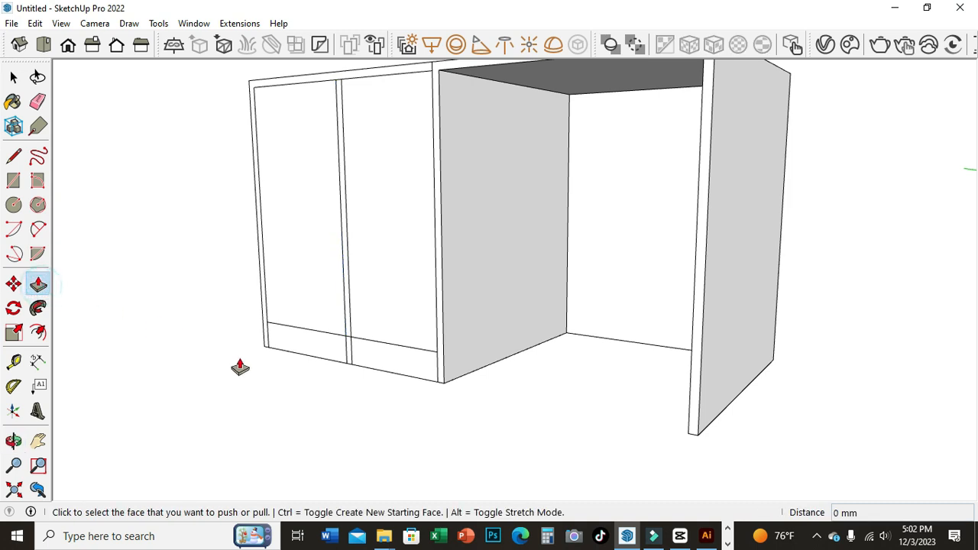
scroll(298, 357, up, 1)
click(305, 347)
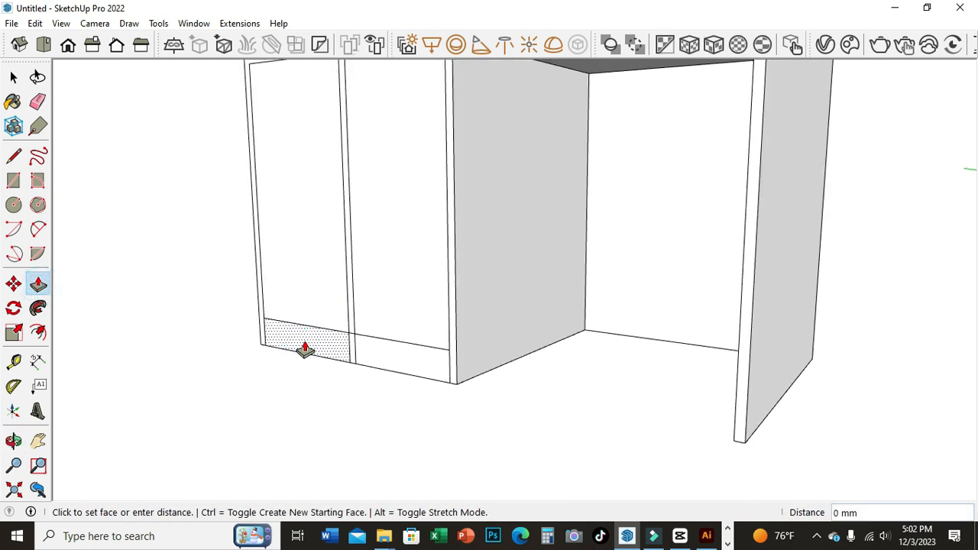
key(Escape)
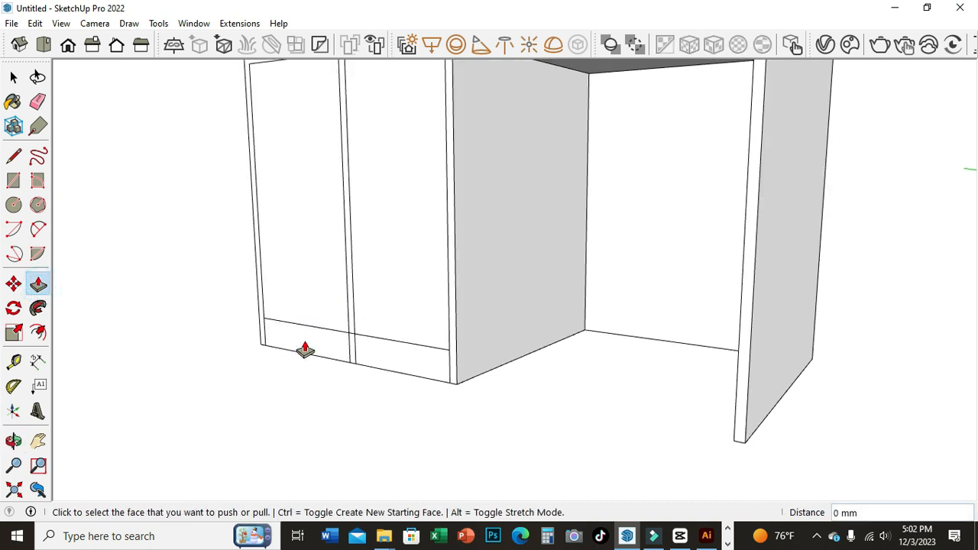
Step: Erase the divider segments crossing the left section's bottom strip and push the strip inward 50 mm as a toe kick
click(38, 101)
drag(376, 356, 336, 350)
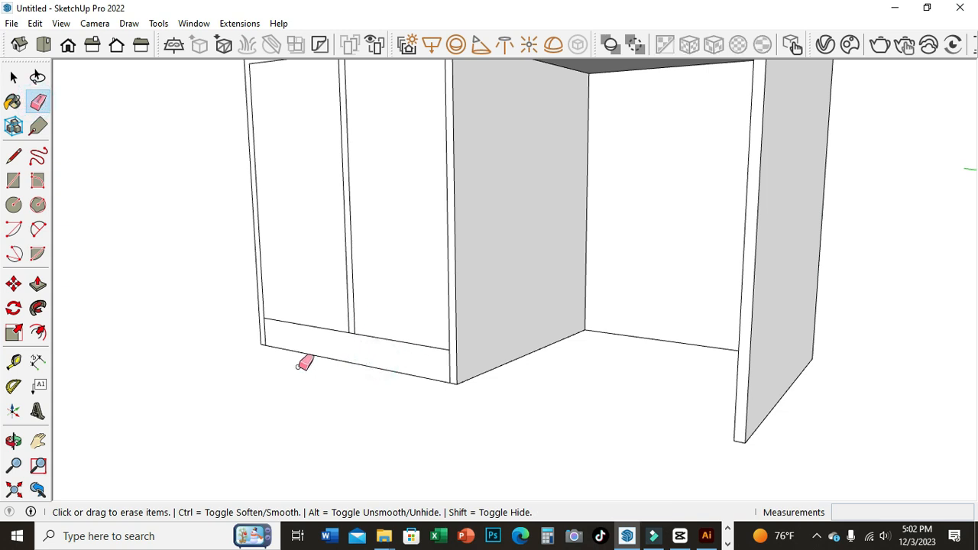
click(38, 284)
click(317, 347)
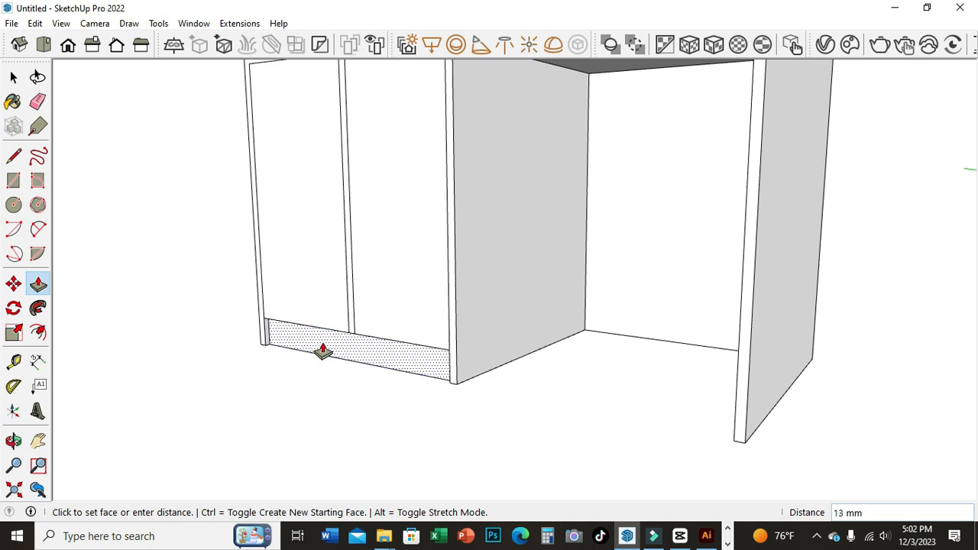
text(50)
key(Return)
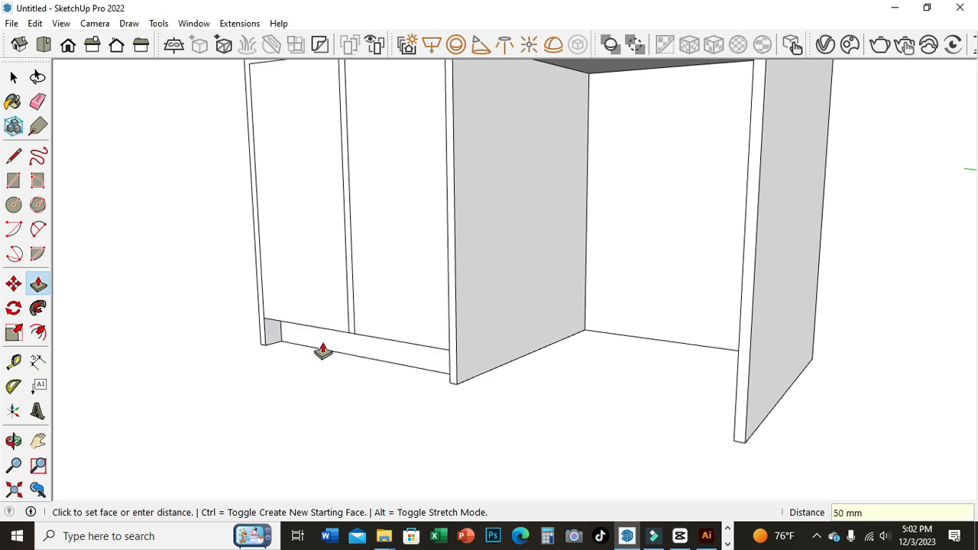
Step: Mark 18 mm above the recessed toe kick on the inner left edge and draw a horizontal line from there to the inner right edge
click(13, 441)
drag(252, 344, 363, 349)
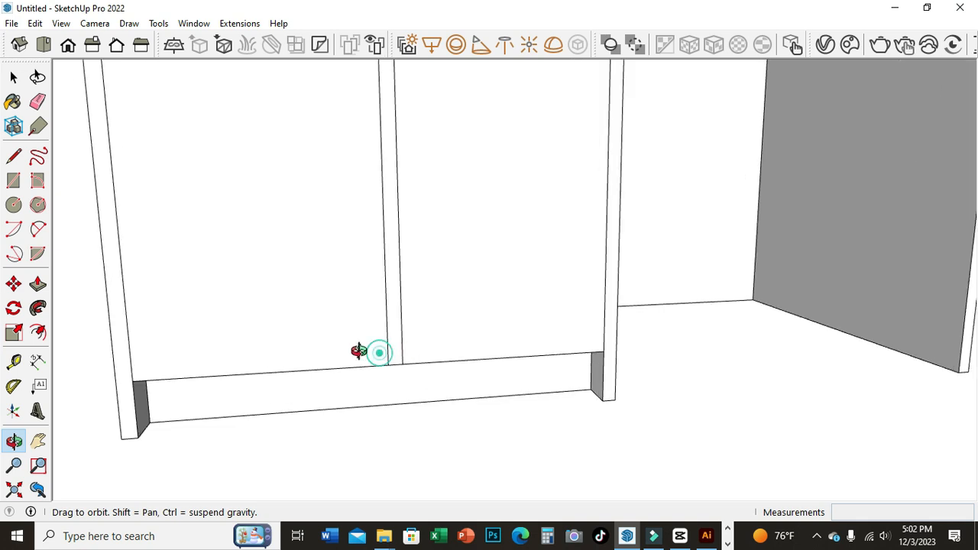
click(14, 156)
click(134, 381)
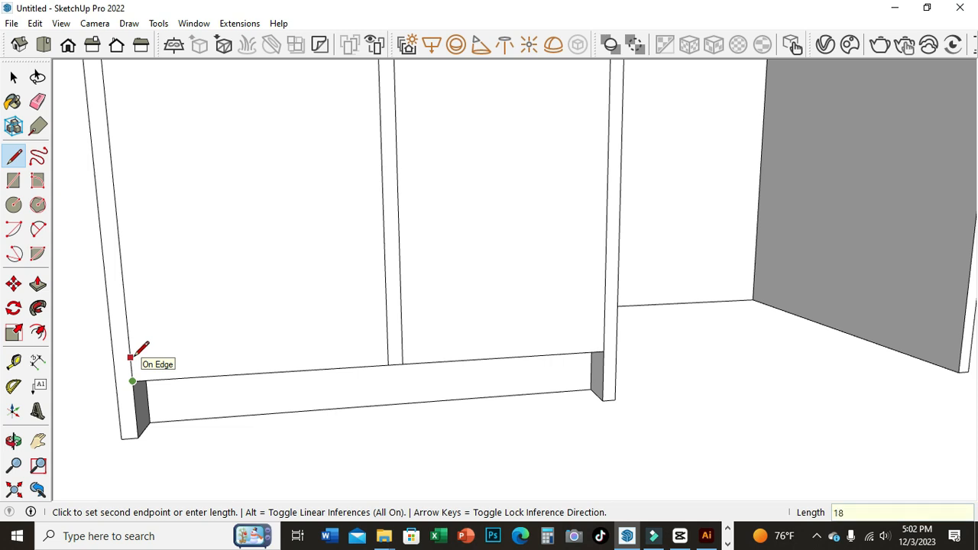
key(Escape)
click(132, 366)
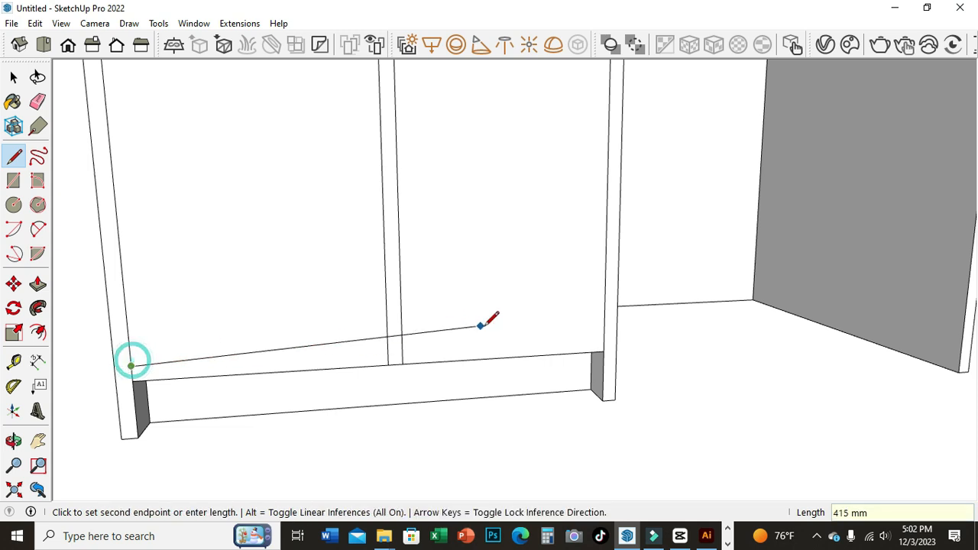
click(598, 339)
key(Escape)
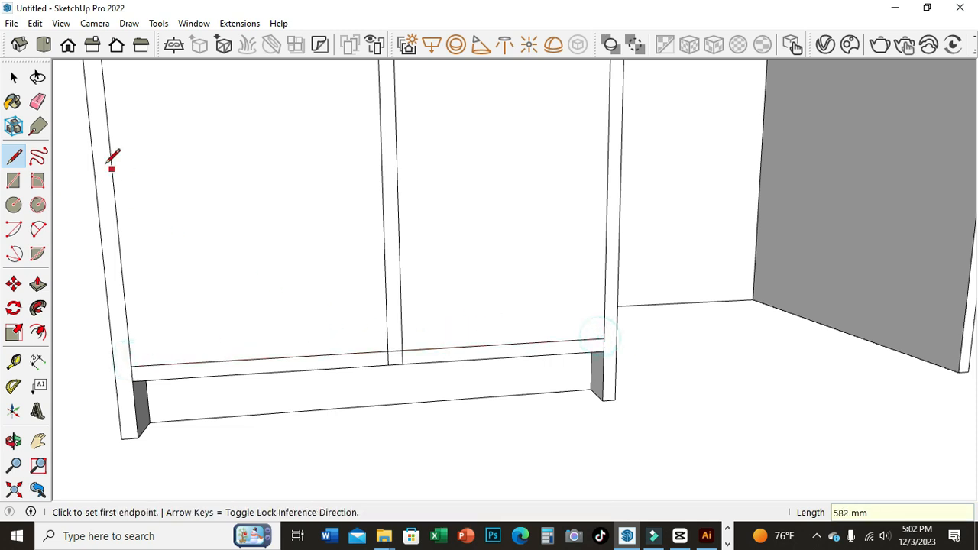
Step: Erase the divider segments crossing the 18 mm bottom panel strip above the toe kick
click(38, 101)
scroll(304, 300, up, 4)
drag(440, 348, 419, 340)
scroll(420, 340, down, 6)
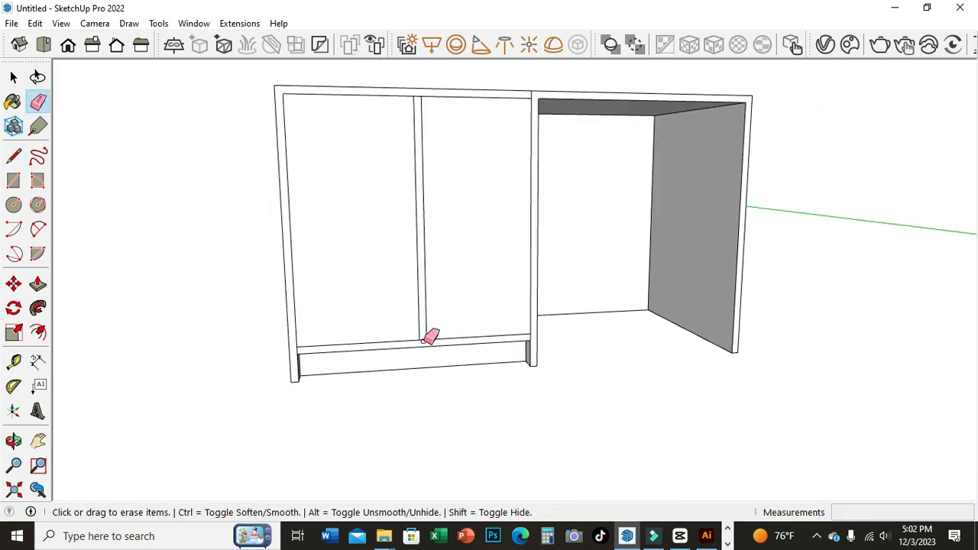
Step: Draw three horizontal lines across the bay left of the divider, splitting it into four roughly equal compartments
scroll(457, 282, up, 1)
scroll(457, 282, up, 1)
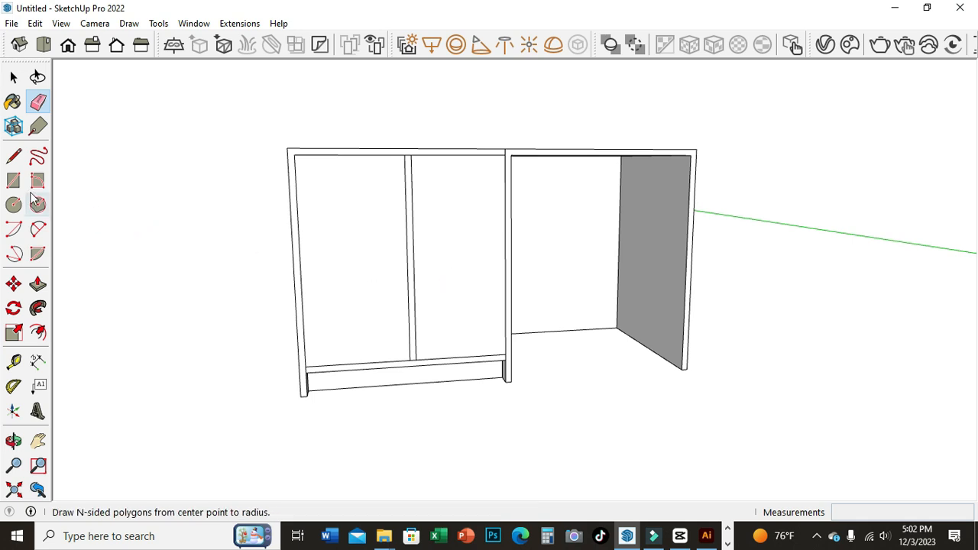
click(13, 156)
scroll(418, 264, up, 1)
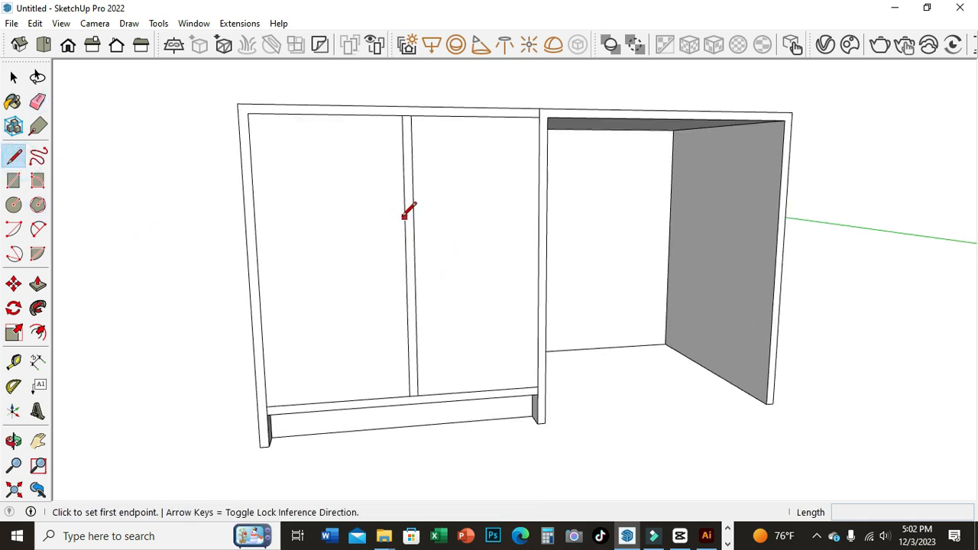
click(406, 260)
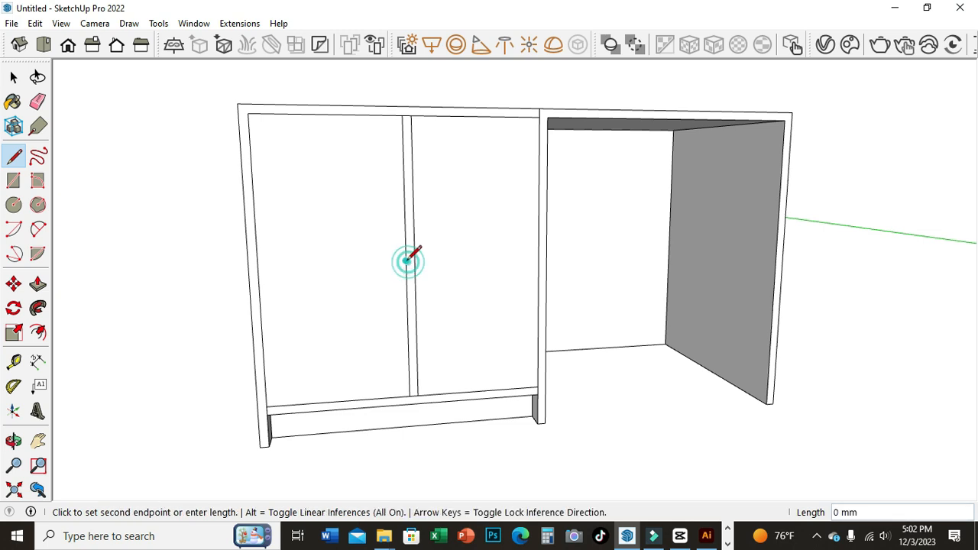
click(258, 264)
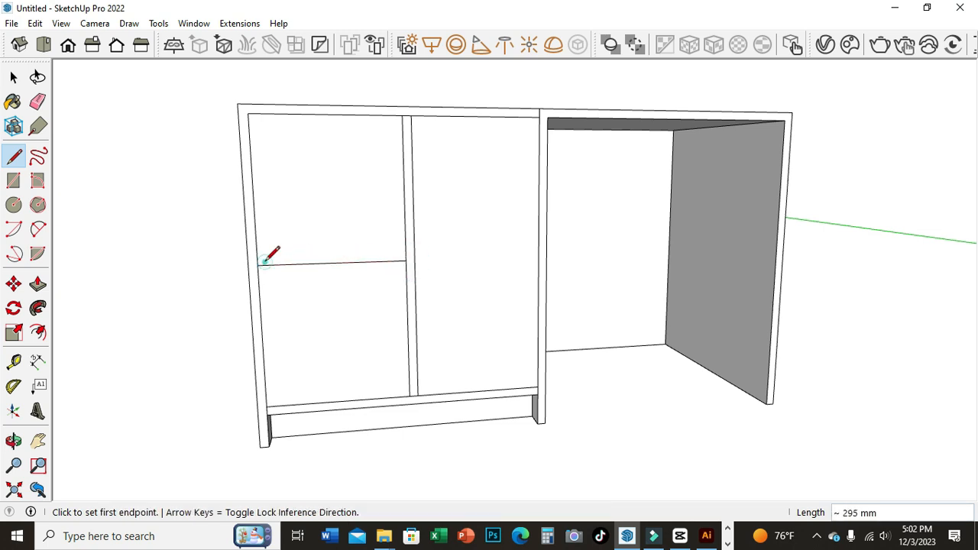
click(404, 189)
click(253, 189)
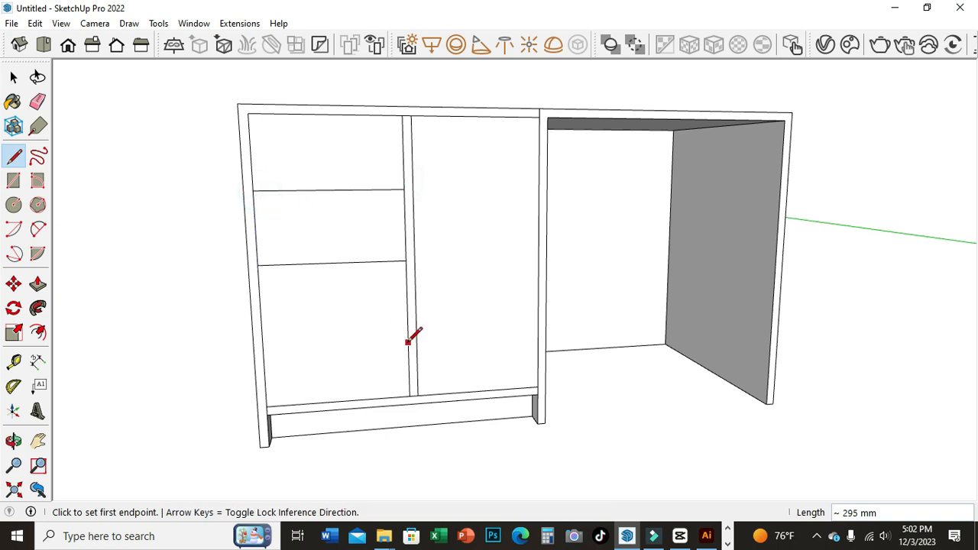
click(408, 330)
click(263, 336)
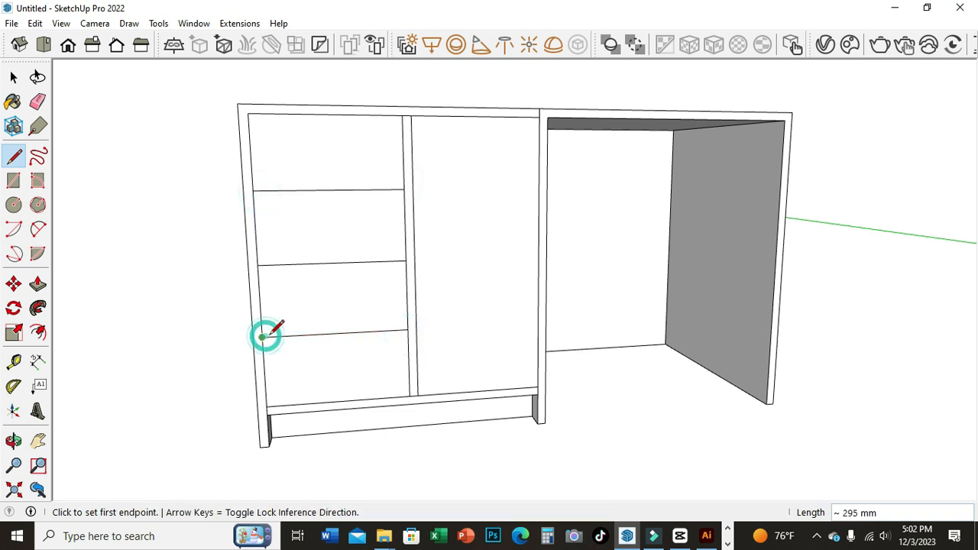
Step: Mark 18 mm above the uppermost shelf line on the inner left edge and draw a parallel line across to the divider
scroll(265, 335, up, 2)
click(244, 155)
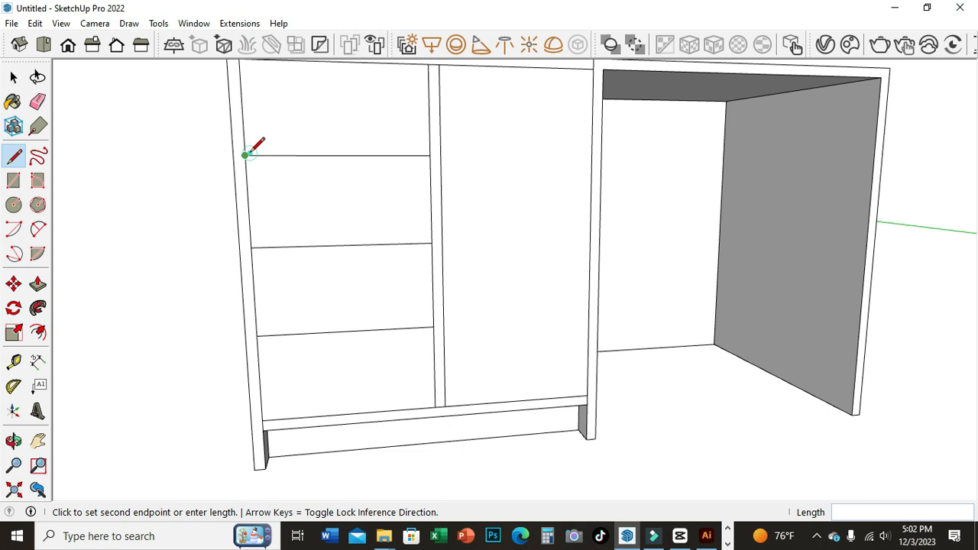
text(1)
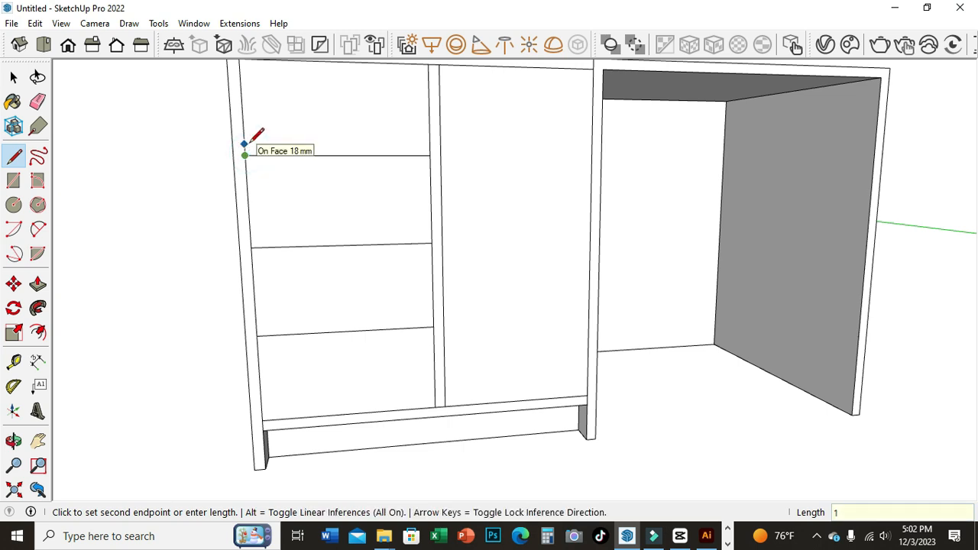
text(8)
key(Return)
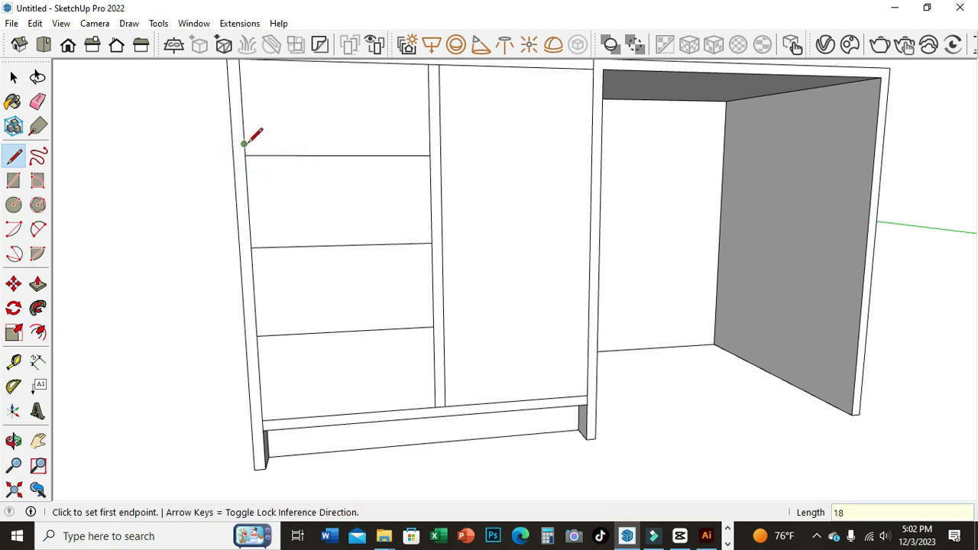
click(245, 144)
click(431, 144)
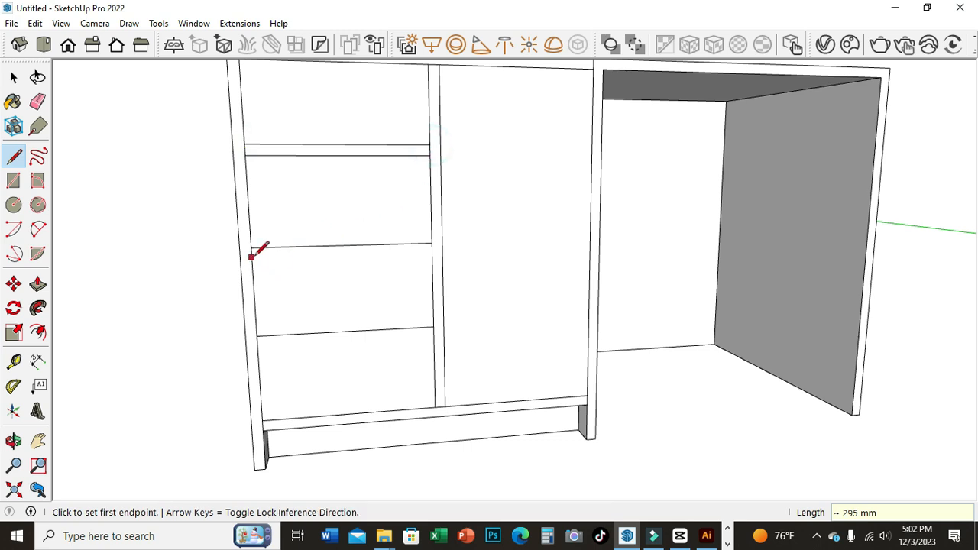
Step: Draw parallel lines 18 mm above the middle and lowest shelf lines, from the inner left edge to the divider
click(252, 249)
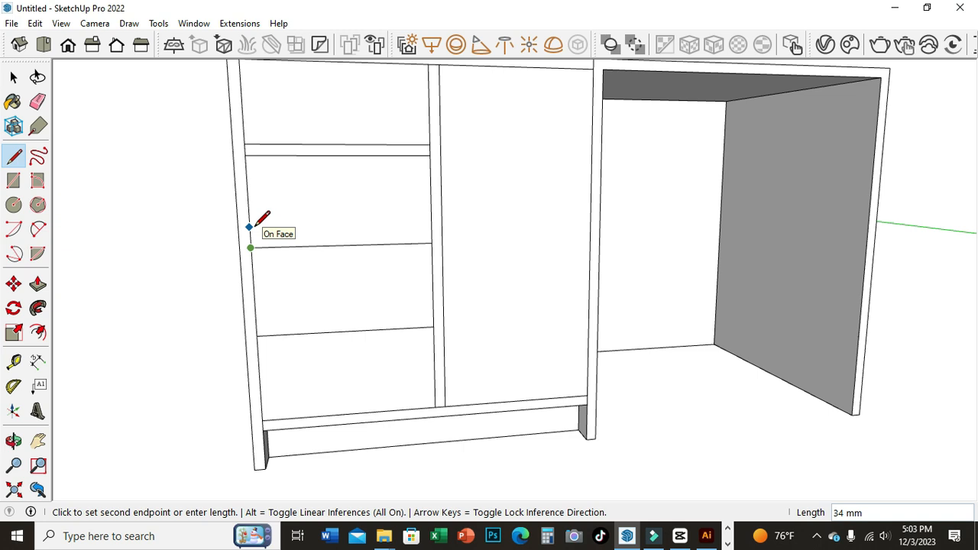
click(250, 236)
click(433, 234)
click(263, 334)
click(252, 320)
click(256, 322)
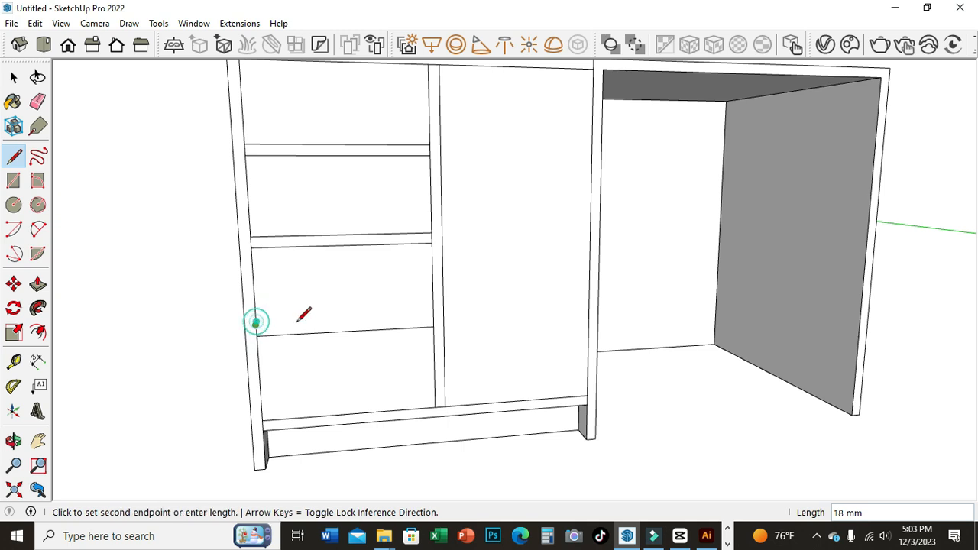
click(433, 315)
scroll(397, 283, down, 5)
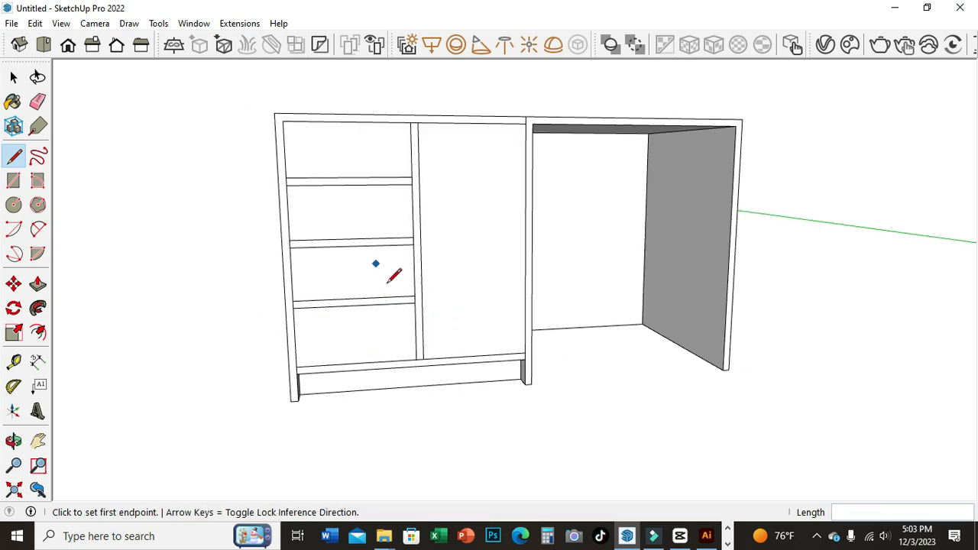
Step: Push the faces of the two upper compartments beside the divider 582 mm inward with Push/Pull
click(13, 441)
drag(251, 360, 341, 302)
scroll(322, 219, up, 3)
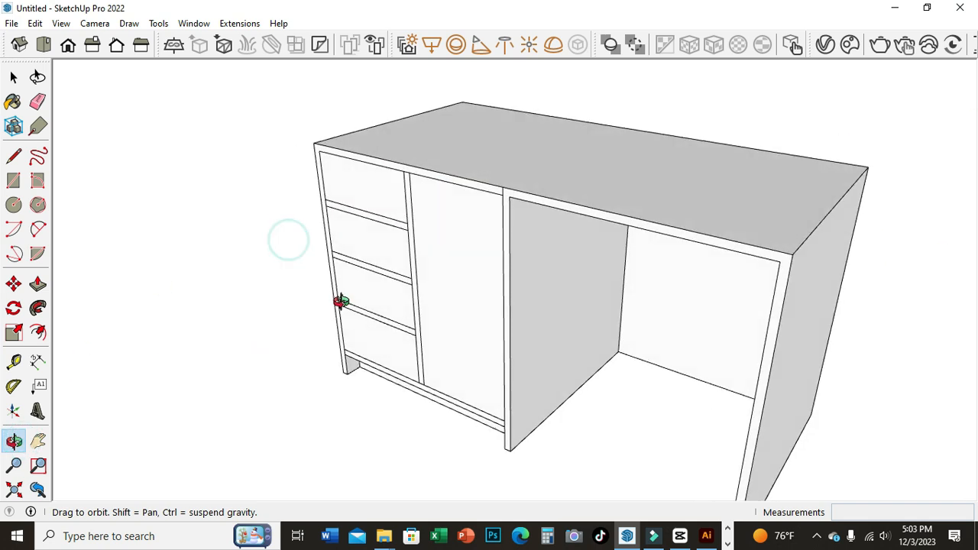
click(37, 284)
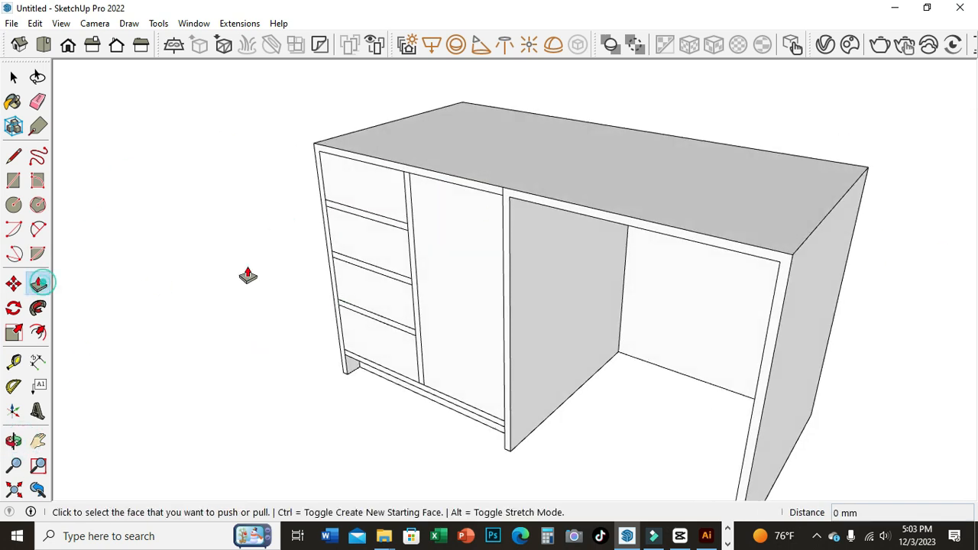
click(383, 195)
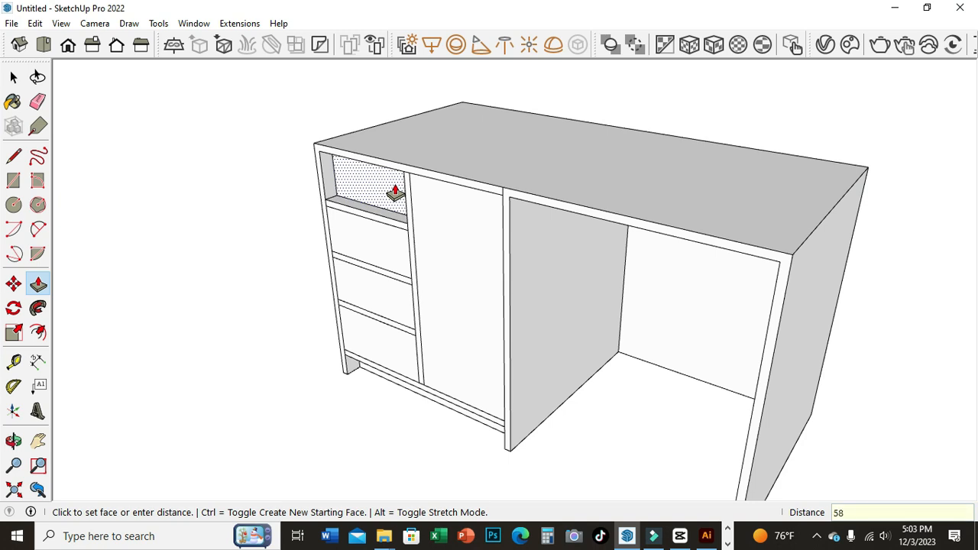
text(582)
key(Return)
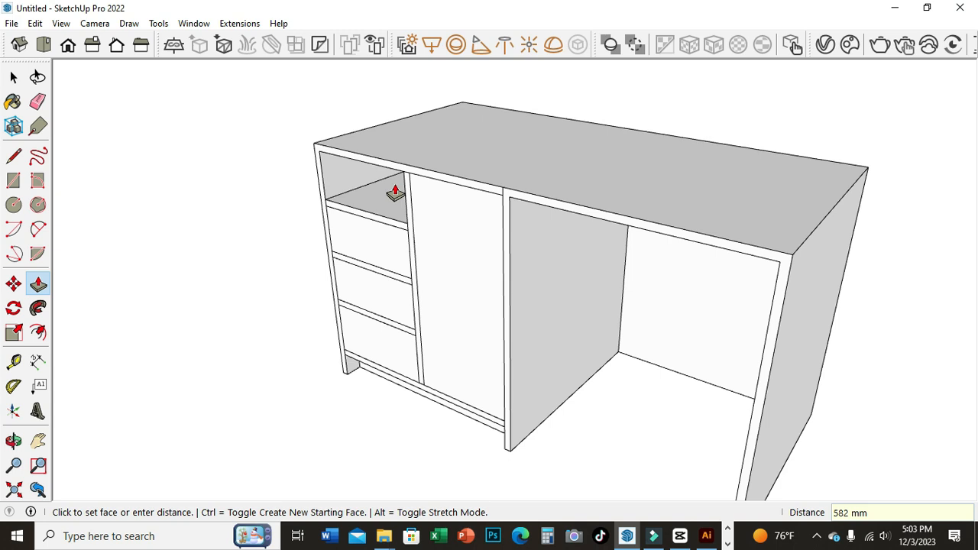
click(377, 236)
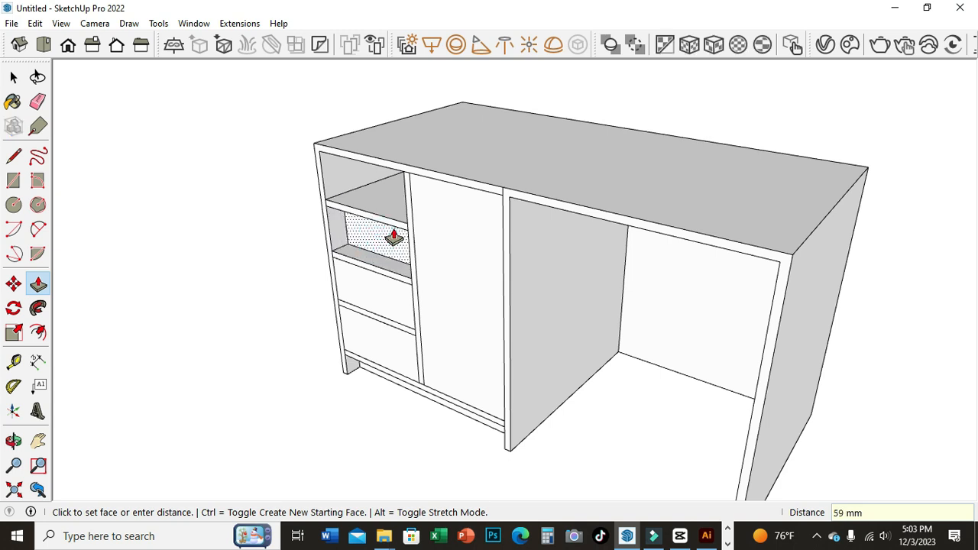
text(582)
key(Return)
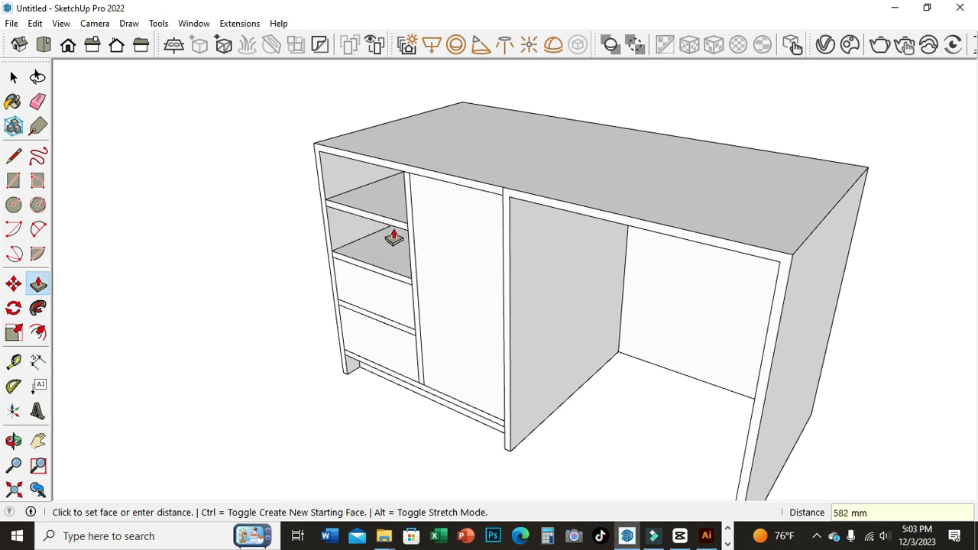
Step: Push the faces of the two lower compartments beside the divider 582 mm inward
click(392, 299)
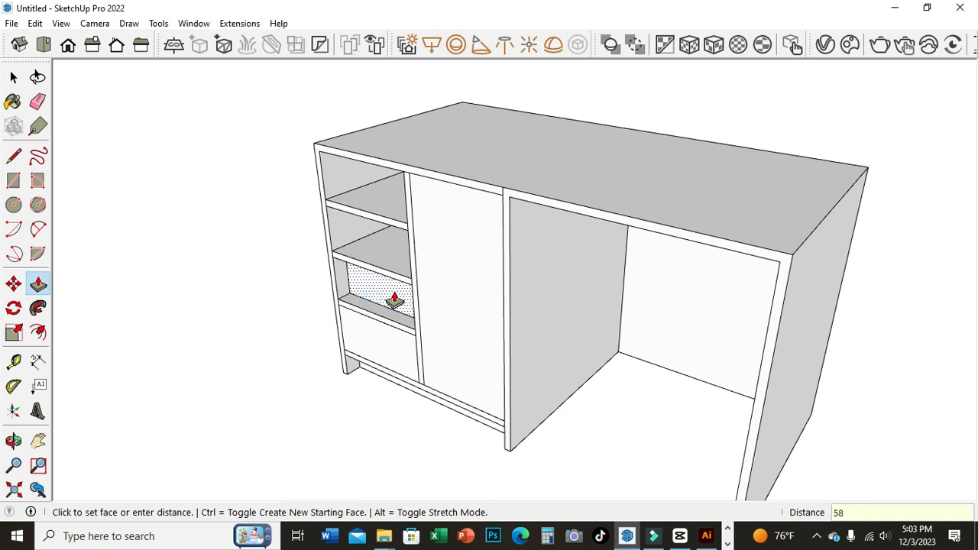
text(582)
key(Return)
click(385, 338)
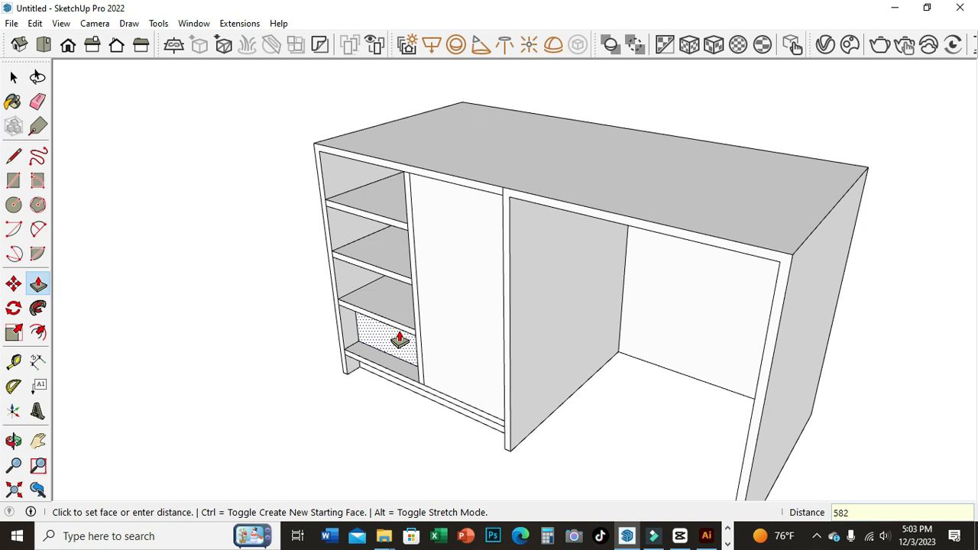
key(Return)
Step: Draw an 18 mm wide vertical rectangle as the handle outline on the closed front panel, against the divider's edge
click(16, 443)
drag(436, 298, 544, 225)
scroll(605, 258, up, 4)
scroll(513, 217, down, 2)
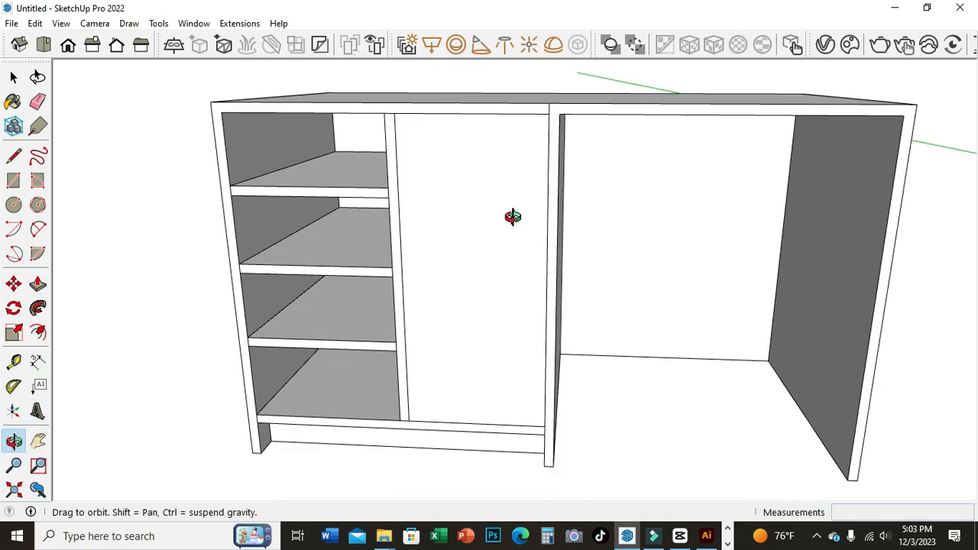
scroll(513, 217, down, 2)
drag(480, 256, 407, 234)
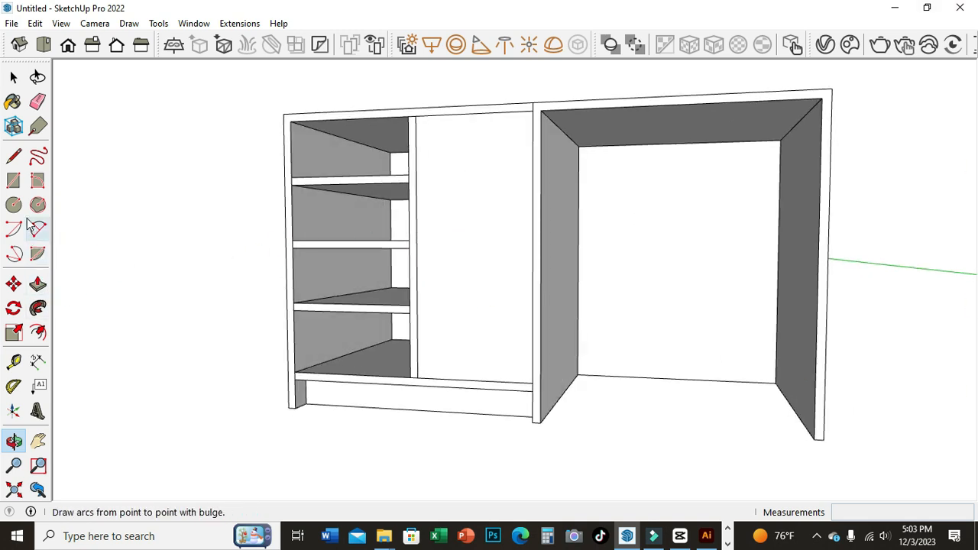
click(15, 158)
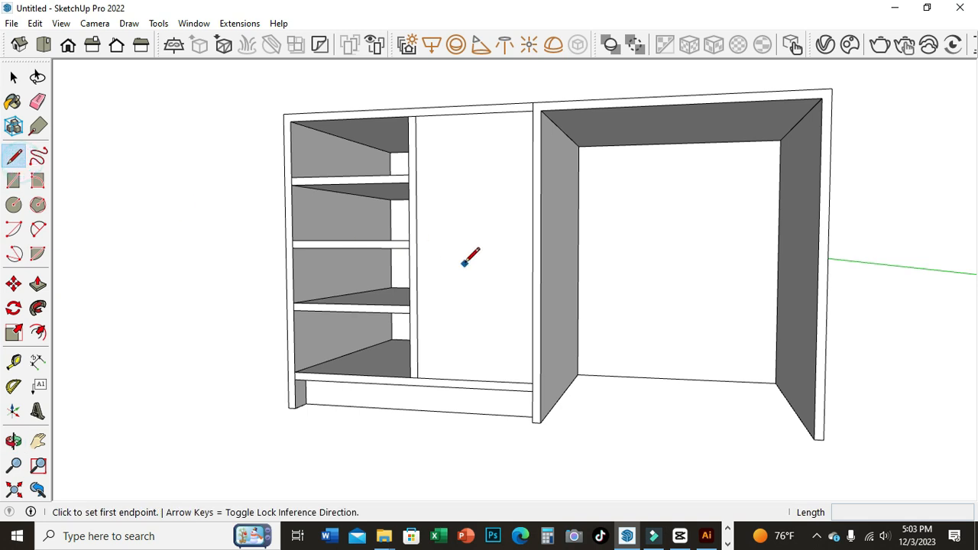
scroll(461, 266, up, 2)
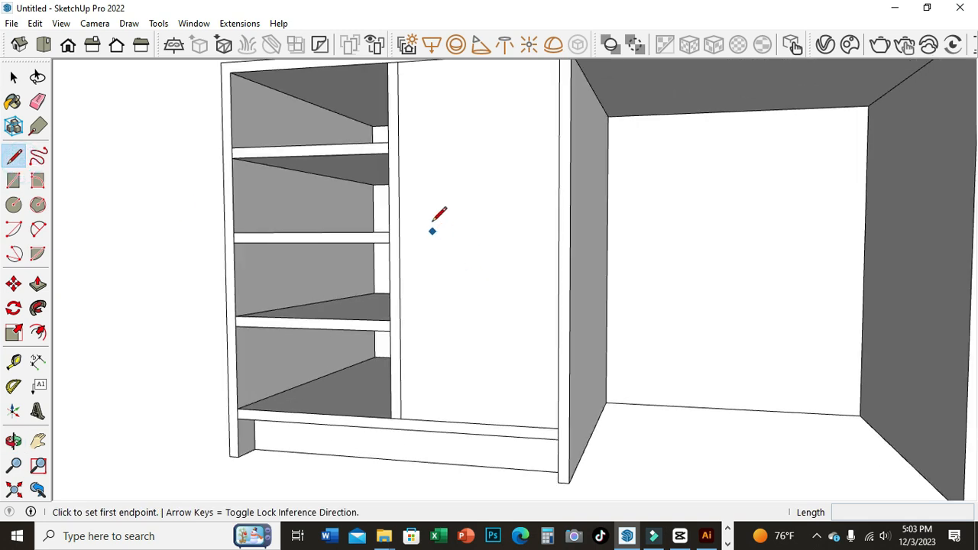
click(397, 164)
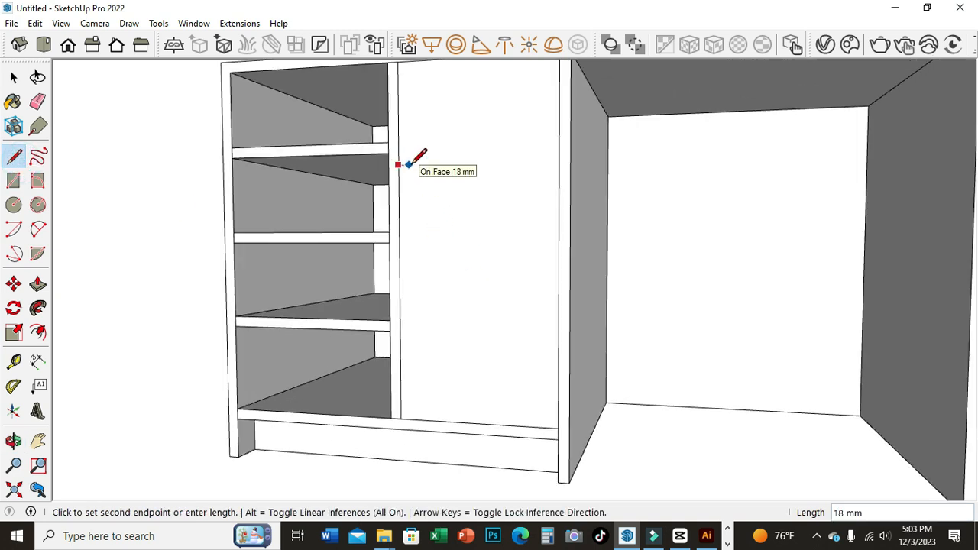
click(410, 164)
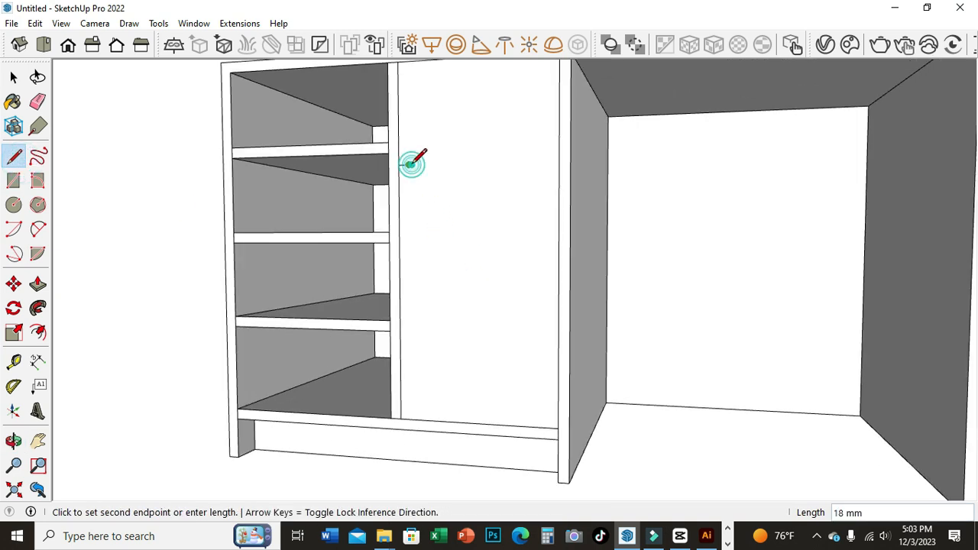
click(410, 322)
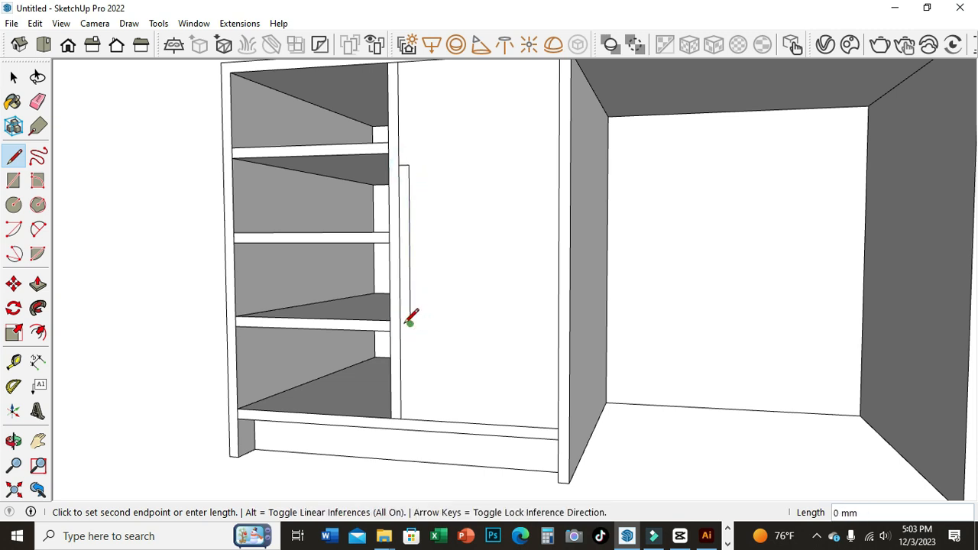
click(399, 323)
Step: Draw a circle of about 11 mm radius centred on the handle outline's upper outer corner
scroll(273, 223, up, 3)
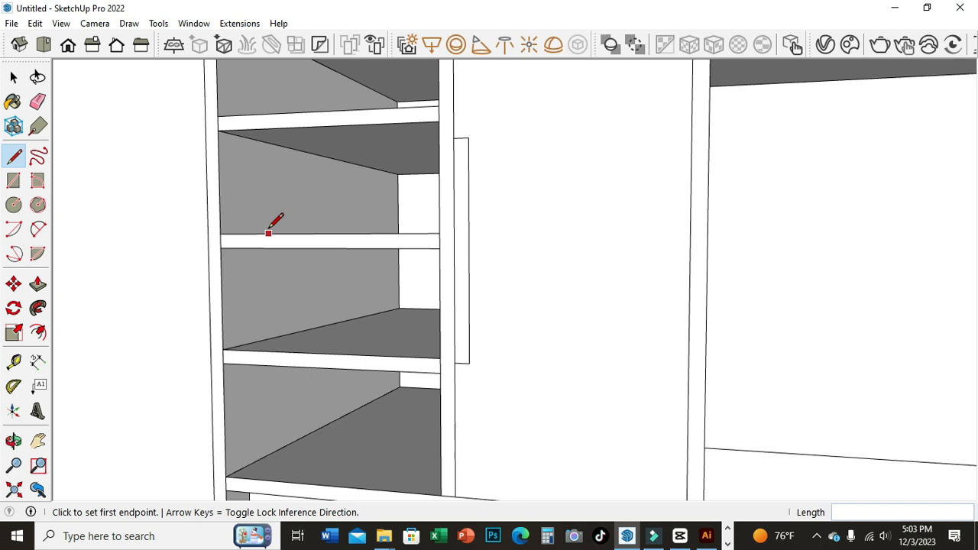
click(14, 206)
scroll(489, 168, up, 2)
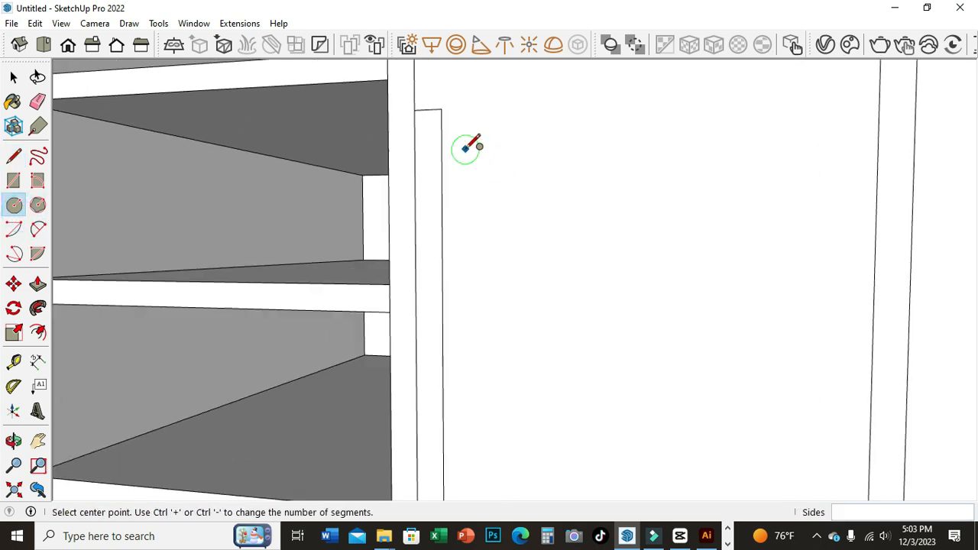
click(441, 110)
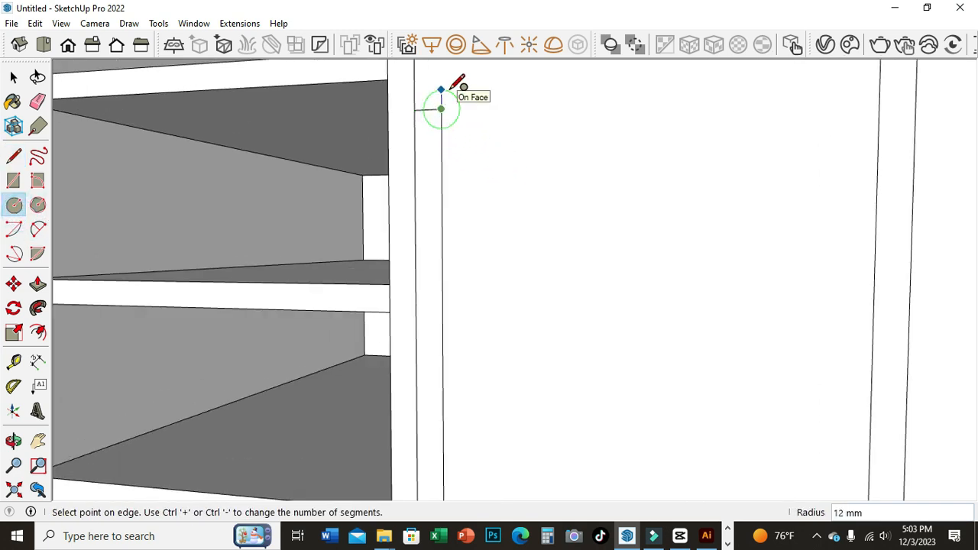
click(449, 90)
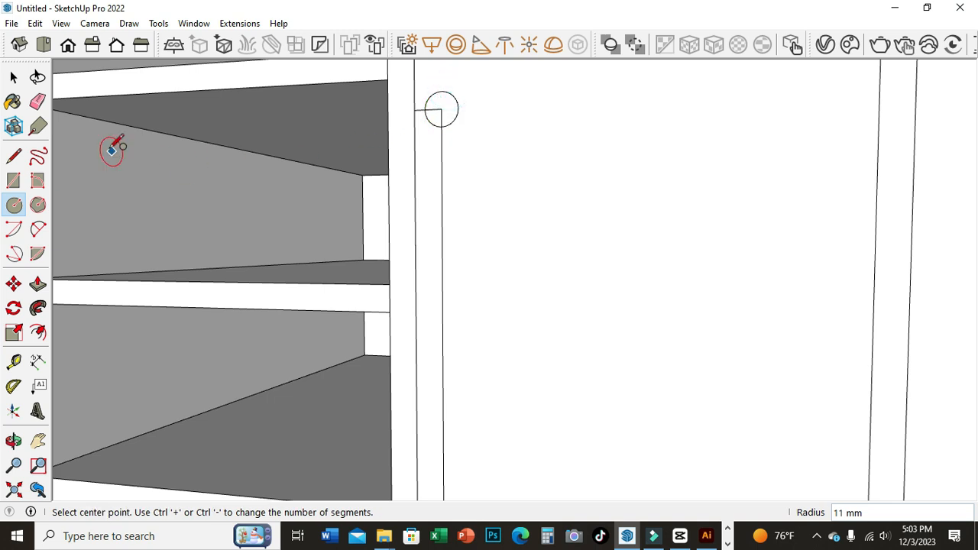
Step: Draw the handle path from the circle's centre about 55 mm out from the panel, straight down, and back to the outline's lower outer corner
click(38, 102)
scroll(451, 198, down, 4)
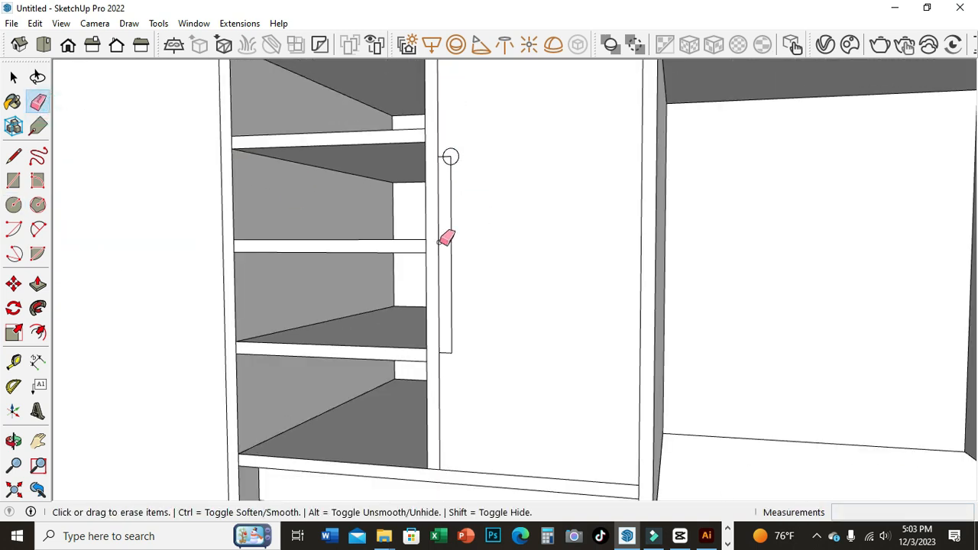
click(13, 442)
drag(483, 293, 393, 157)
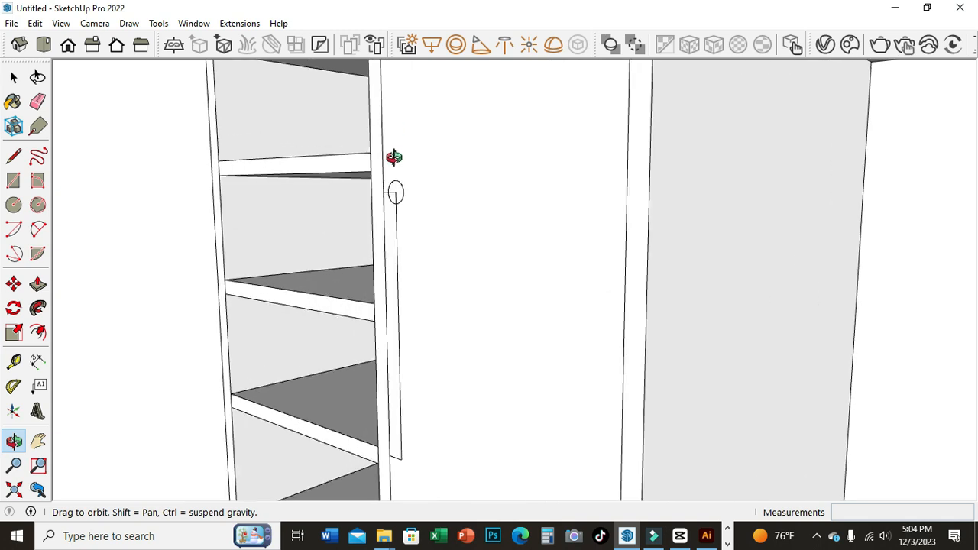
click(15, 159)
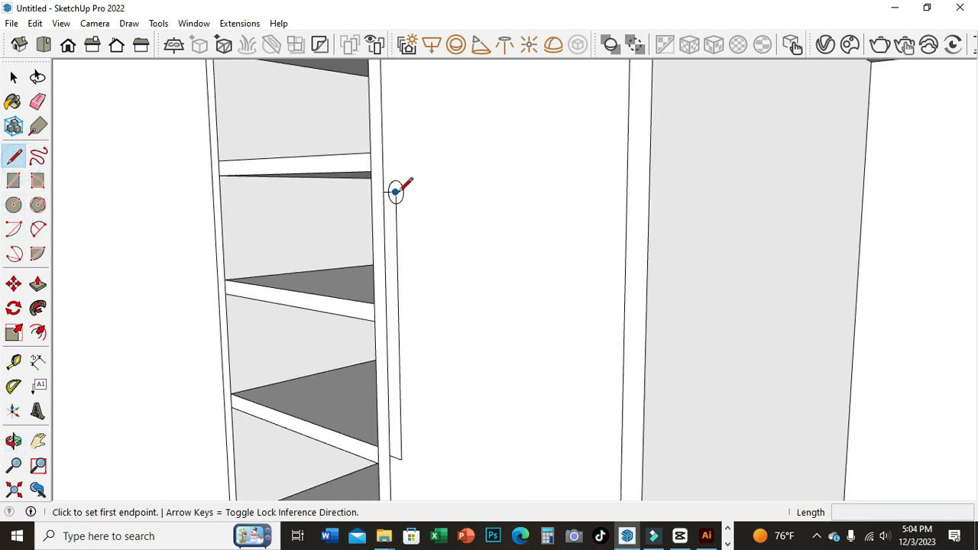
click(395, 192)
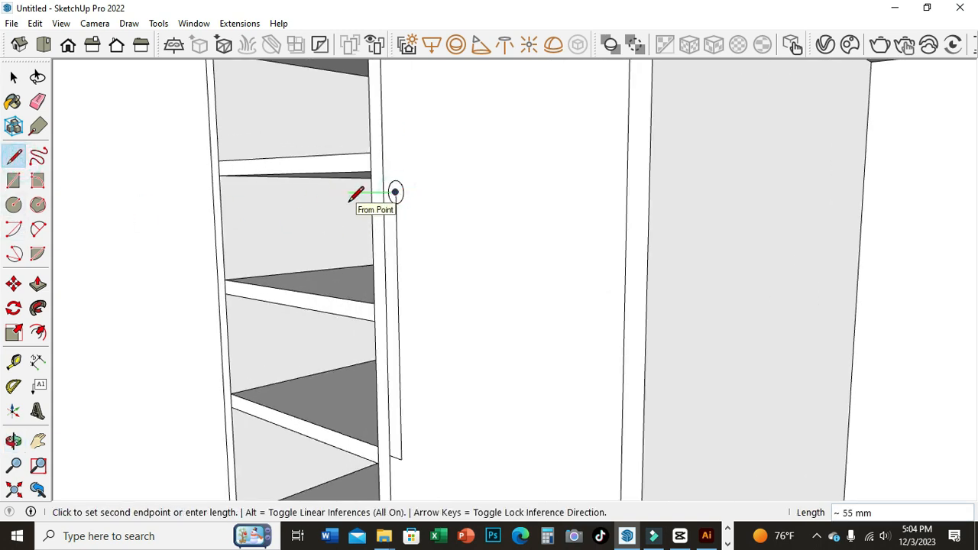
scroll(339, 306, down, 3)
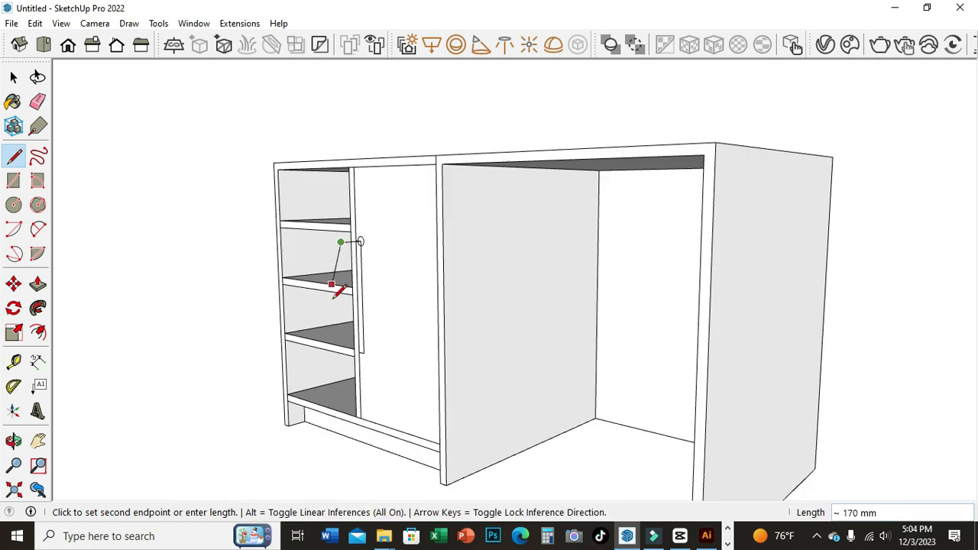
scroll(339, 287, up, 2)
scroll(339, 367, up, 2)
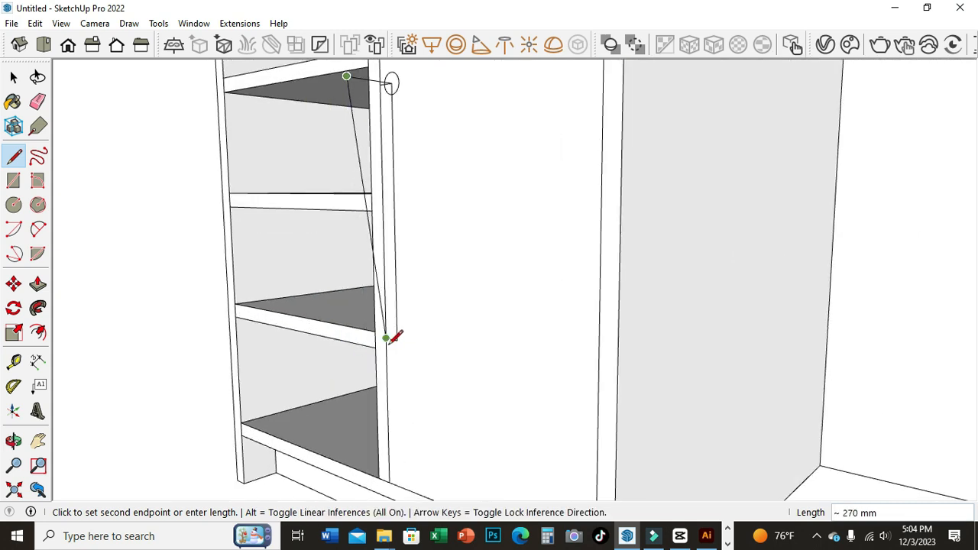
click(351, 345)
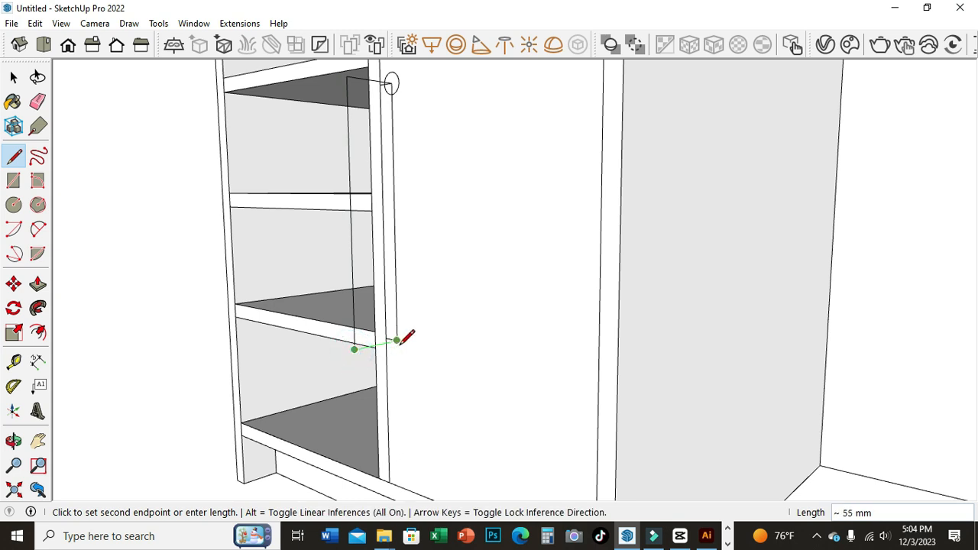
click(397, 341)
Step: Erase the handle outline's vertical and horizontal edges on the front panel, keeping the circle and the projecting path
scroll(413, 400, down, 2)
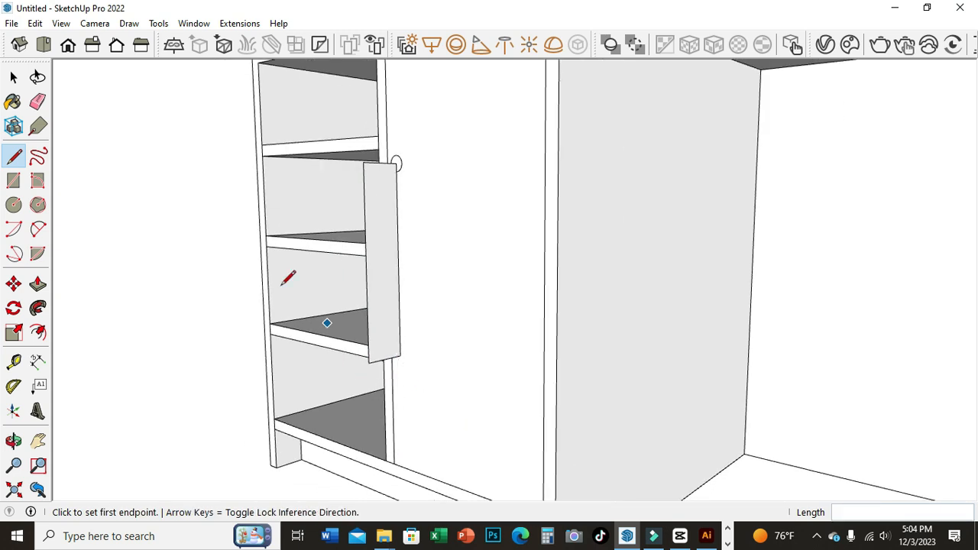
click(37, 102)
click(396, 195)
scroll(398, 184, up, 3)
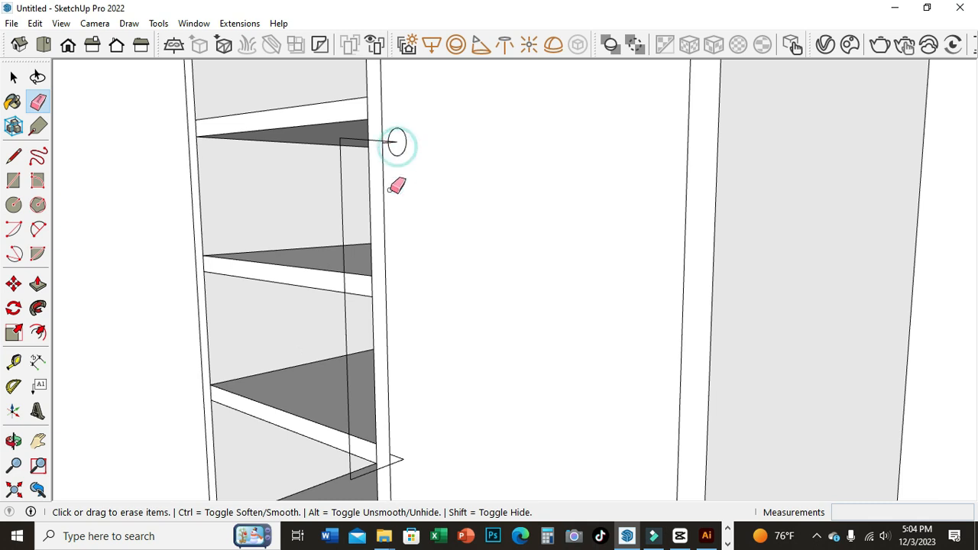
scroll(395, 186, down, 2)
scroll(403, 405, up, 3)
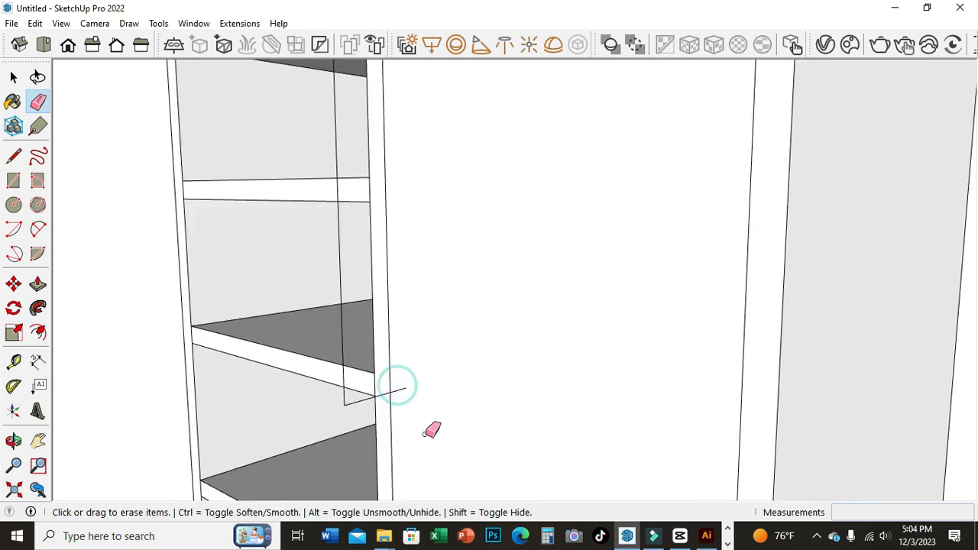
scroll(433, 430, down, 1)
scroll(359, 175, up, 4)
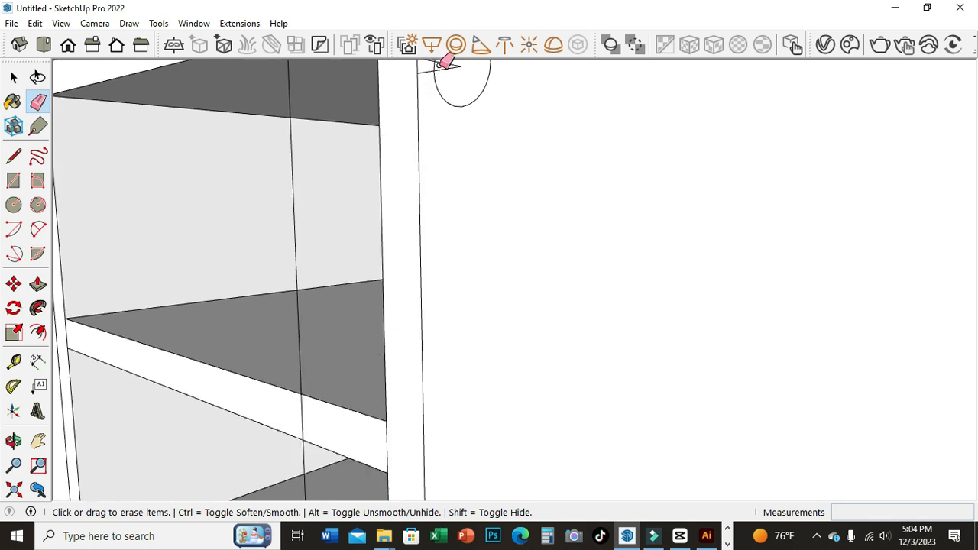
click(437, 71)
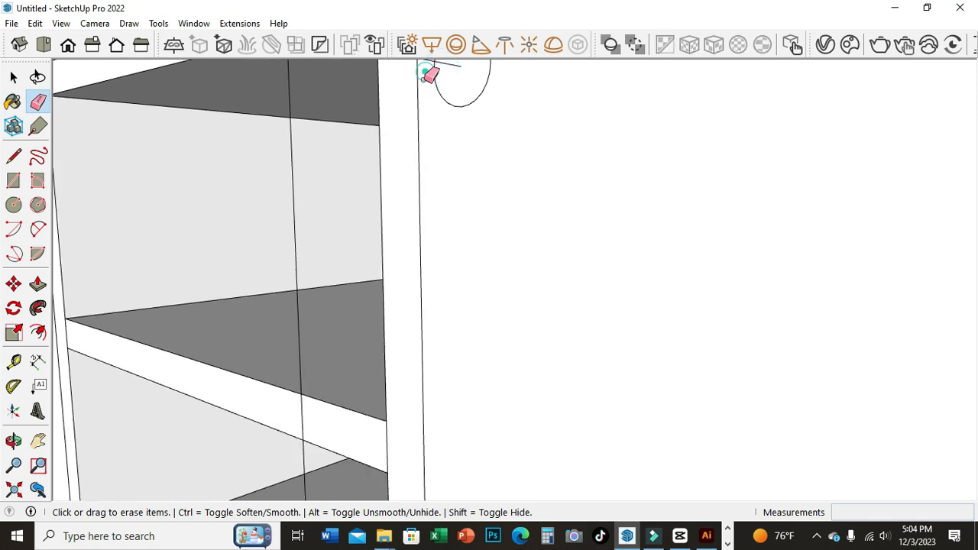
scroll(432, 76, down, 3)
Step: Paint the handle's circle face with the Metal Corrugated Shiny material from the Metal collection
click(13, 102)
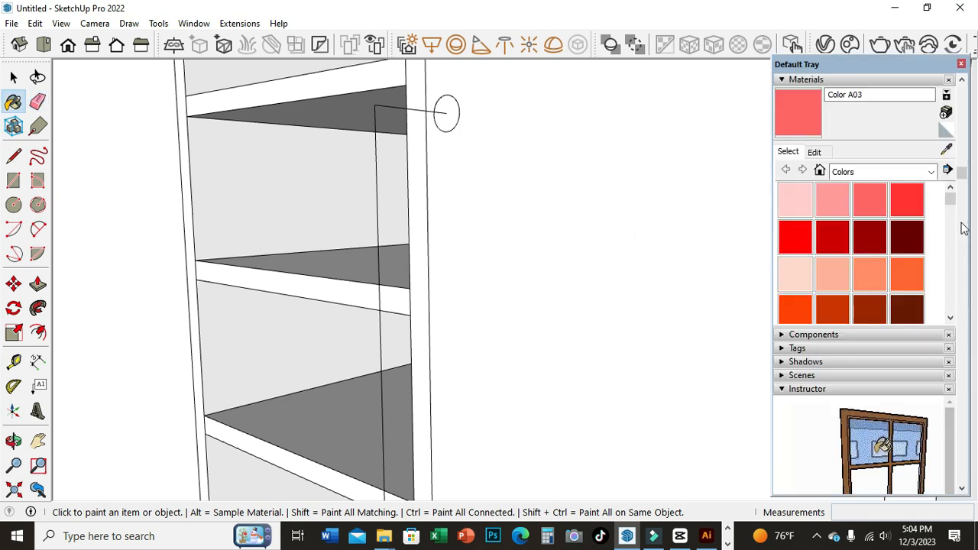
drag(952, 199, 947, 234)
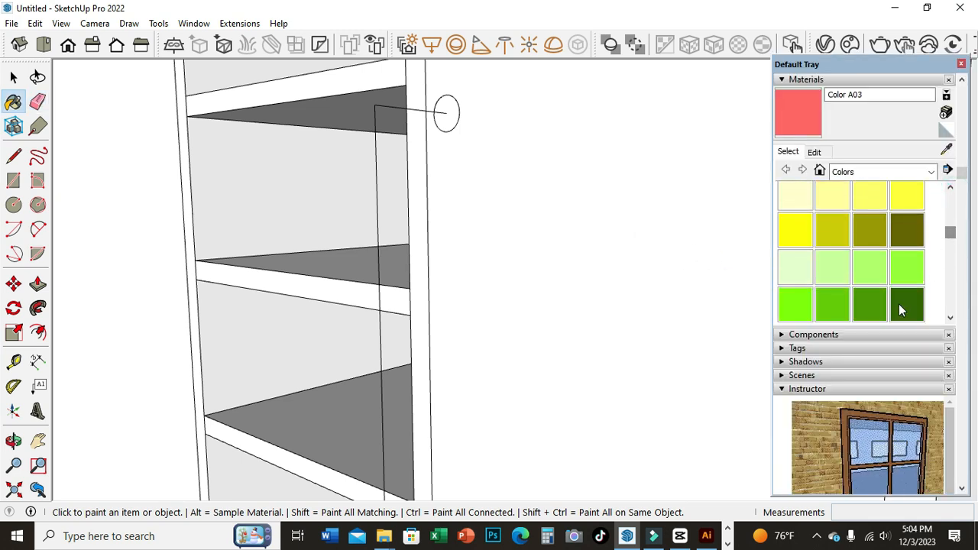
click(929, 172)
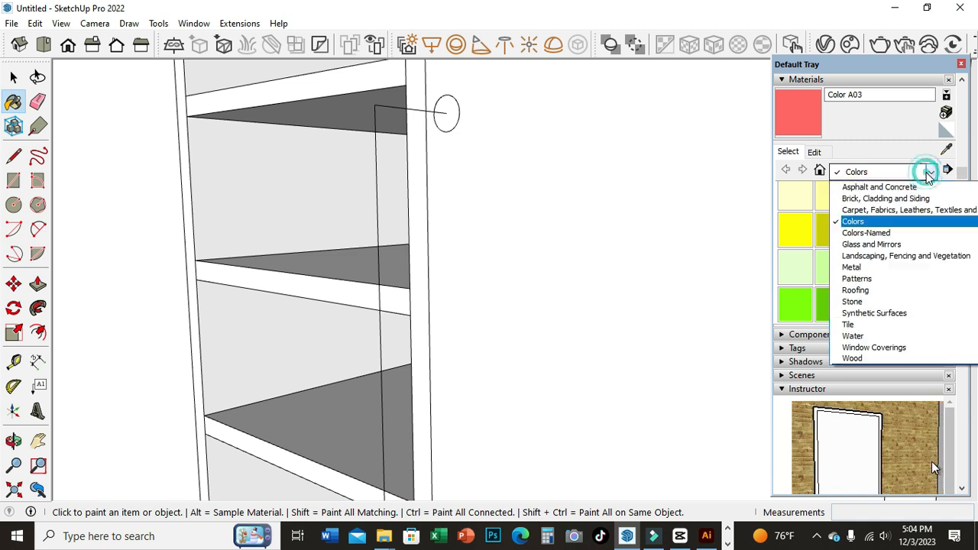
click(866, 267)
click(872, 203)
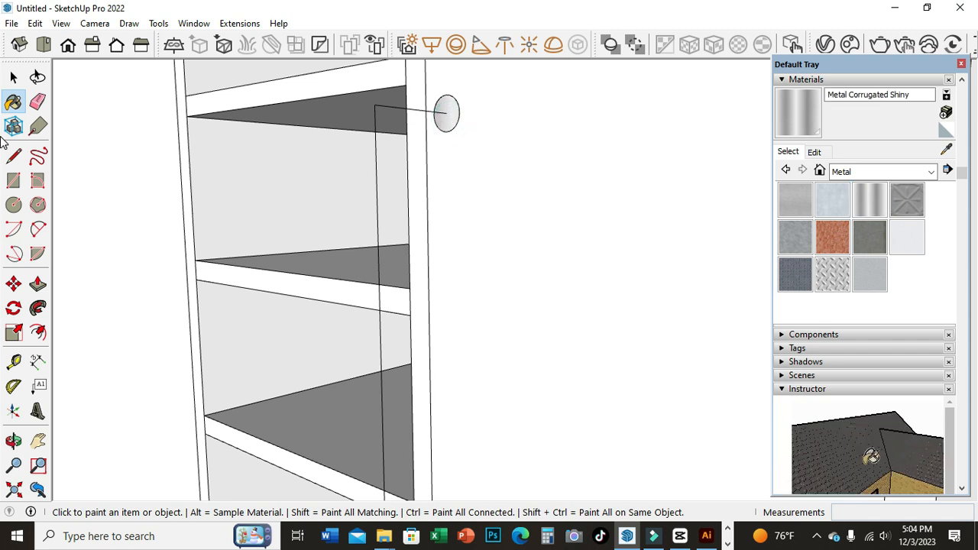
Step: Sweep the metal circle face along the three connected edges of the handle path with Follow Me
click(13, 79)
click(14, 79)
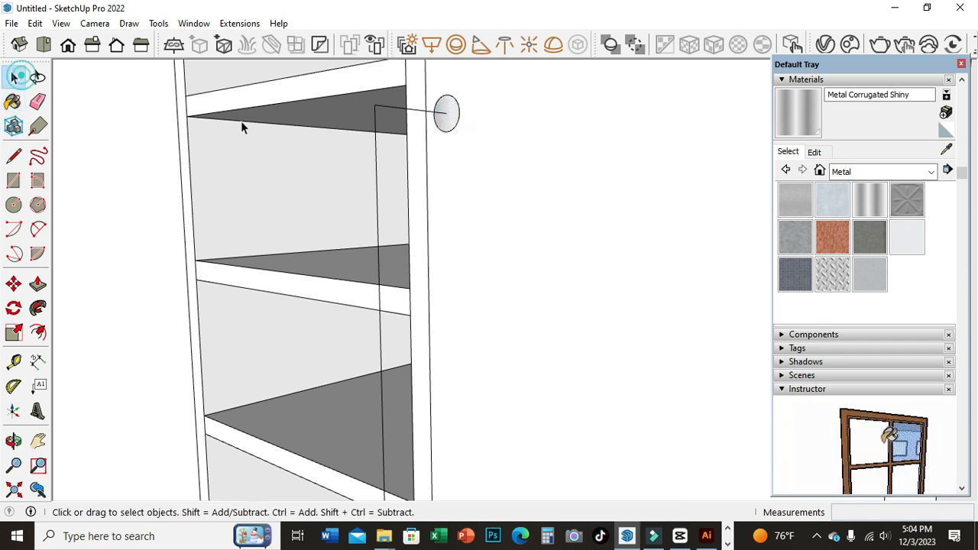
click(414, 106)
scroll(414, 100, down, 1)
click(388, 108)
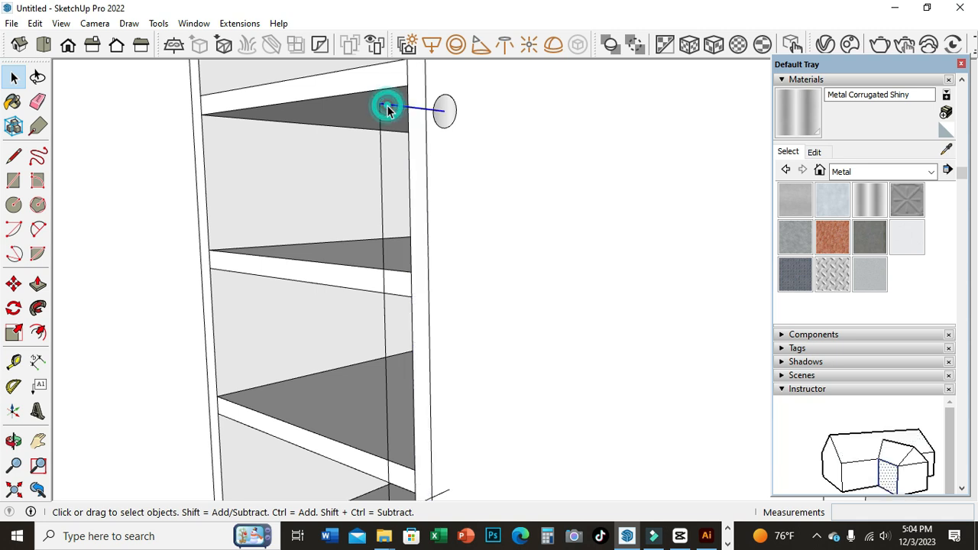
scroll(389, 122, down, 1)
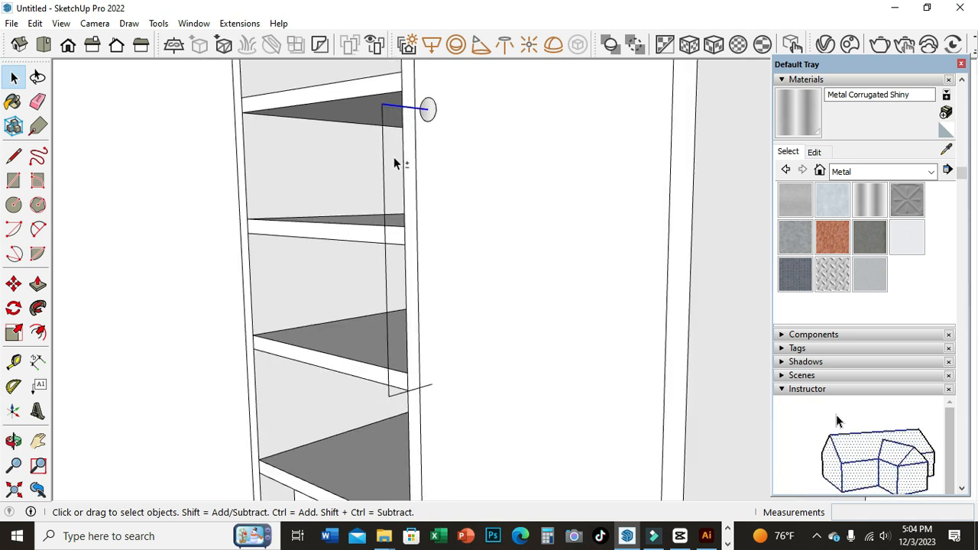
shift+click(383, 159)
scroll(409, 417, up, 2)
shift+click(392, 375)
scroll(492, 385, down, 3)
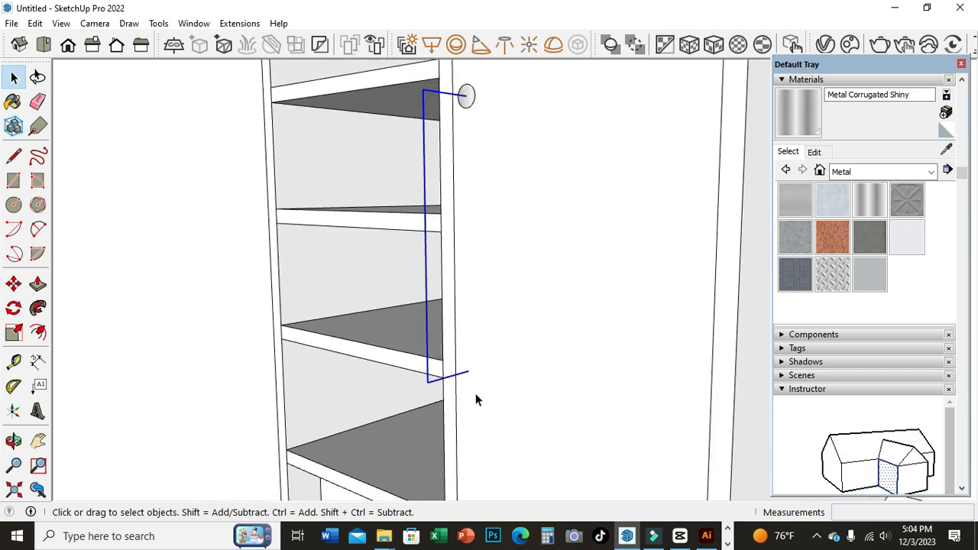
click(38, 309)
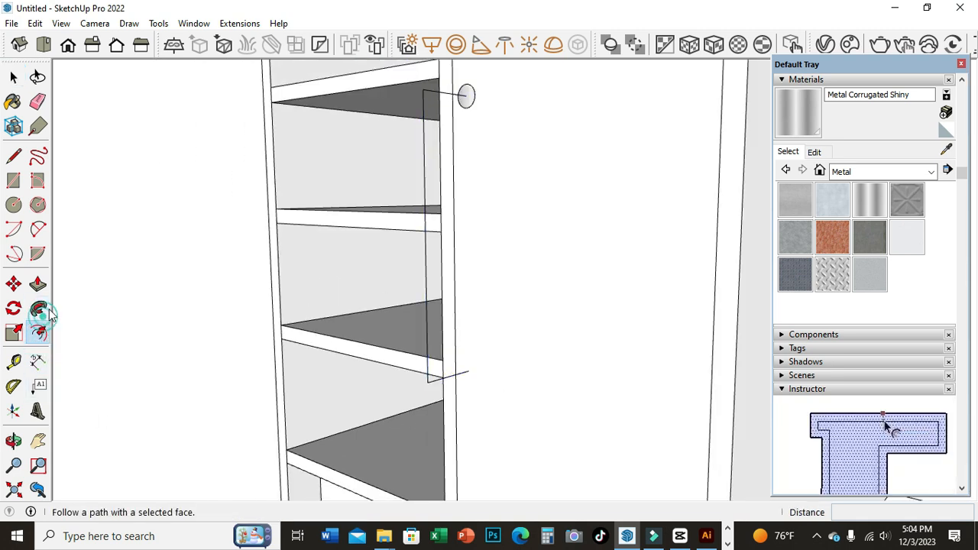
click(467, 95)
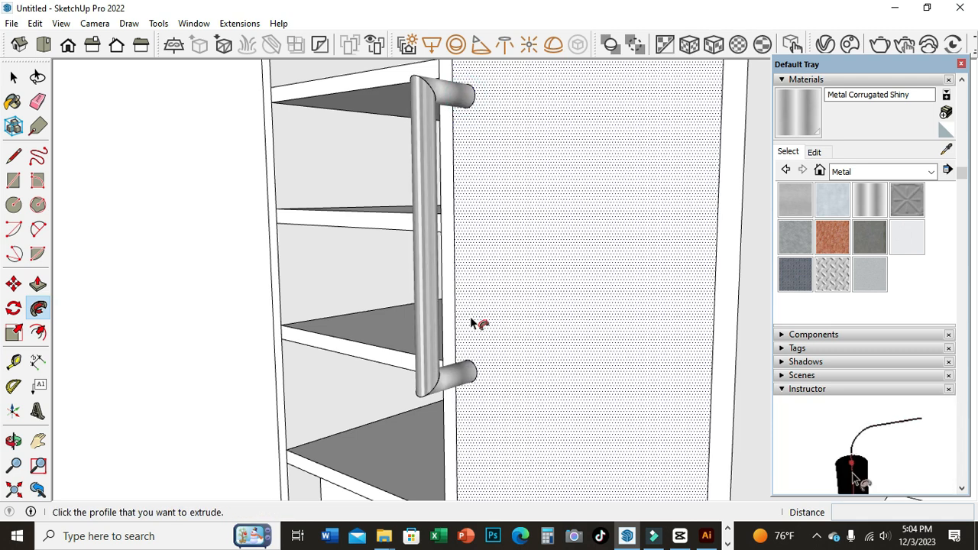
Step: Inspect the swept handle on the front panel from several angles and undo the sweep
scroll(473, 324, down, 3)
click(14, 439)
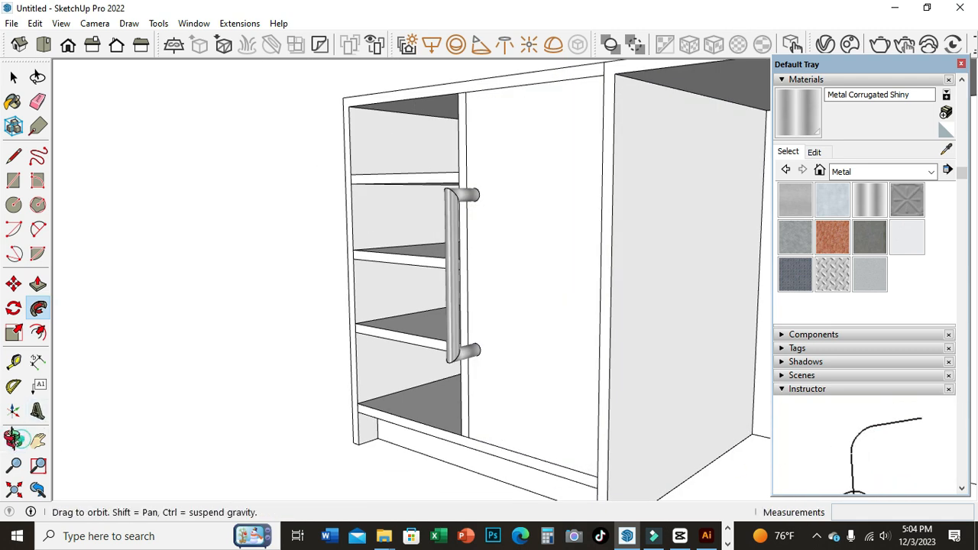
drag(142, 406, 426, 400)
scroll(441, 417, down, 5)
drag(487, 383, 354, 374)
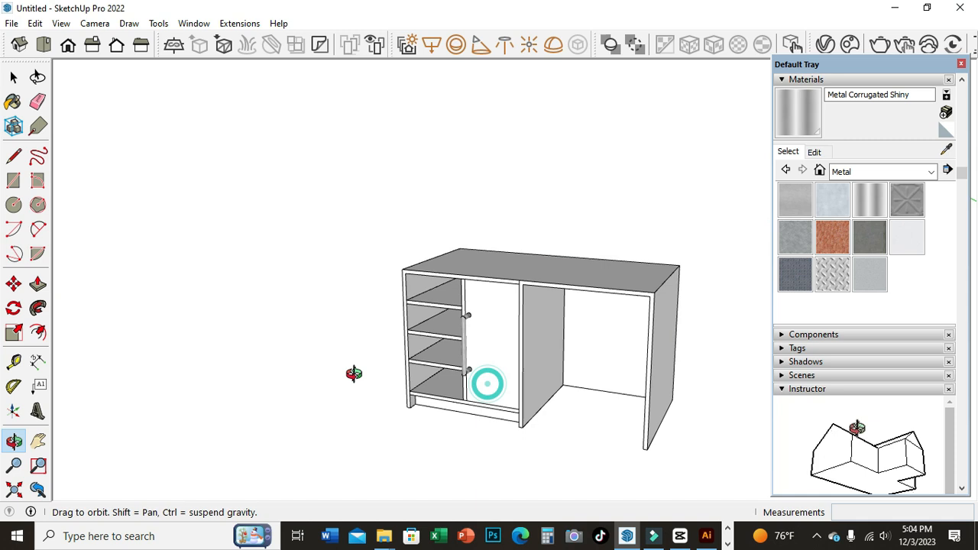
scroll(500, 349, up, 3)
drag(500, 349, 485, 374)
scroll(483, 371, up, 4)
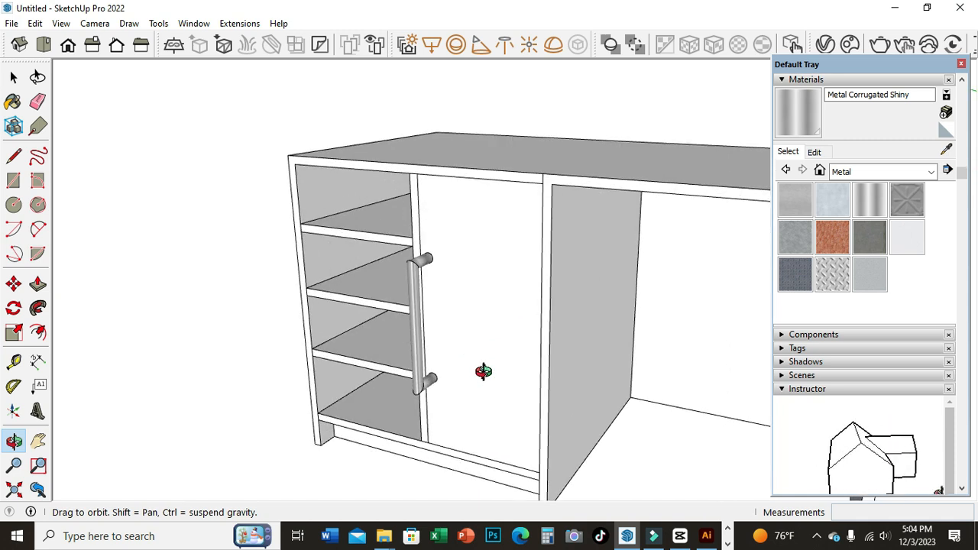
key(ctrl+z)
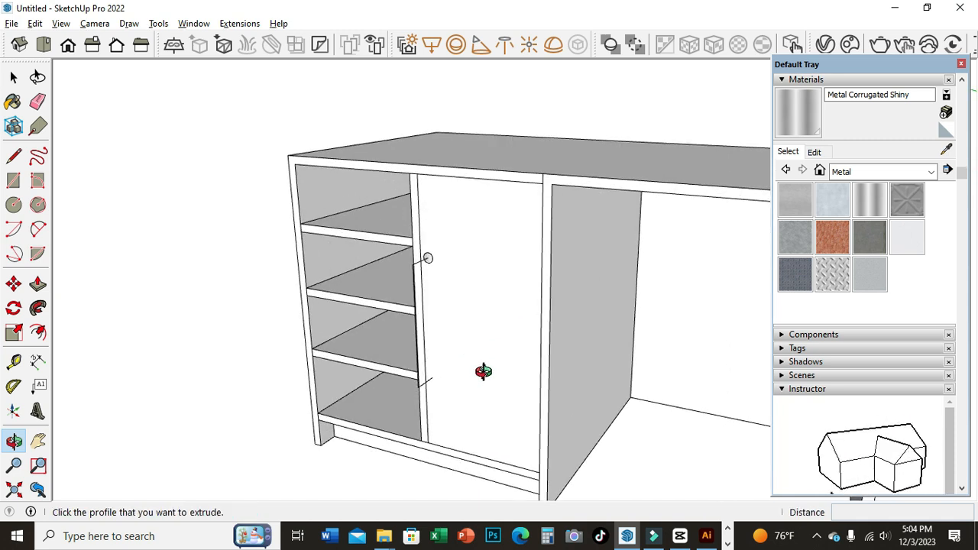
Step: Draw a circle of about 4 mm radius inside the metal handle circle, centred on the path's end point
scroll(436, 283, up, 5)
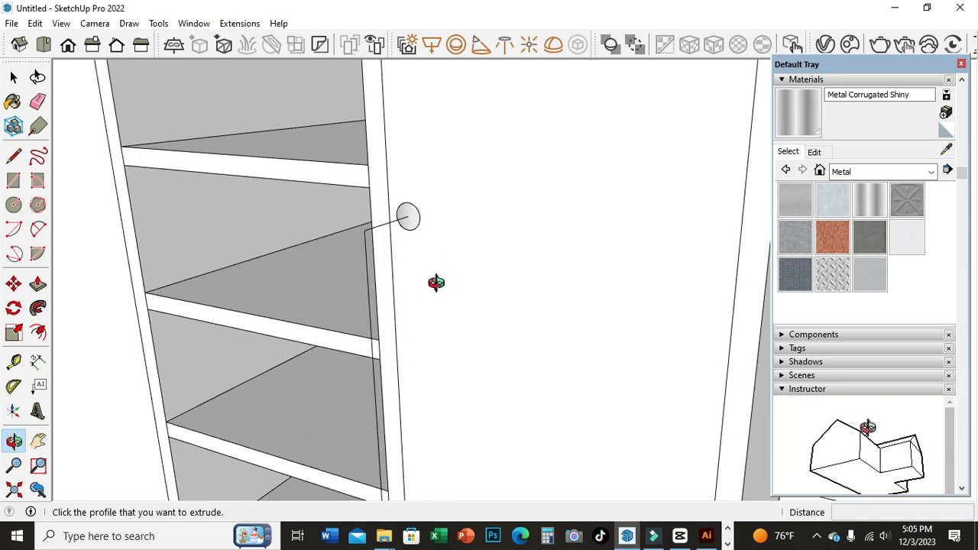
click(13, 204)
scroll(429, 254, up, 2)
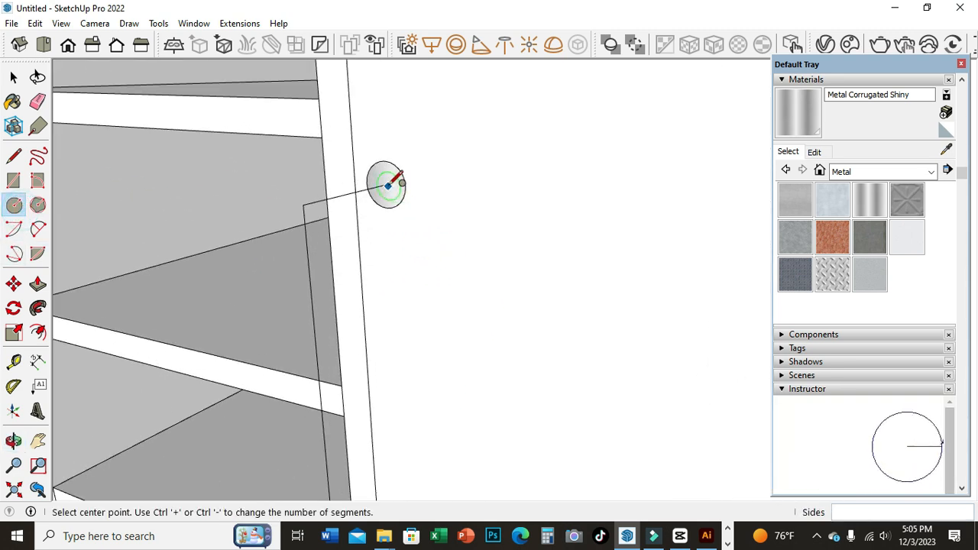
scroll(386, 182, up, 3)
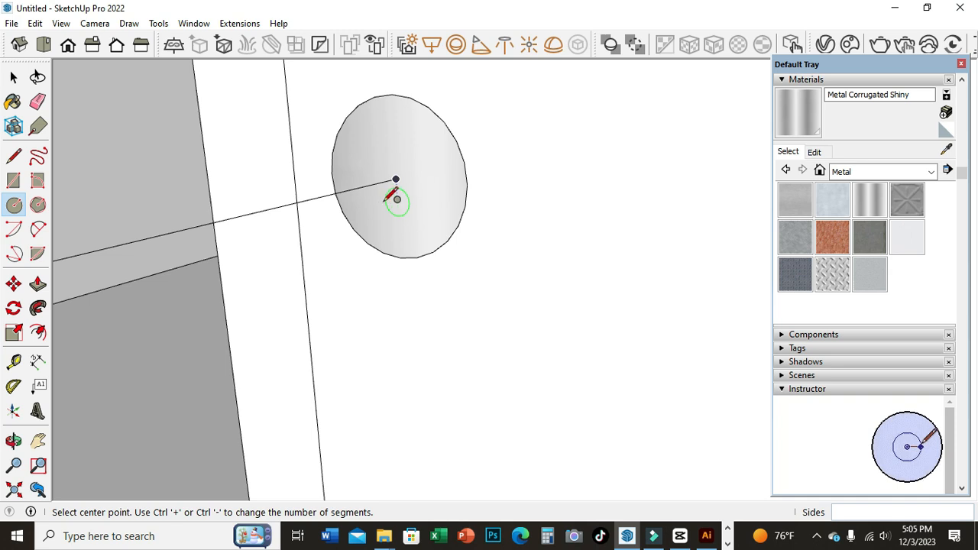
click(396, 179)
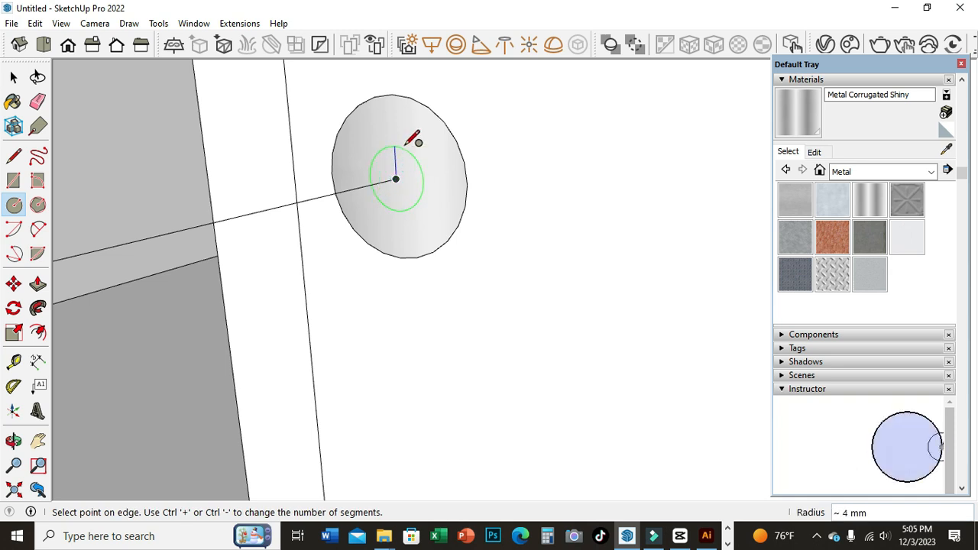
click(405, 146)
Step: Erase the outer circle's edge around the handle profile, keeping the small inner circle
scroll(552, 220, down, 3)
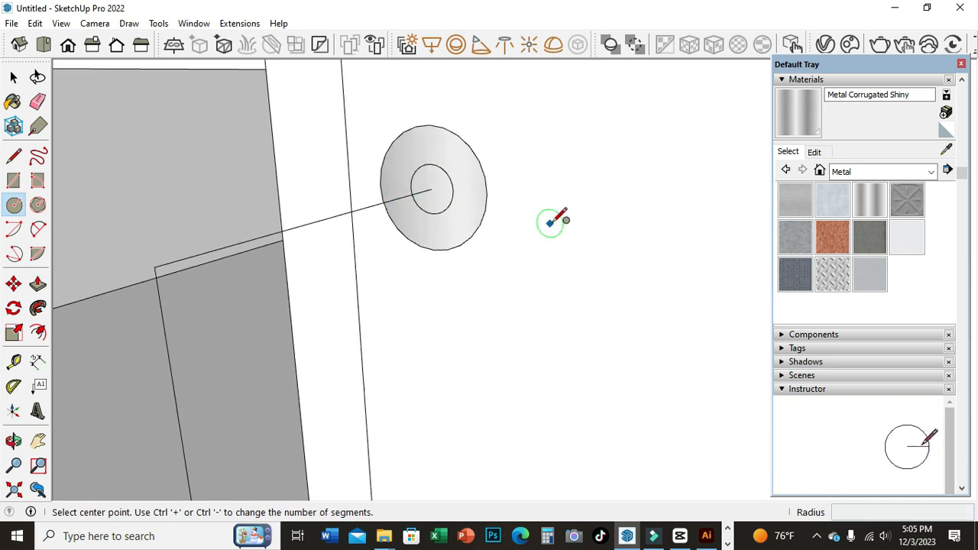
click(37, 102)
click(408, 146)
scroll(500, 160, down, 3)
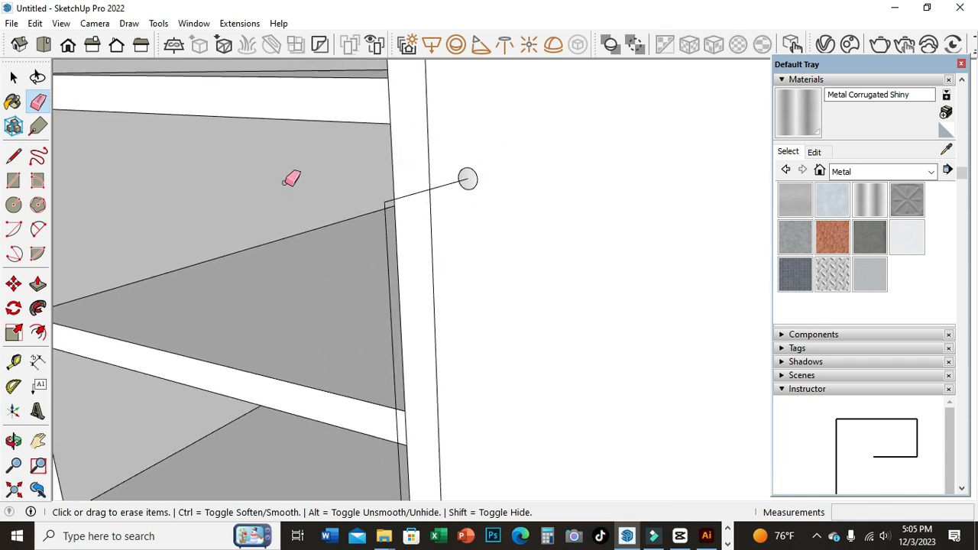
Step: Select the three handle path edges and sweep the small circle face along them with Follow Me
click(14, 77)
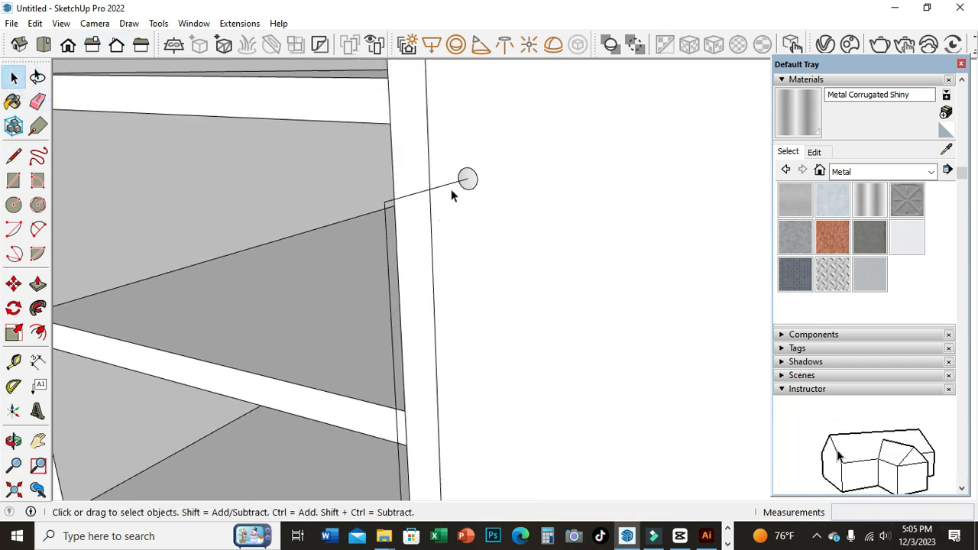
scroll(448, 176, down, 6)
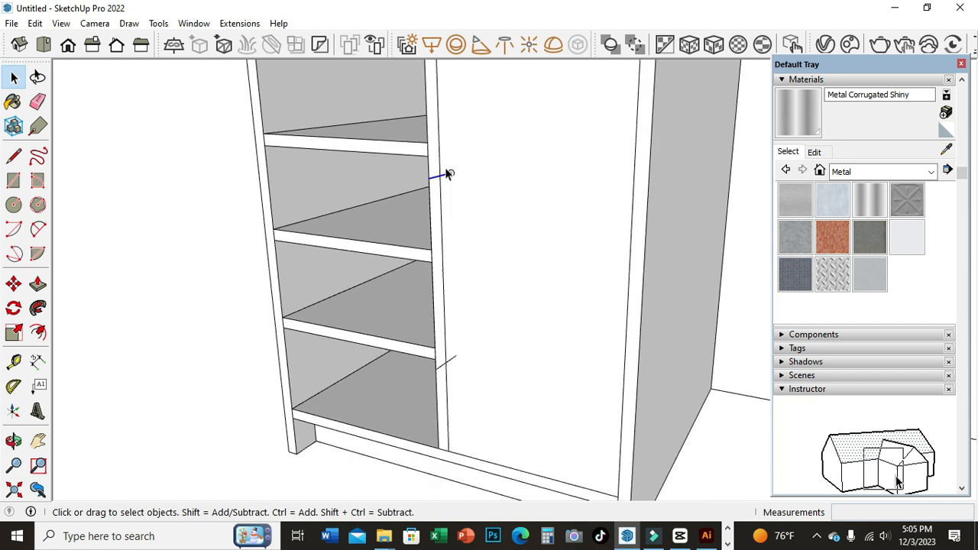
scroll(483, 340, up, 4)
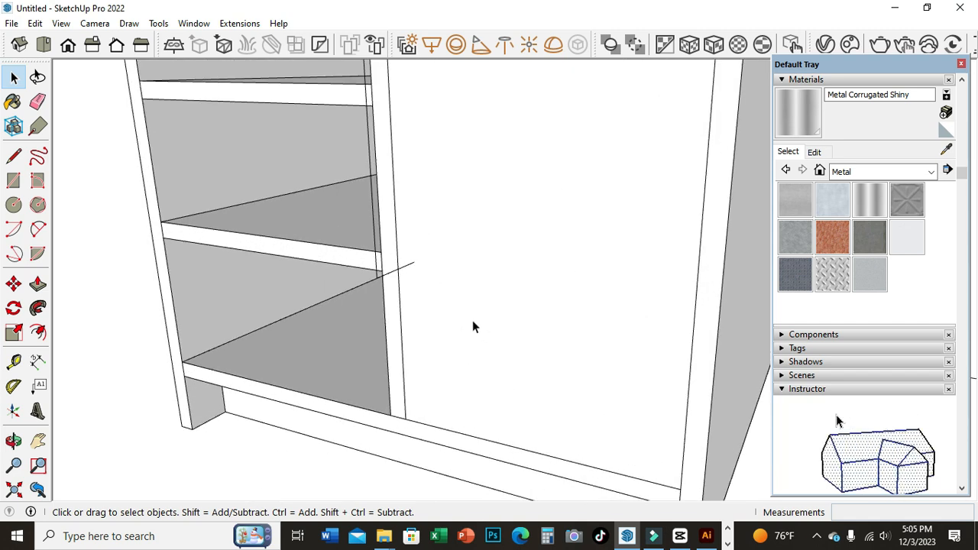
click(372, 225)
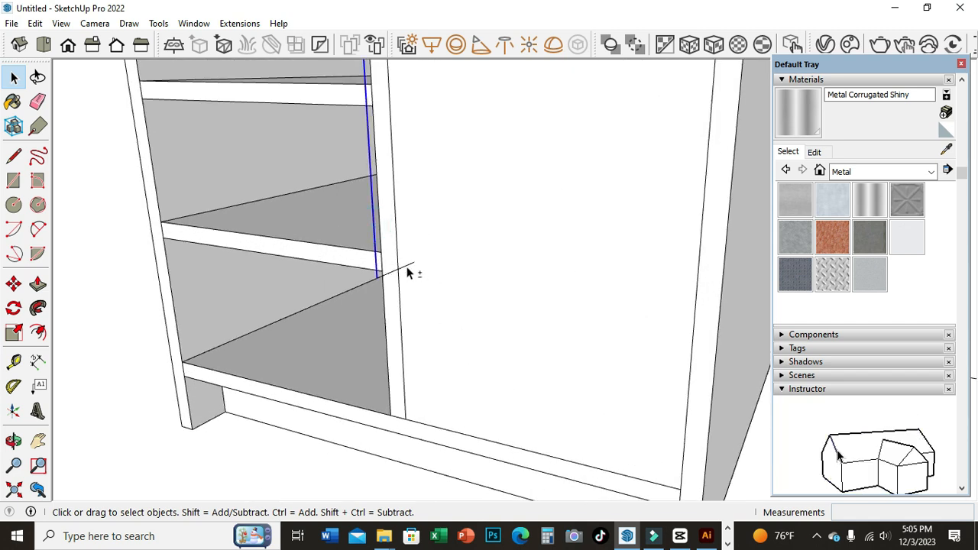
scroll(437, 358, down, 5)
click(38, 308)
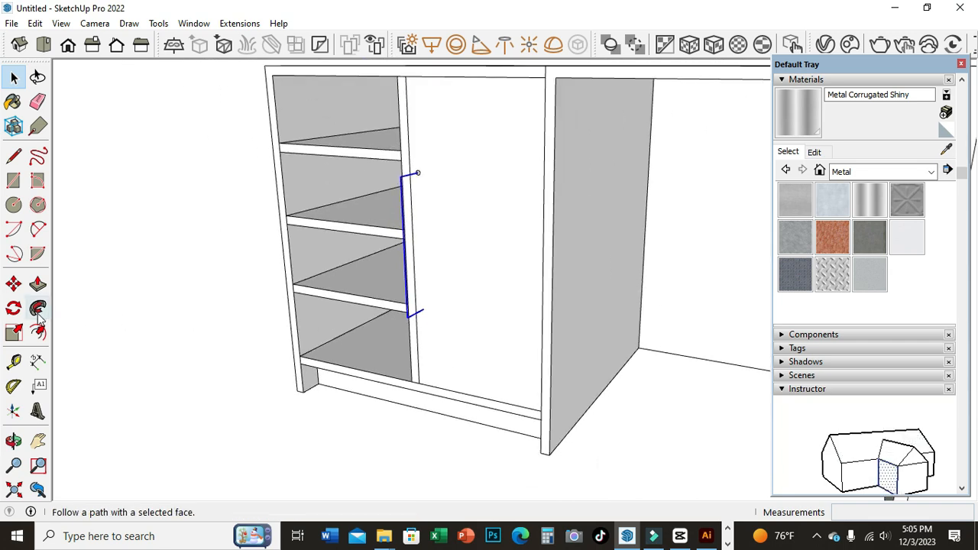
scroll(409, 176, up, 6)
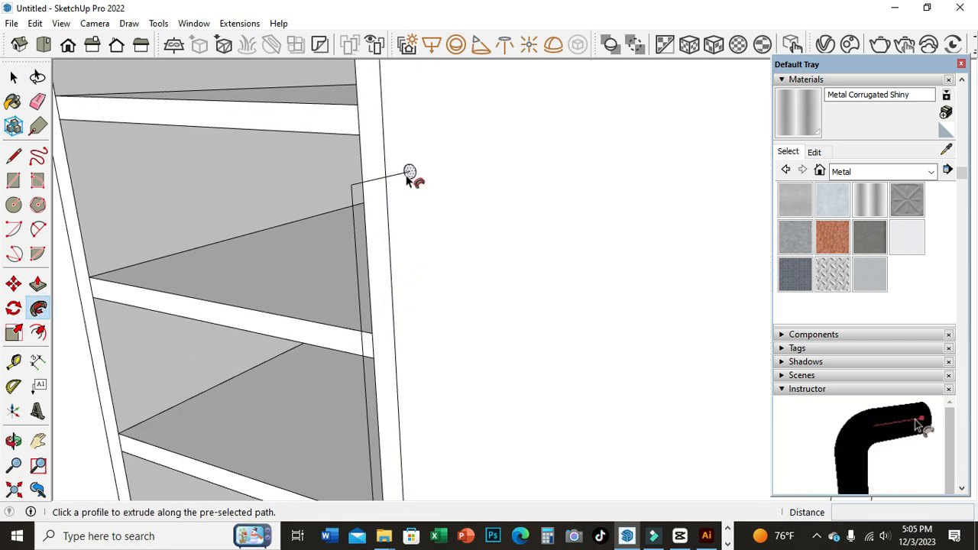
click(407, 176)
scroll(407, 177, down, 8)
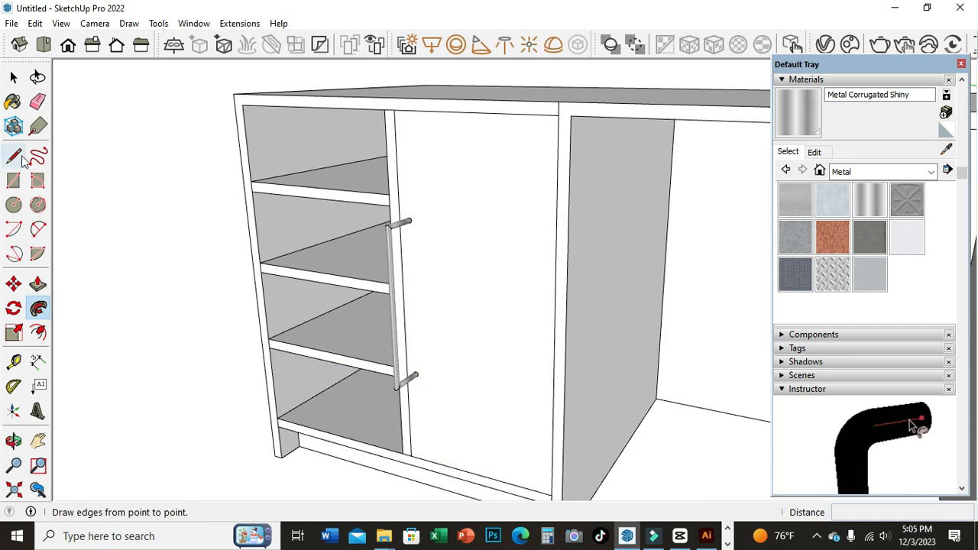
Step: Inspect the thin handle from the front and undo its sweep and the erasure of the larger circle
click(13, 79)
middle_drag(86, 208, 73, 389)
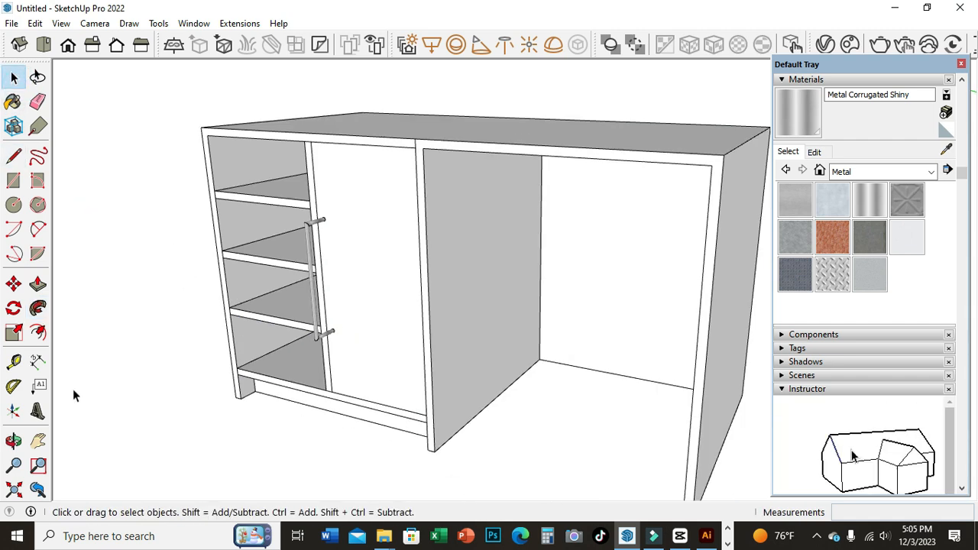
click(13, 441)
scroll(493, 331, up, 6)
drag(495, 330, 287, 335)
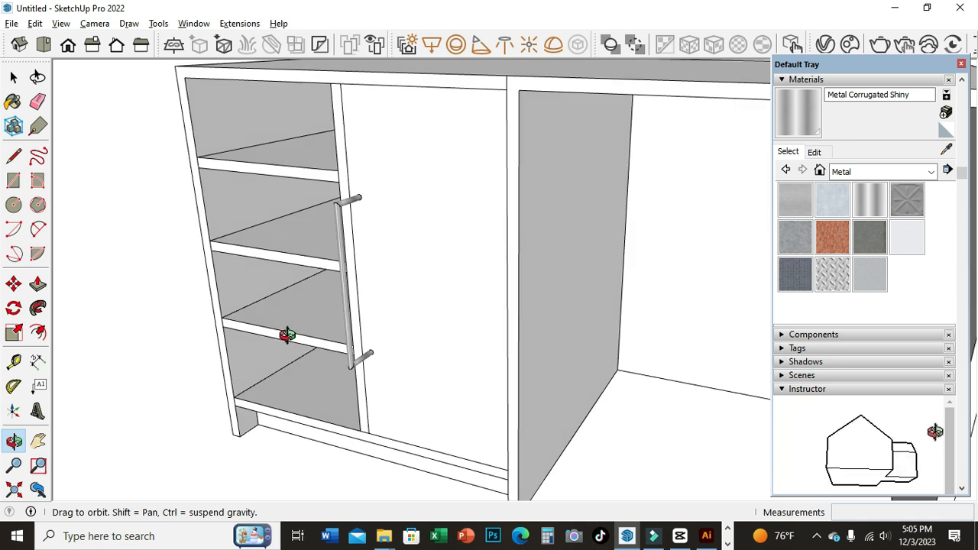
key(ctrl+z)
key(ctrl+z)
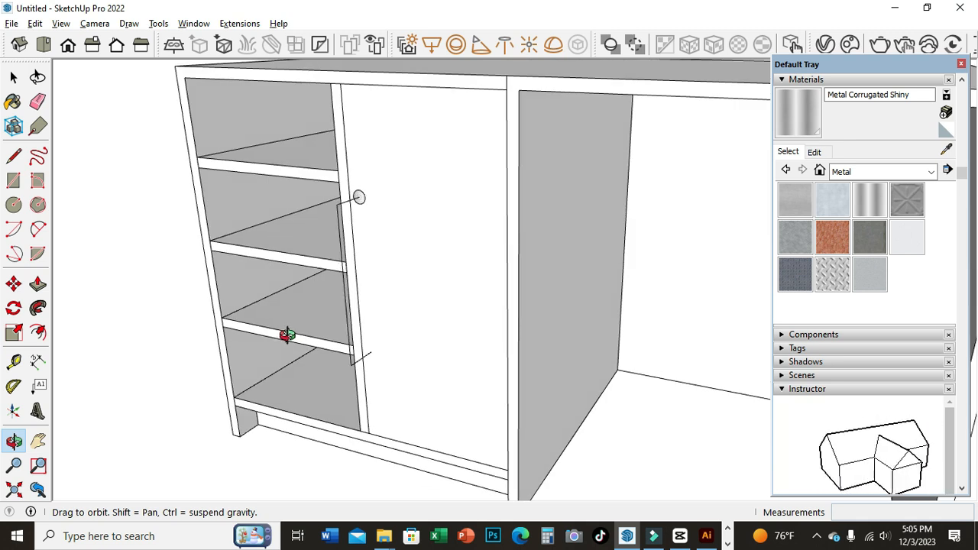
Step: Undo the remaining handle work on the front panel, including the metal paint, the circle and the path
key(ctrl+z)
key(ctrl+z)
key(ctrl+z)
key(ctrl+z)
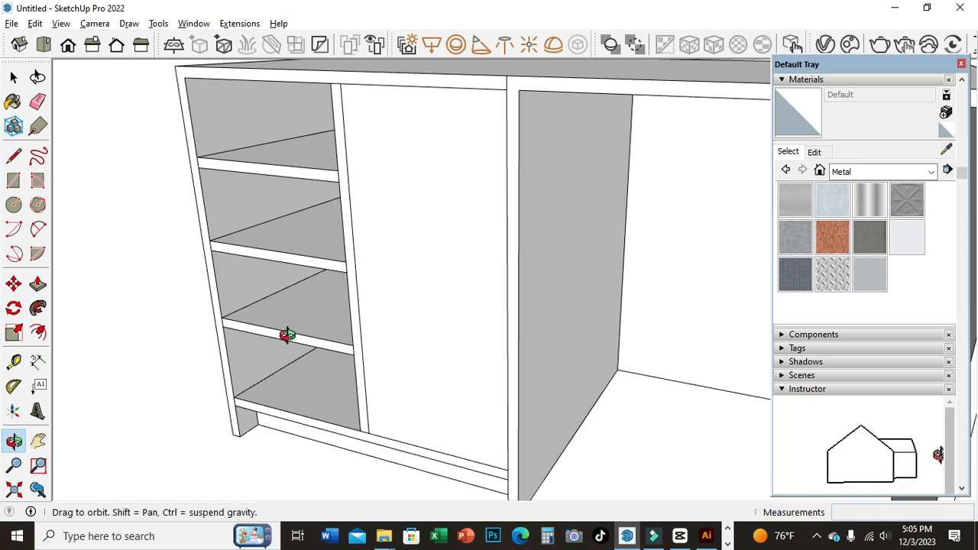
Step: Draw a circle of about 6 mm radius on the front panel, near its upper corner beside the shelf divider
click(13, 156)
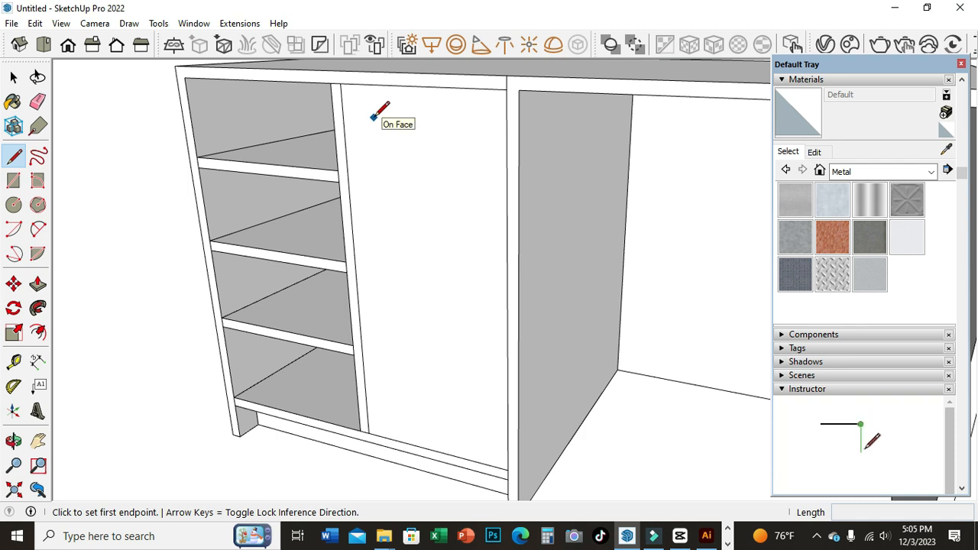
click(13, 204)
scroll(378, 121, up, 3)
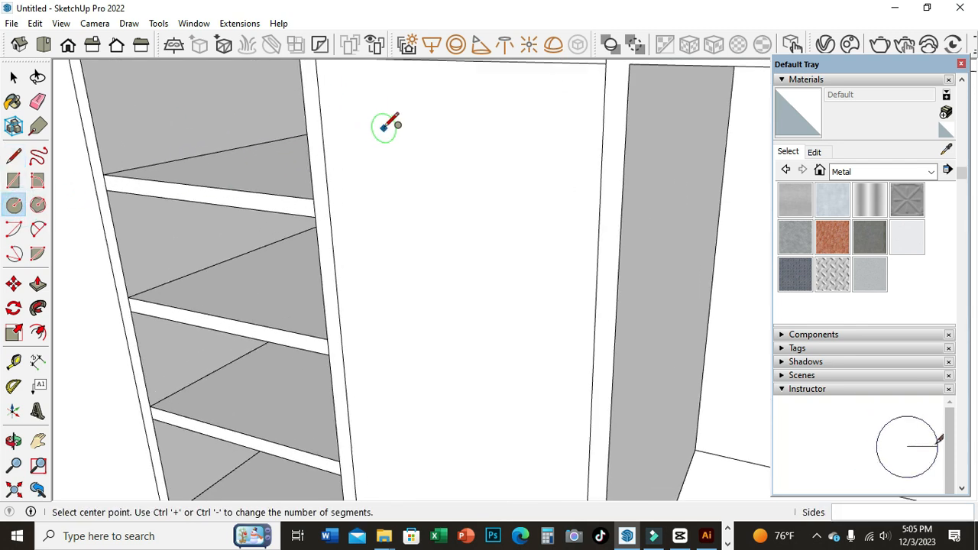
click(374, 117)
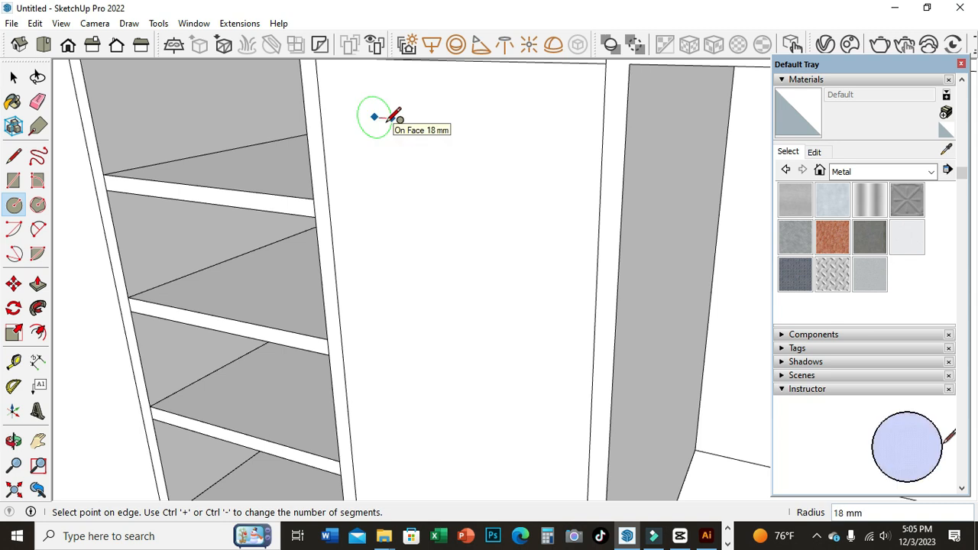
scroll(388, 119, up, 2)
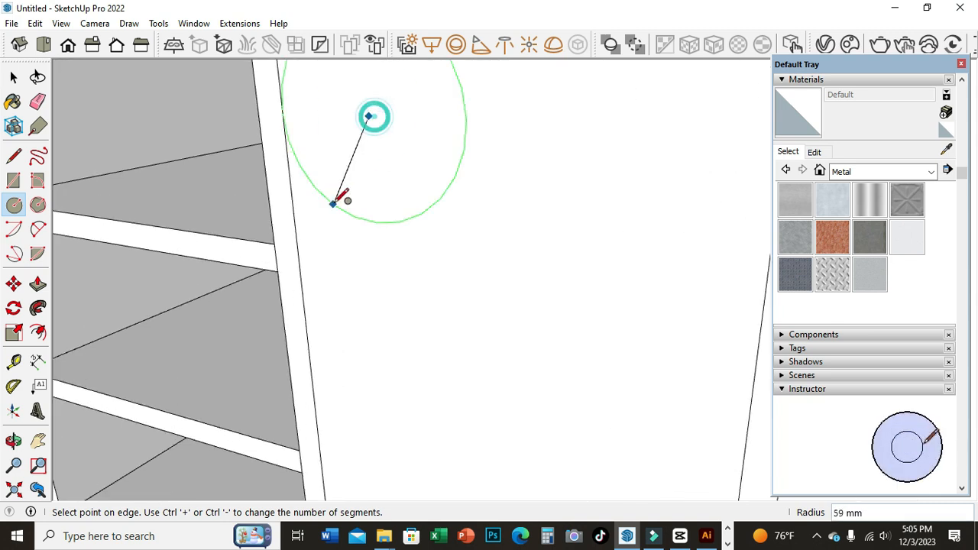
scroll(425, 157, down, 1)
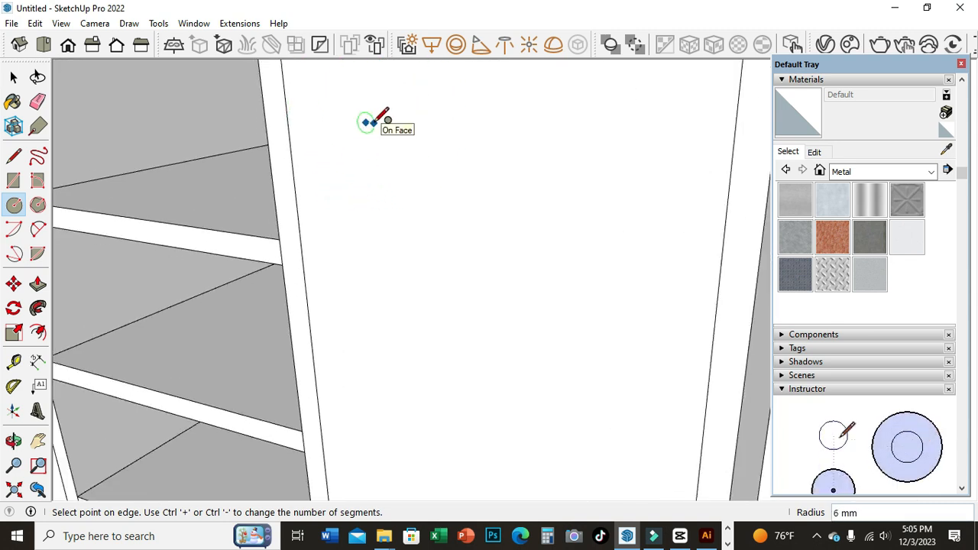
click(373, 117)
Step: Draw the handle path with three lines: about 17 mm outward from the circle's centre, along the door's width, and back to the panel
scroll(327, 203, down, 2)
click(18, 156)
scroll(360, 148, up, 3)
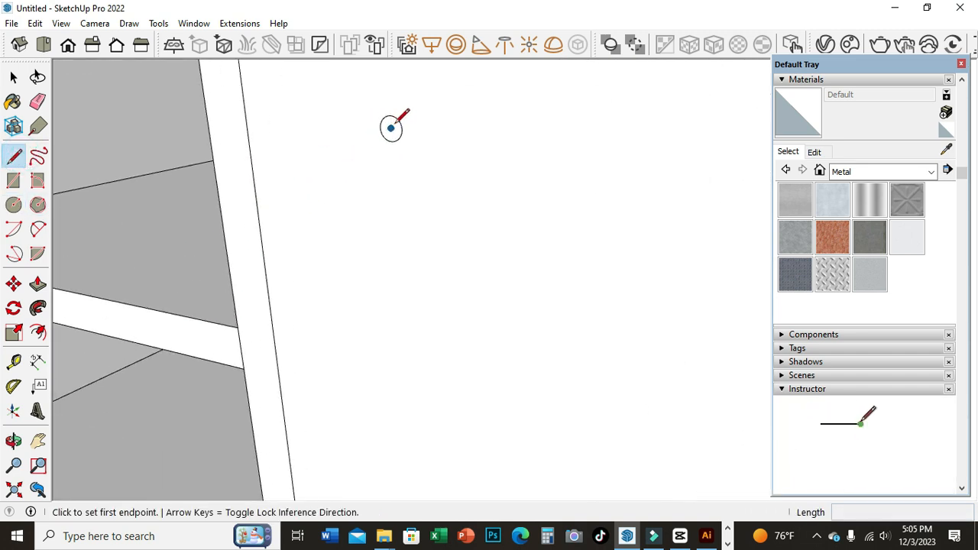
click(391, 128)
click(360, 144)
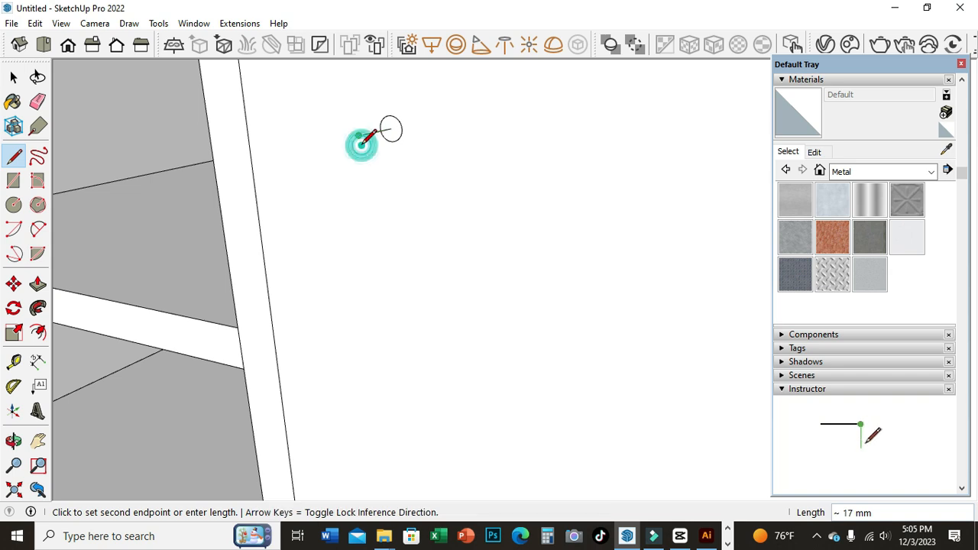
scroll(365, 139, down, 3)
scroll(570, 141, down, 1)
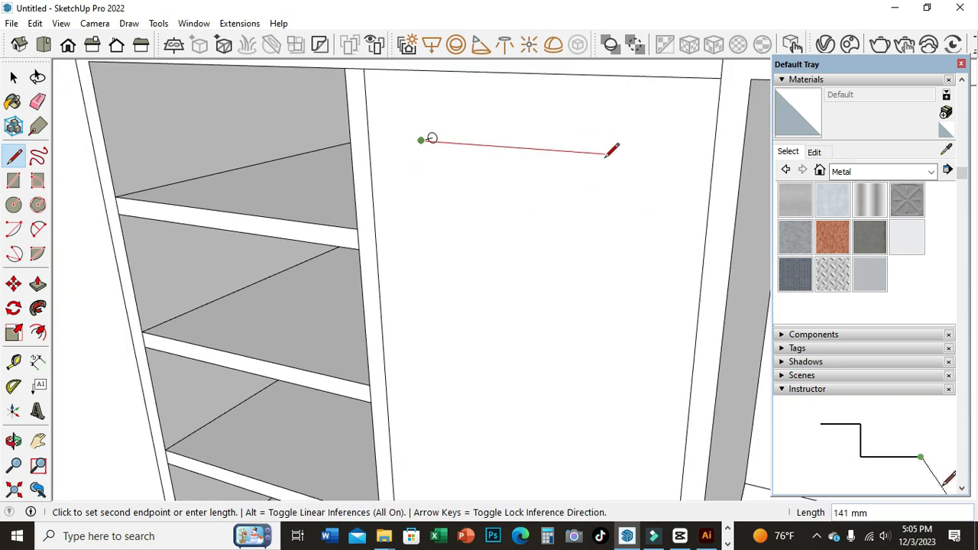
click(622, 155)
click(629, 151)
key(Escape)
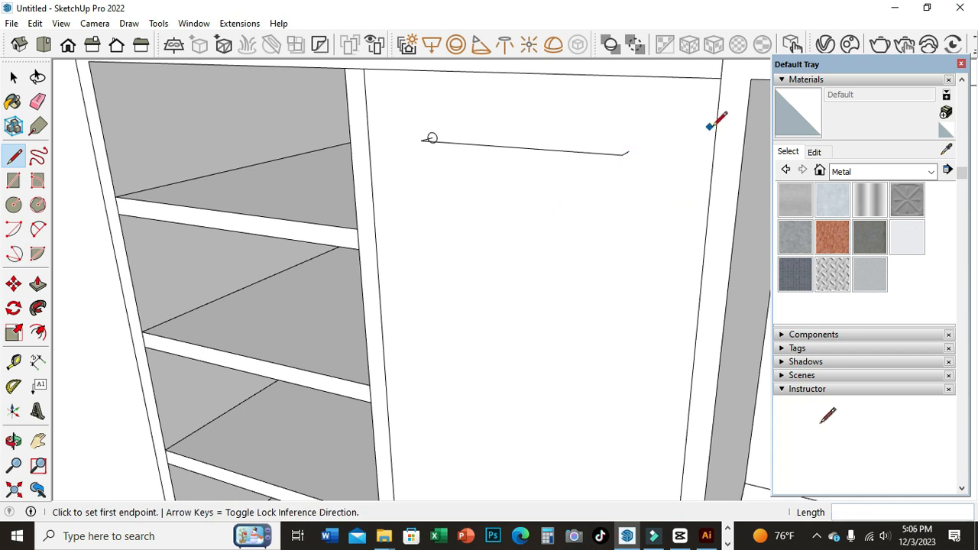
Step: Select the three handle path edges and sweep the circle face along them with Follow Me
click(13, 77)
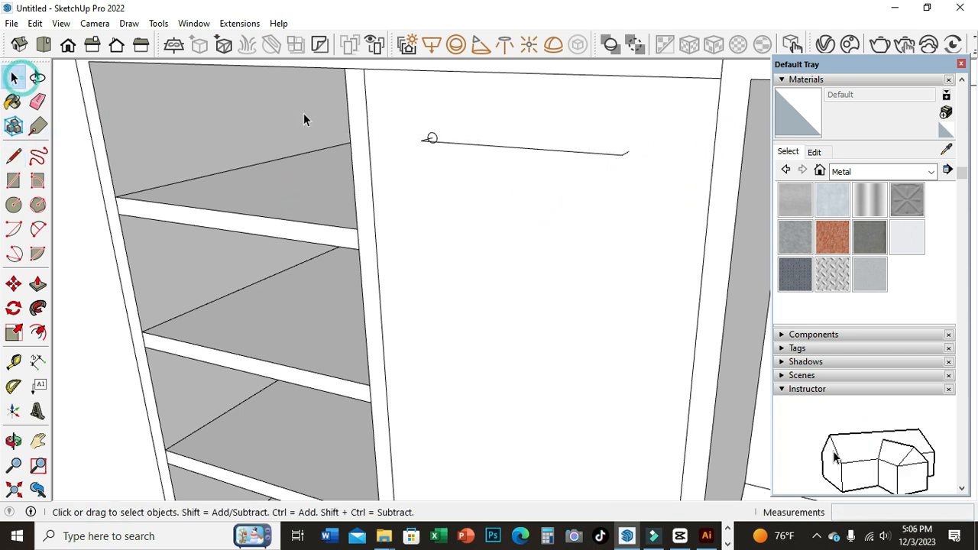
scroll(304, 113, up, 3)
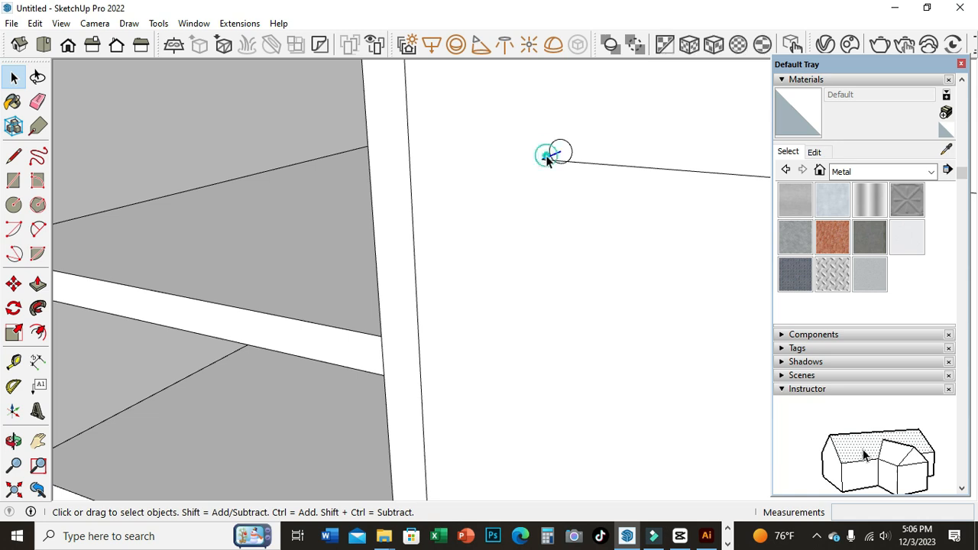
scroll(343, 201, down, 2)
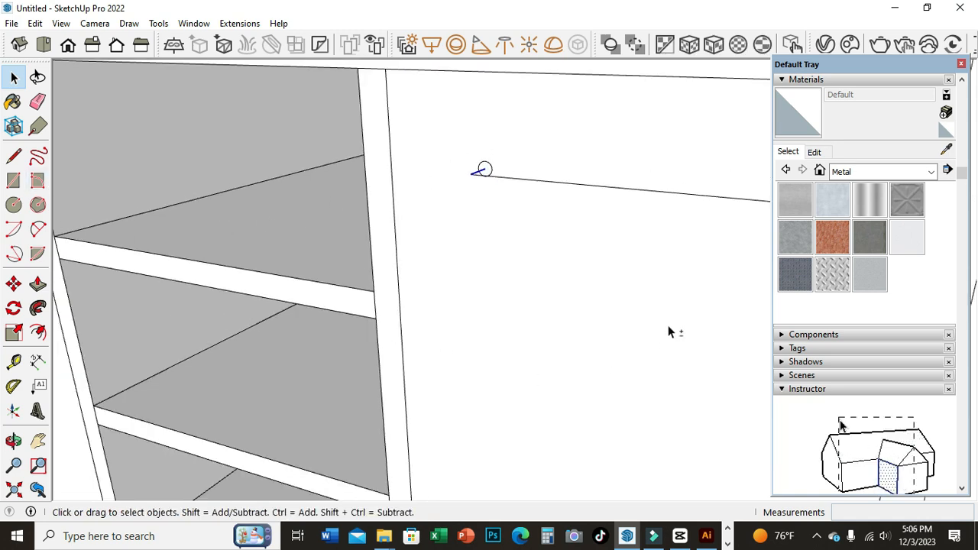
click(528, 179)
scroll(604, 221, down, 2)
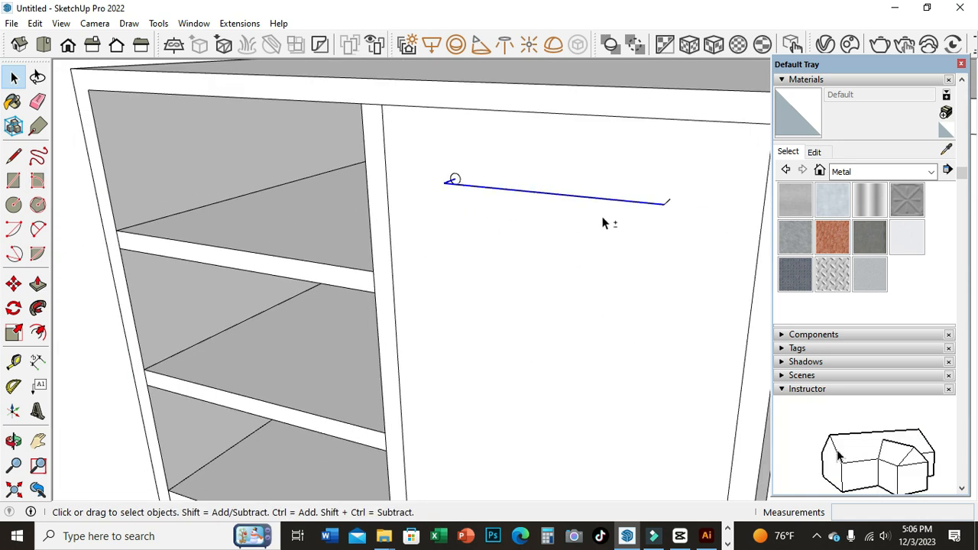
scroll(673, 208, up, 3)
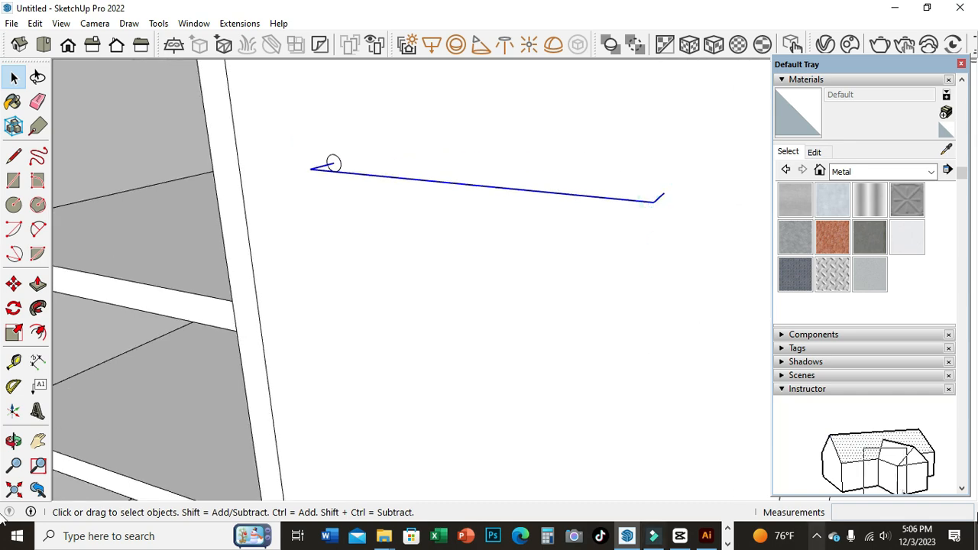
click(37, 308)
scroll(359, 175, down, 1)
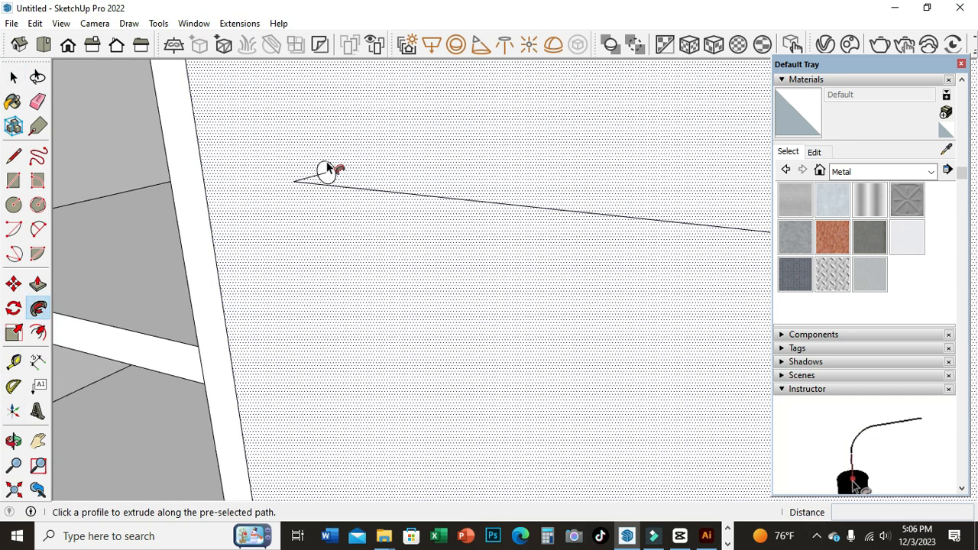
click(333, 165)
scroll(478, 214, up, 2)
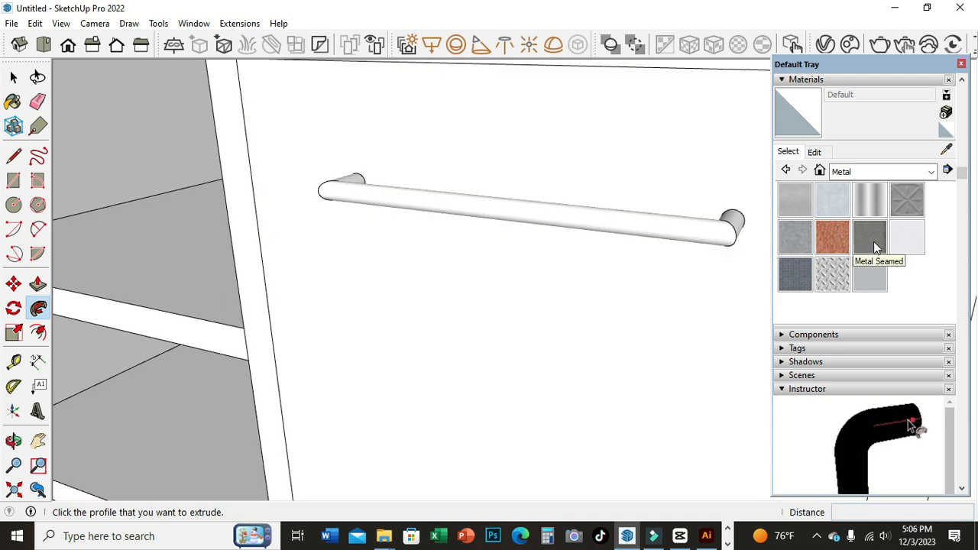
Step: Paint the door handle with the Metal Corrugated Shiny material and clear the selection
click(870, 200)
click(690, 224)
scroll(522, 181, down, 2)
scroll(522, 179, down, 4)
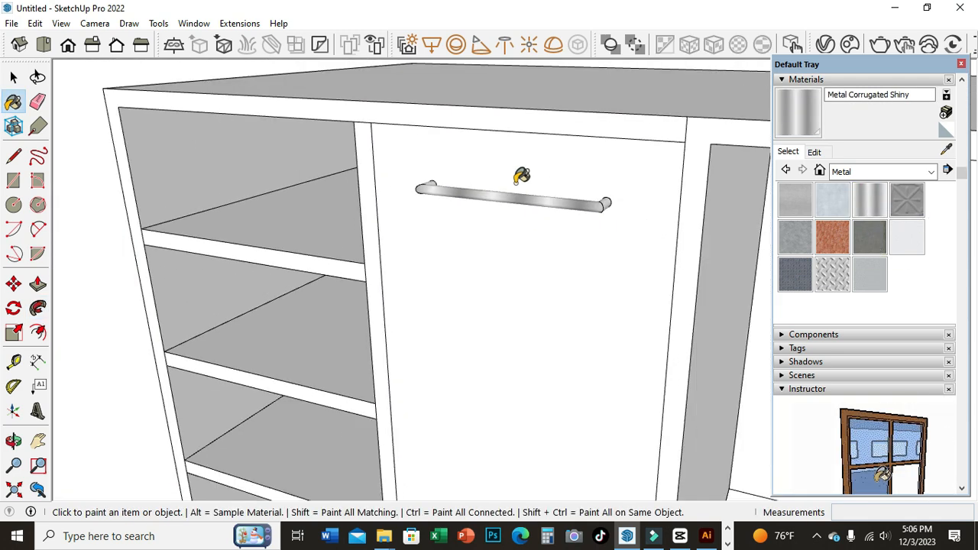
click(15, 79)
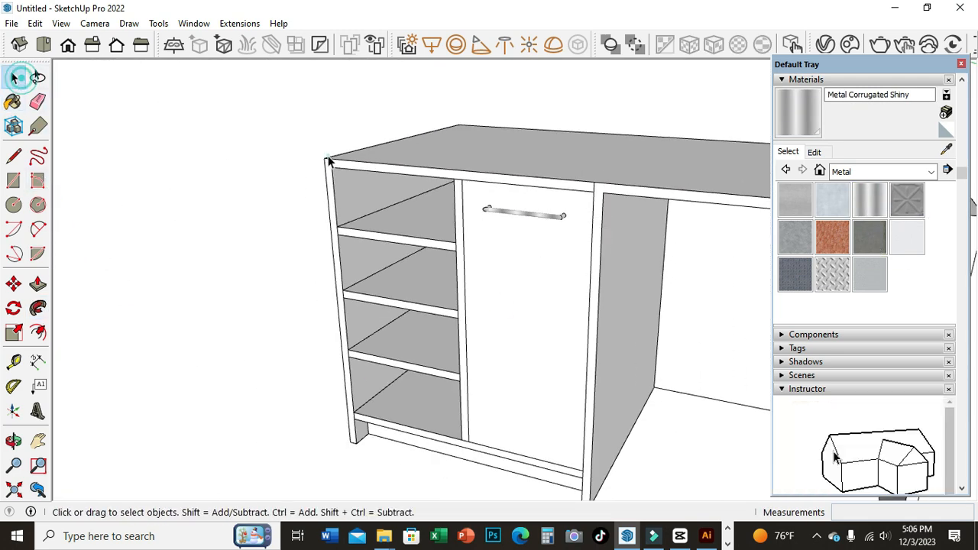
click(196, 139)
scroll(192, 196, down, 3)
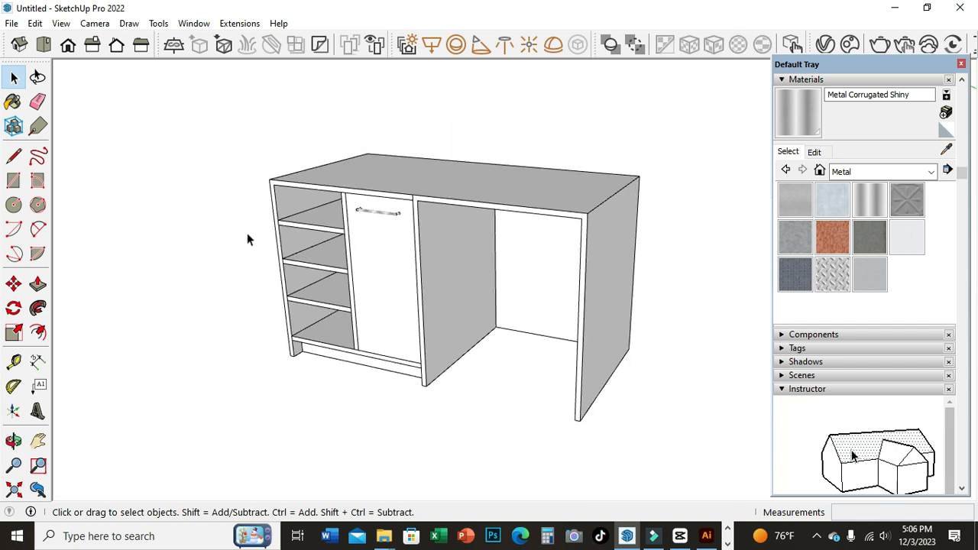
Step: Select the desk's top face and start the Paint Bucket tool
click(457, 195)
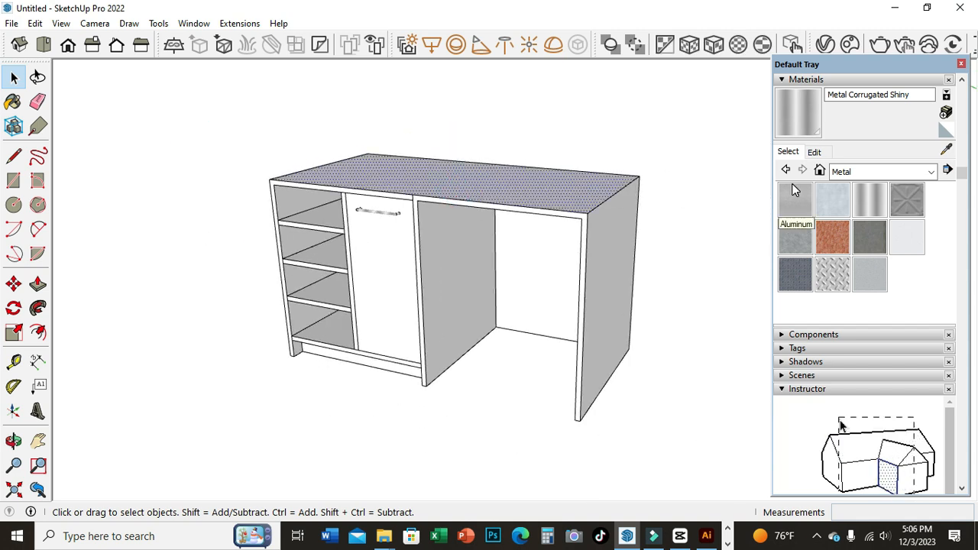
click(13, 101)
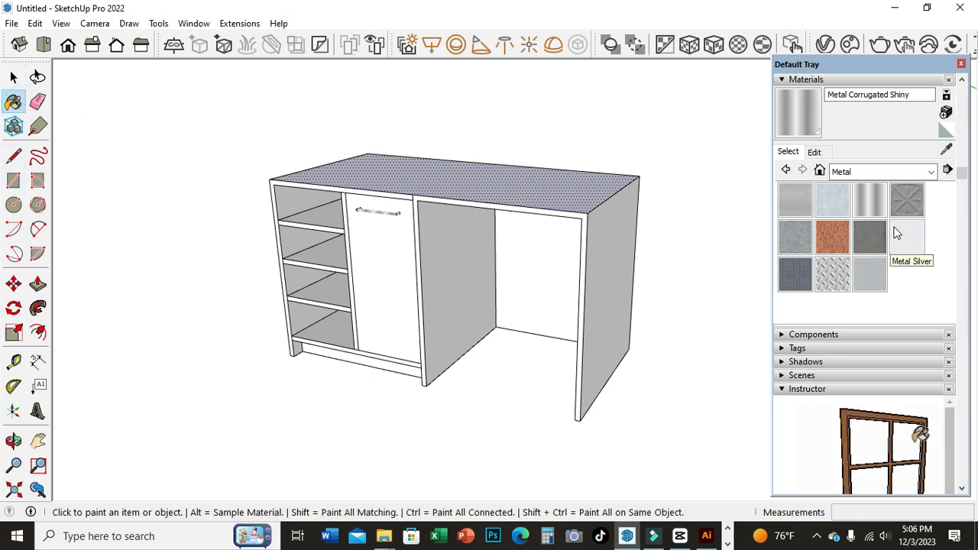
Step: Start a new material and look for a texture image in the MATERIALS folder of Pictures
click(946, 114)
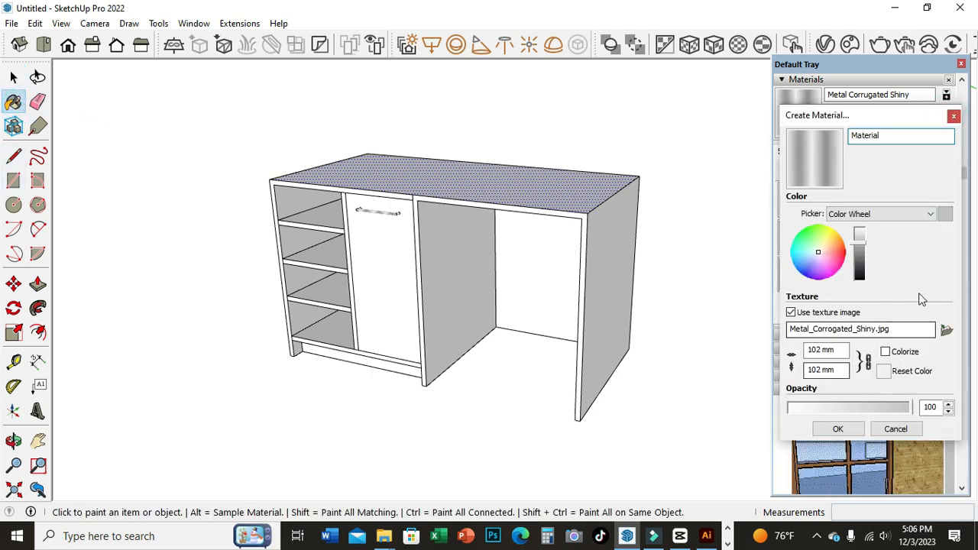
click(946, 329)
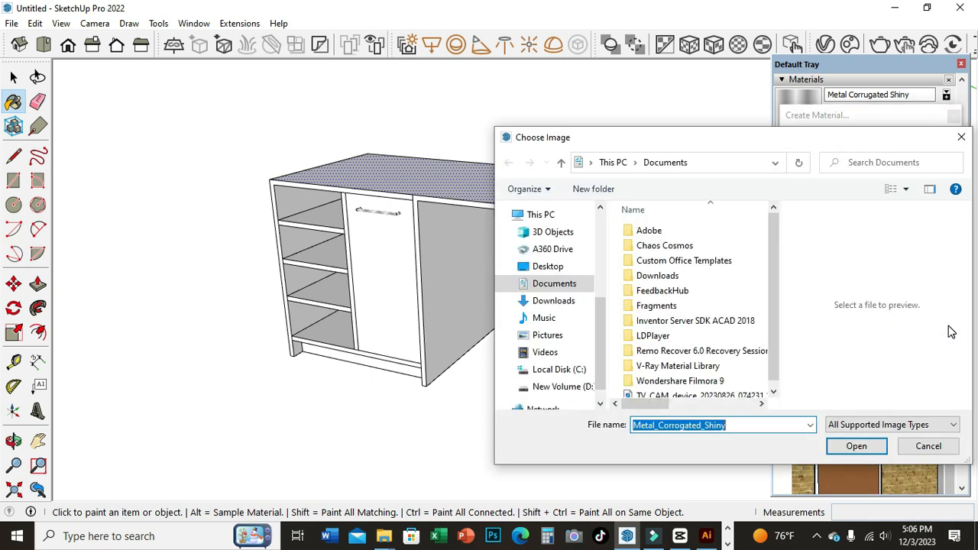
click(557, 334)
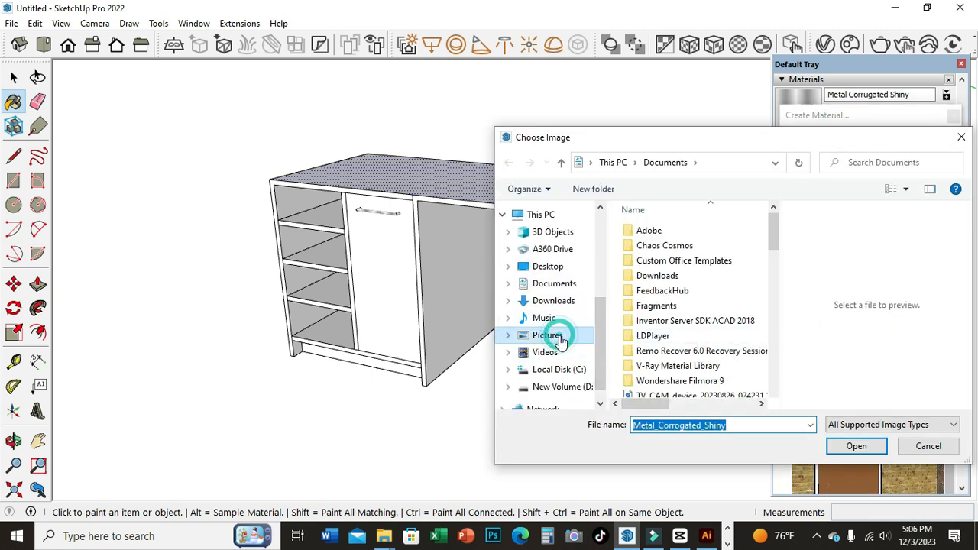
click(862, 447)
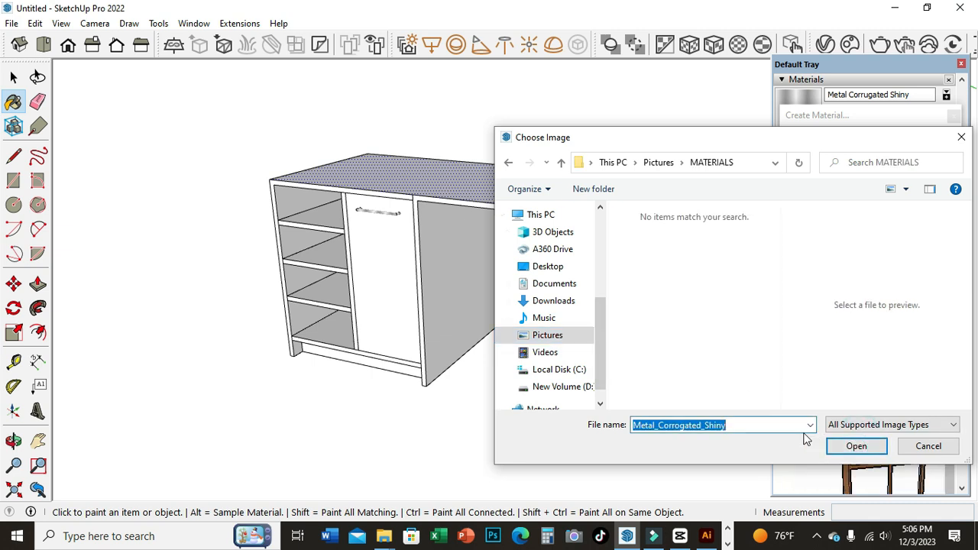
click(560, 336)
click(635, 336)
click(851, 450)
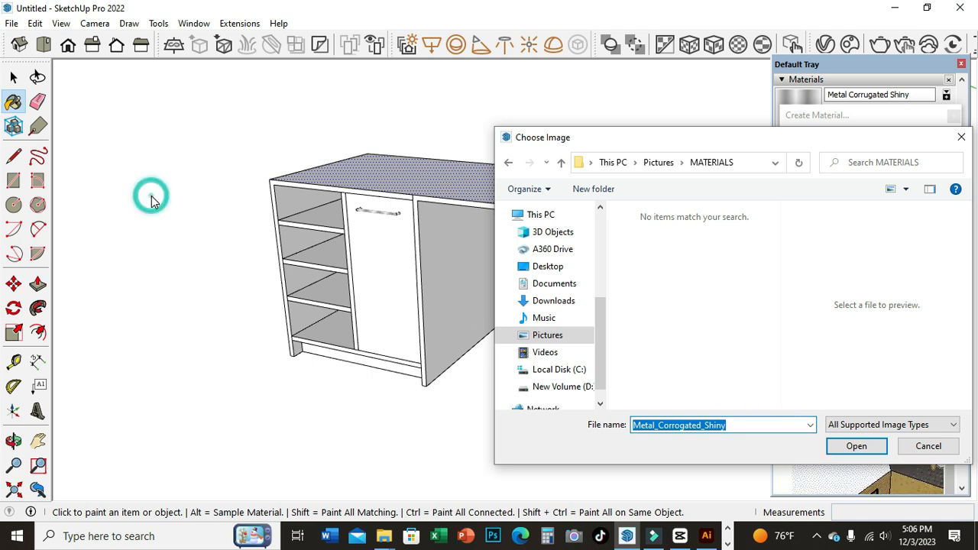
Step: Limit the image types to JPEG, try to open Metal_Corrogated_Shiny as the texture, and cancel the new material
click(929, 426)
click(859, 449)
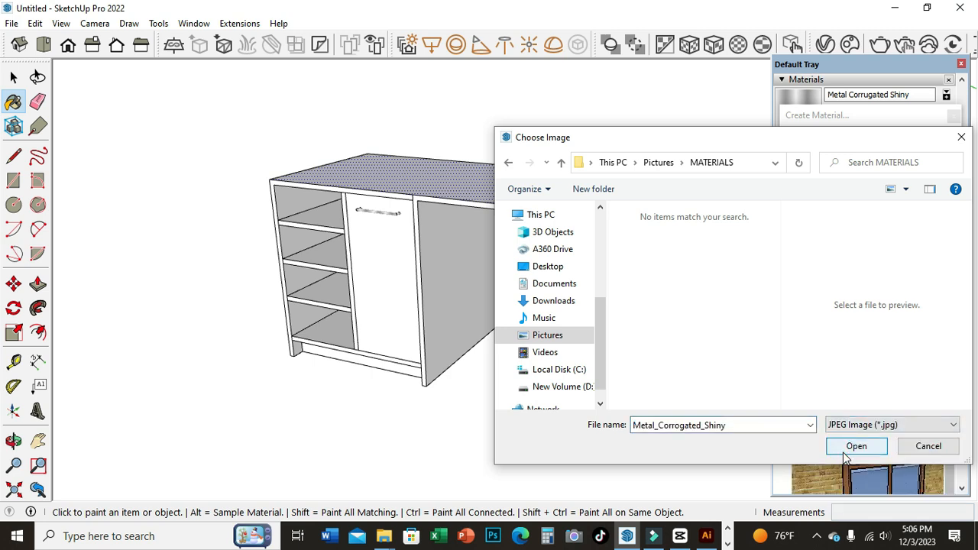
click(854, 447)
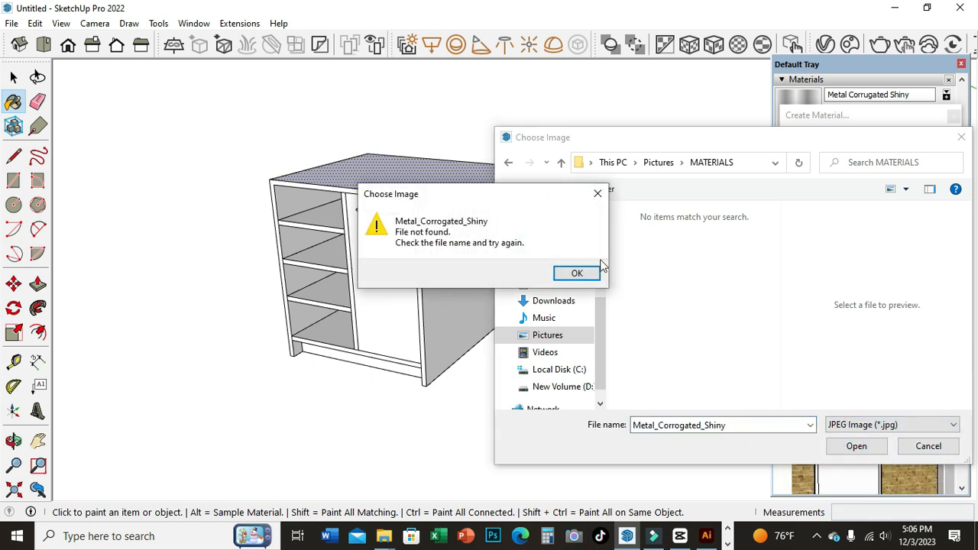
click(596, 194)
click(187, 236)
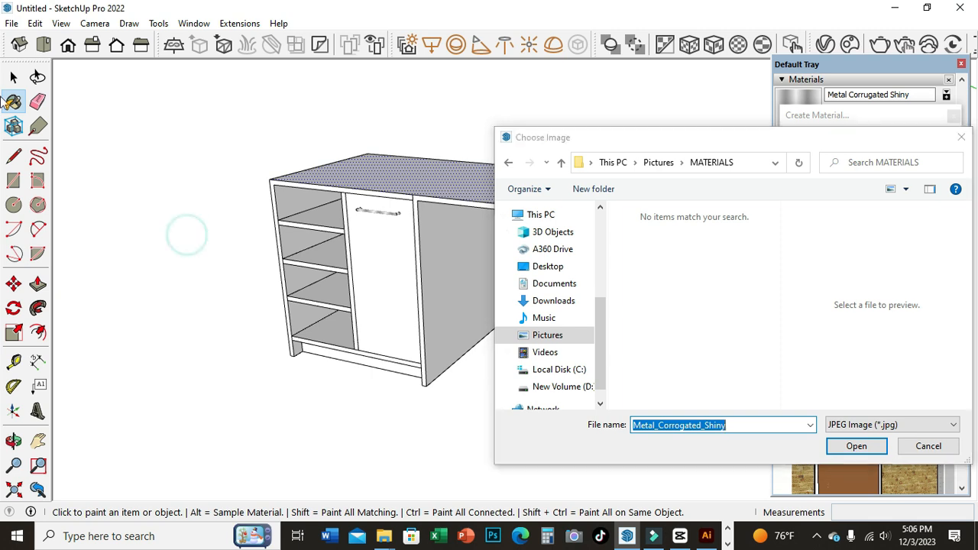
click(19, 82)
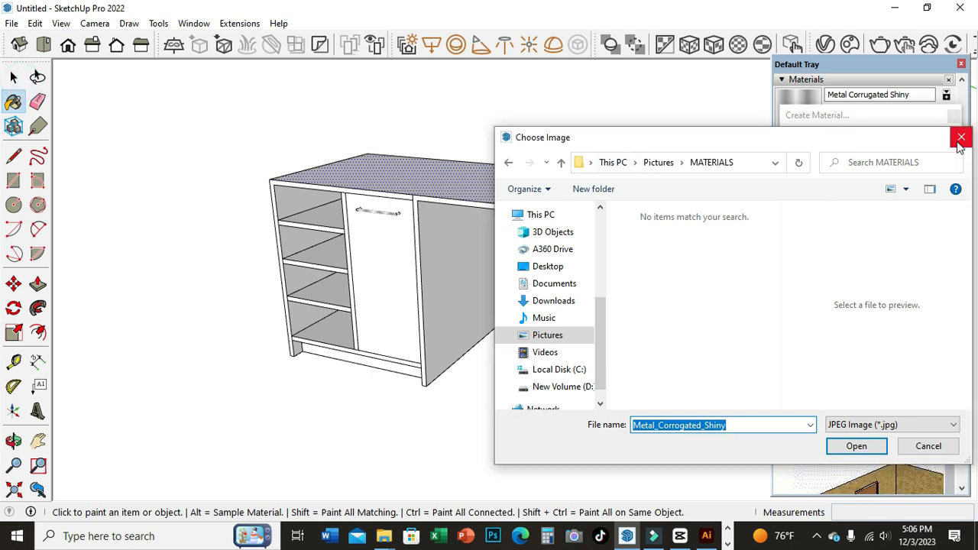
click(961, 137)
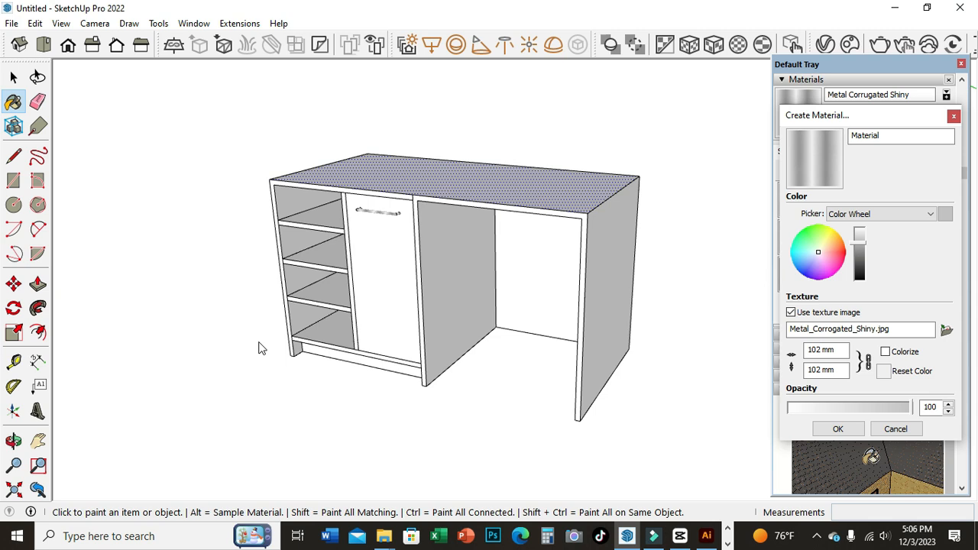
click(139, 364)
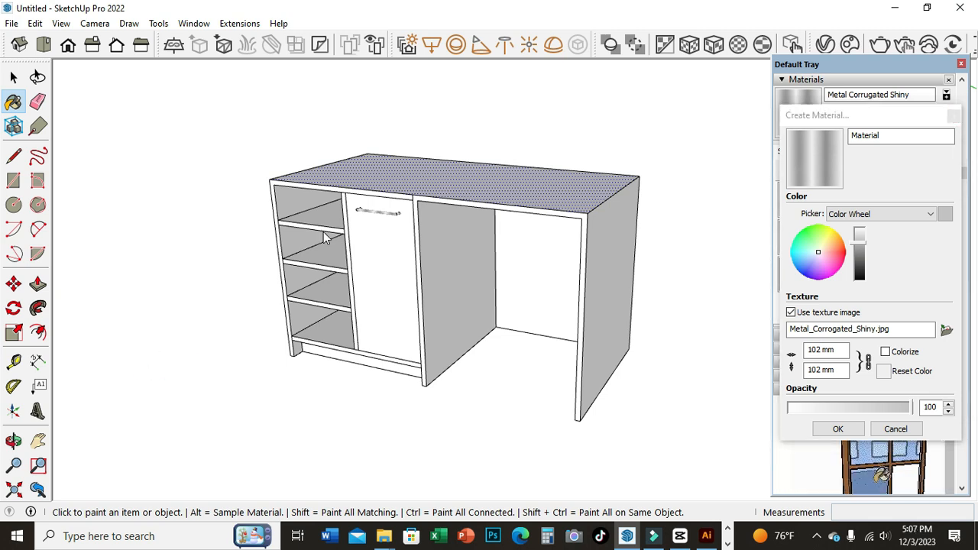
key(Escape)
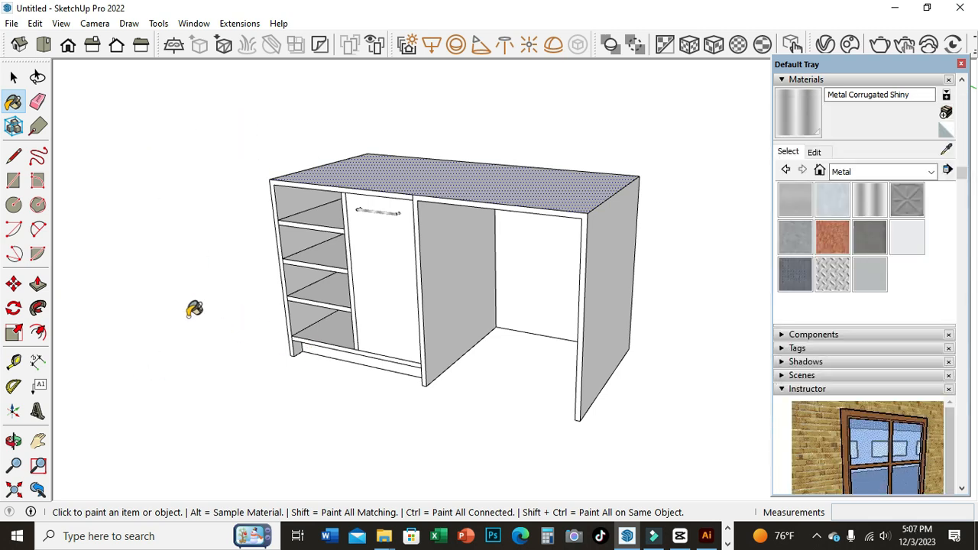
click(946, 113)
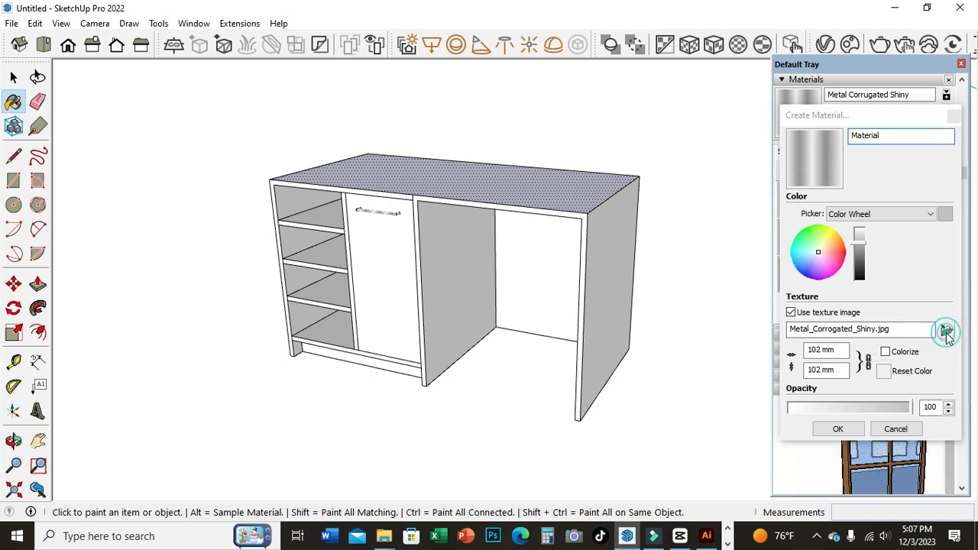
click(946, 332)
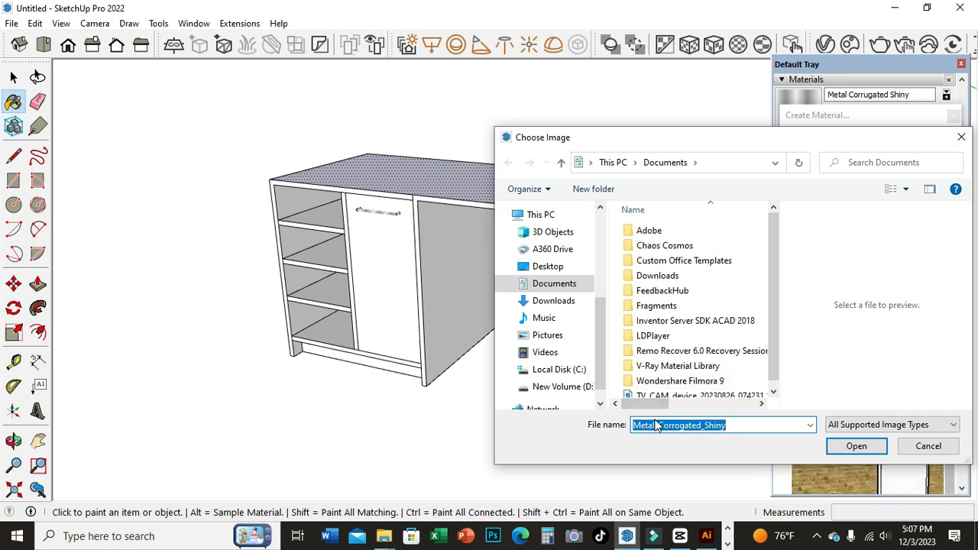
click(169, 215)
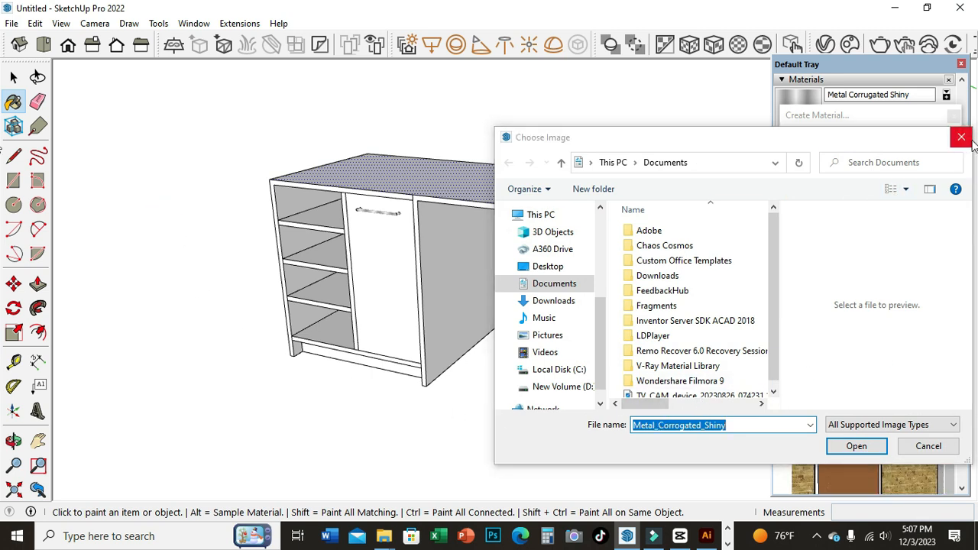
click(961, 136)
click(953, 116)
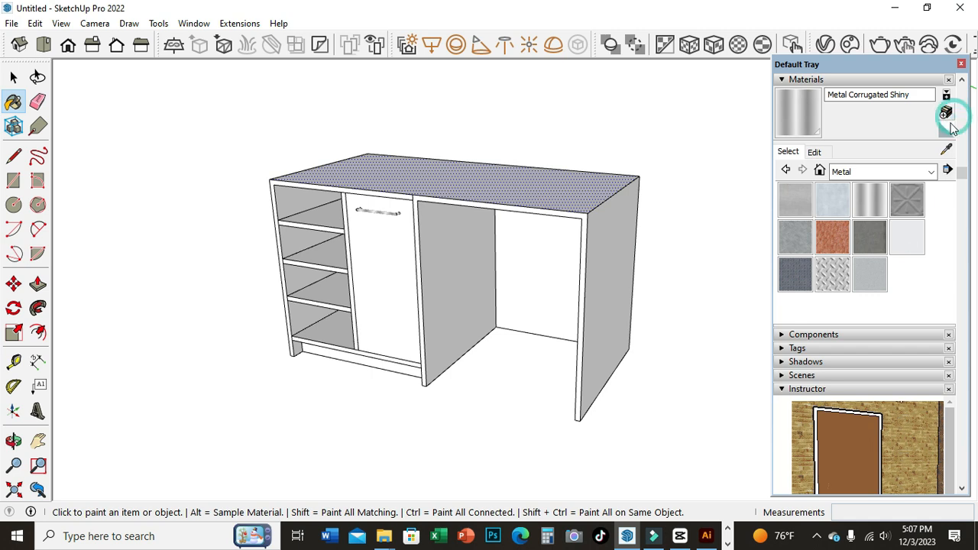
Step: Display the Wood material collection
click(931, 171)
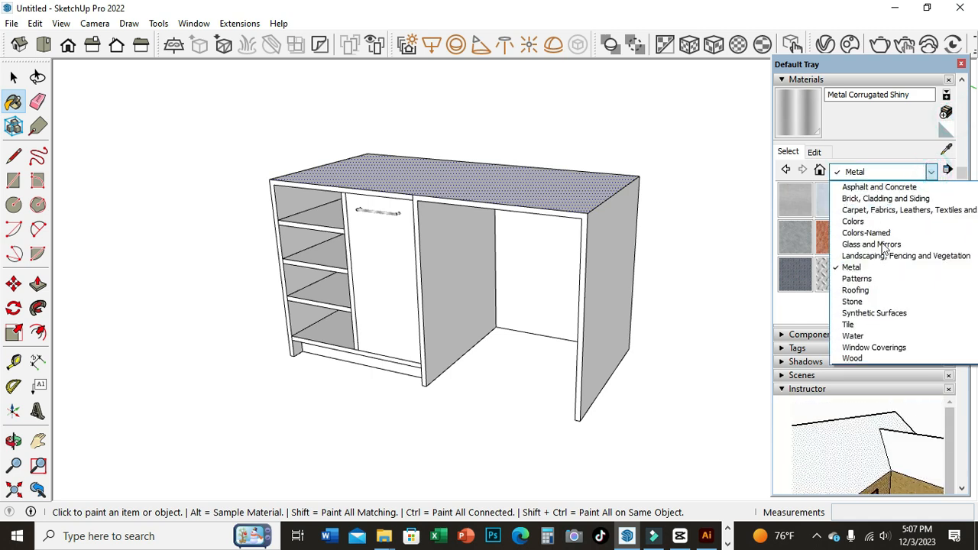
click(854, 358)
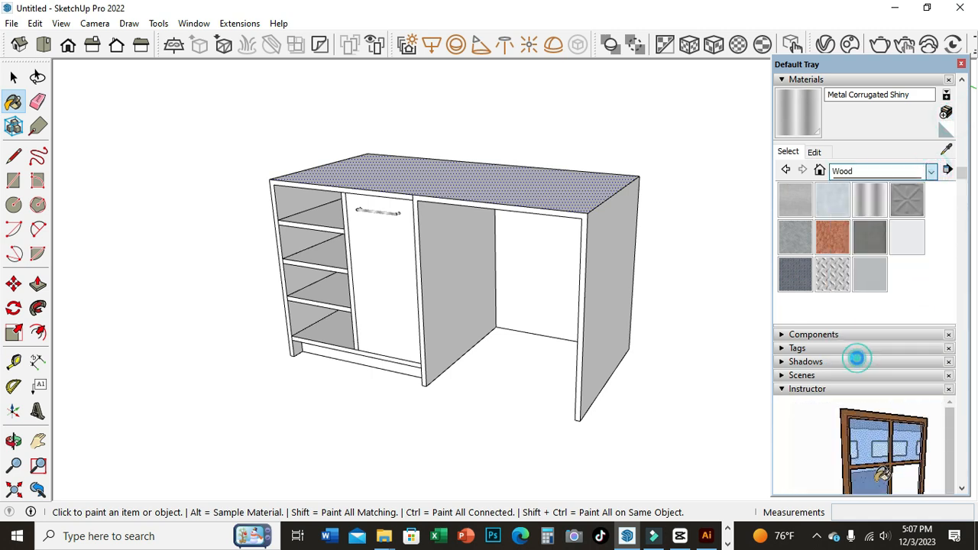
click(945, 112)
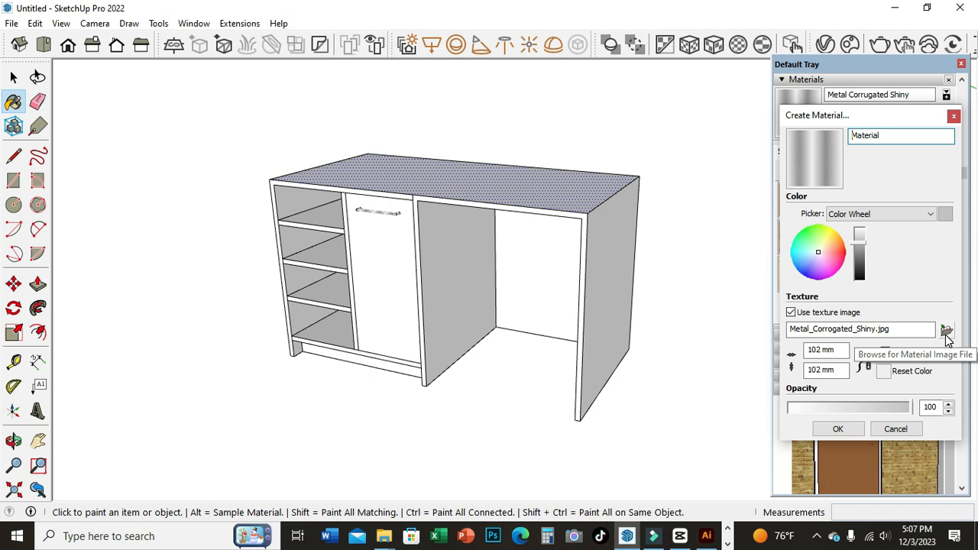
click(945, 333)
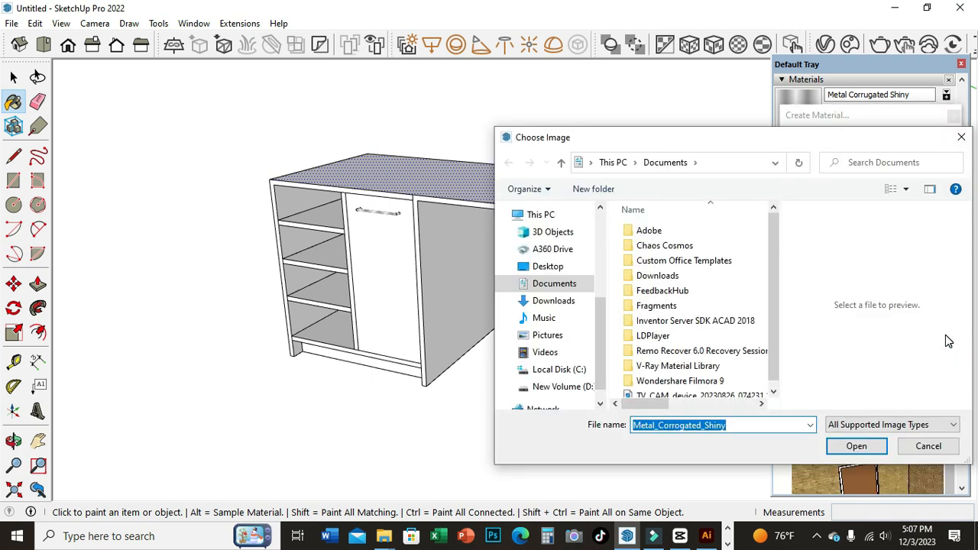
click(573, 387)
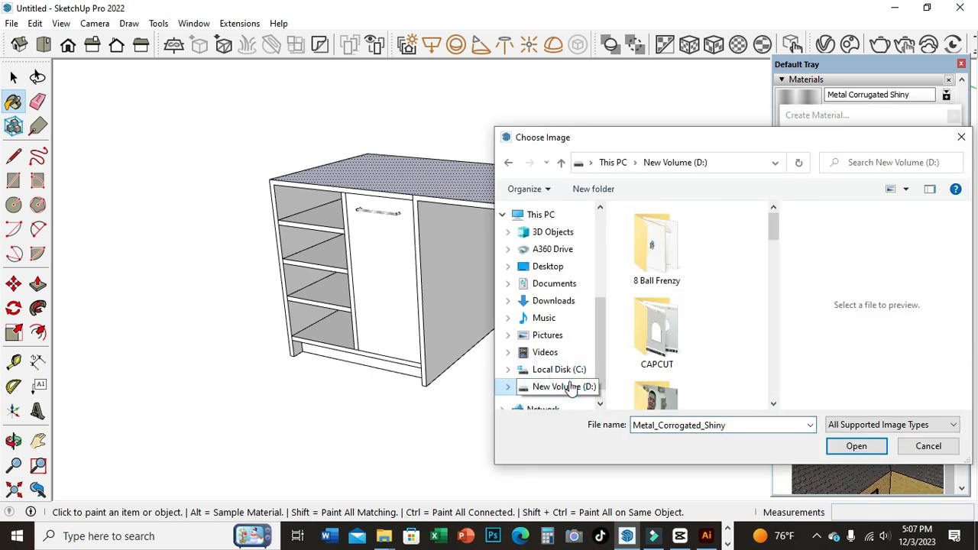
click(553, 335)
click(659, 332)
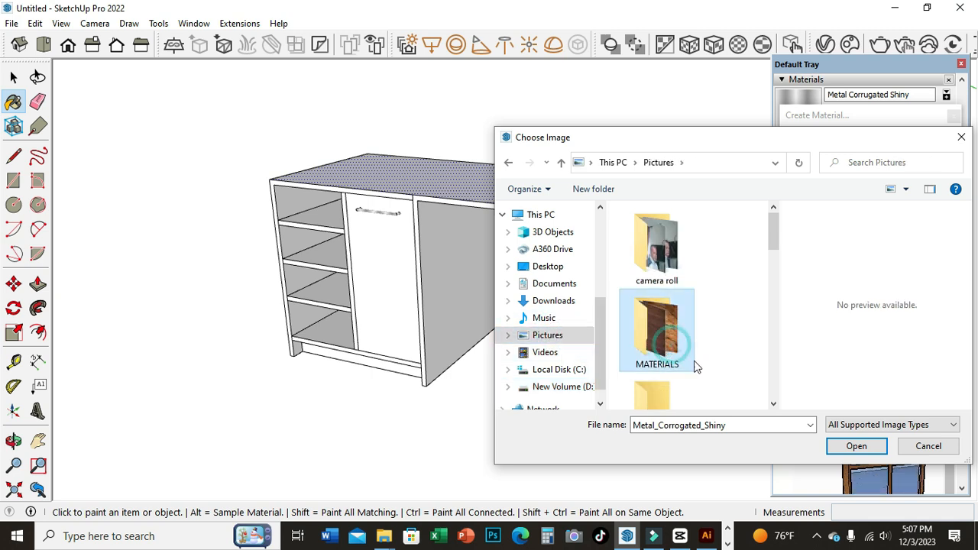
click(854, 447)
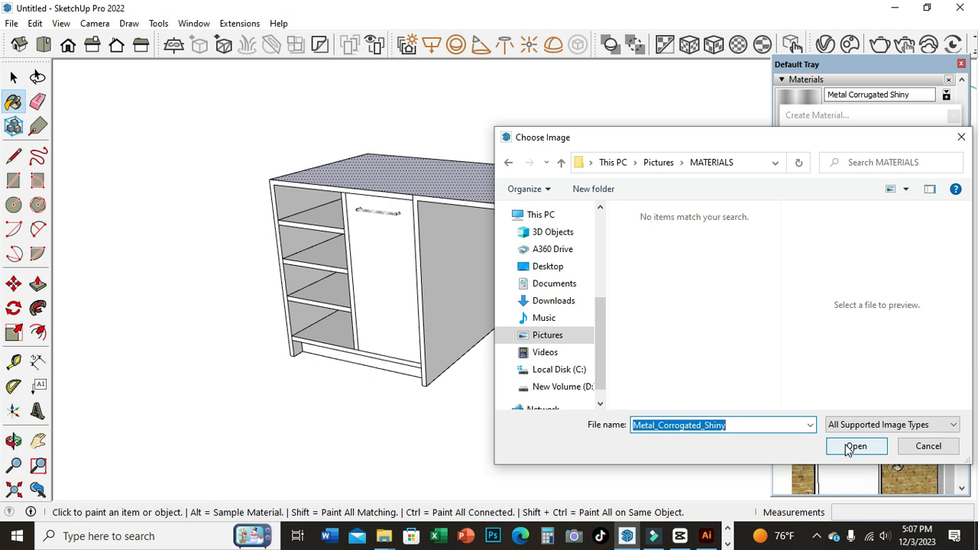
click(962, 137)
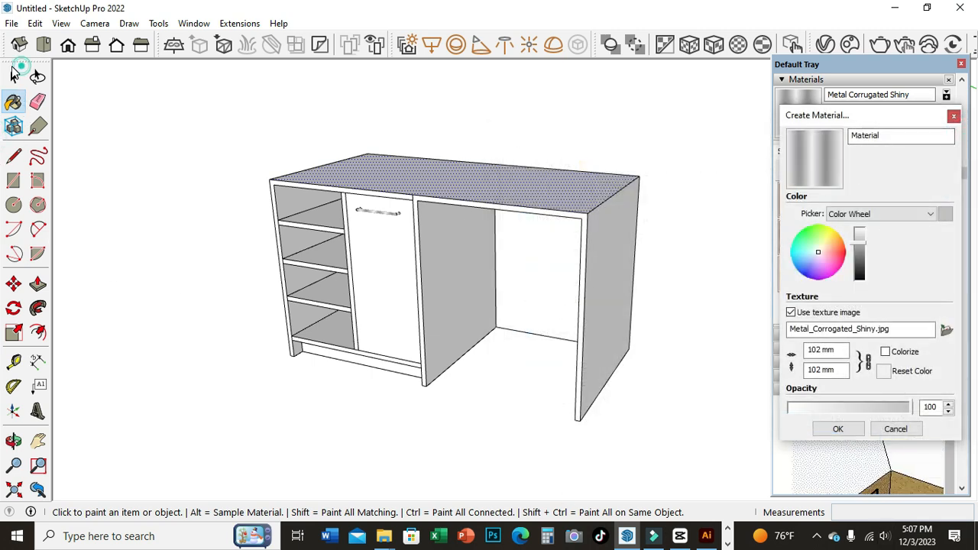
click(168, 259)
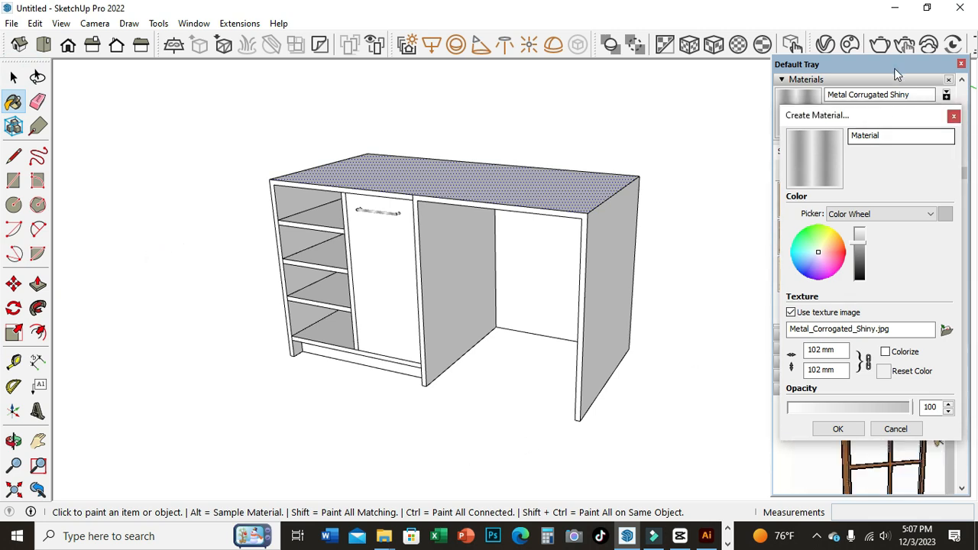
click(953, 76)
click(958, 79)
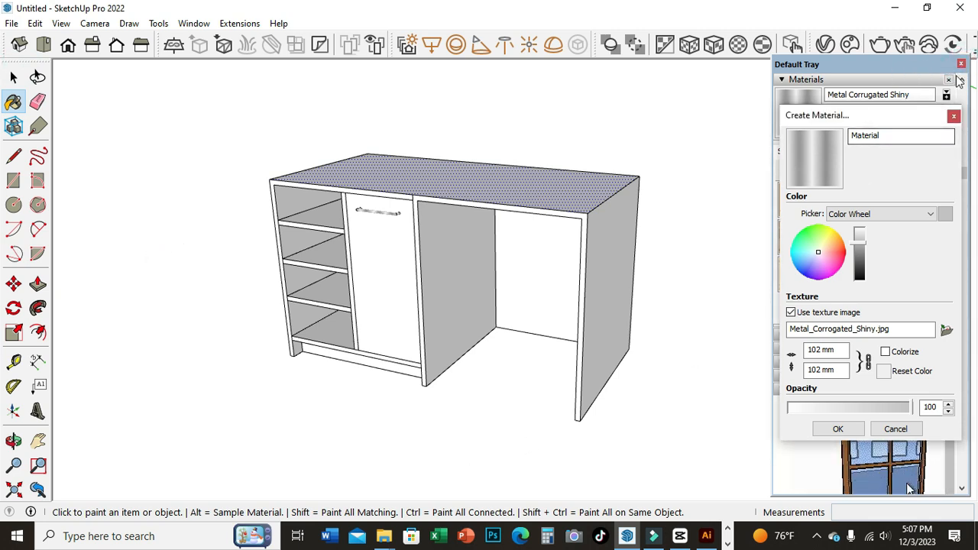
click(954, 115)
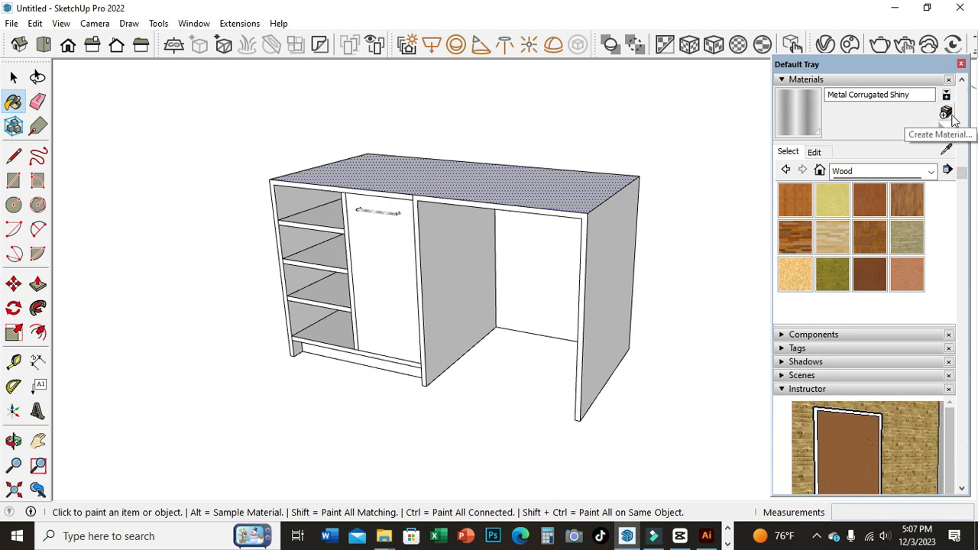
click(949, 113)
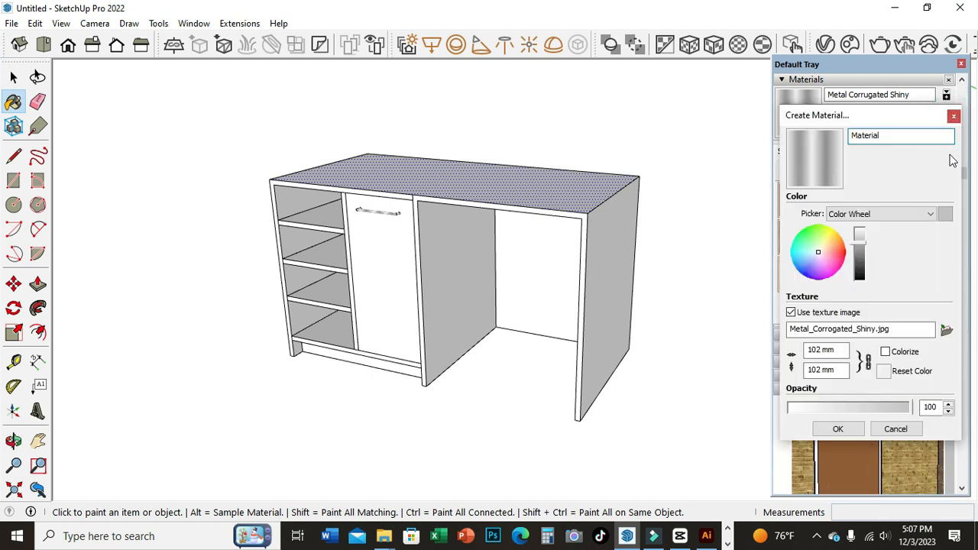
click(948, 330)
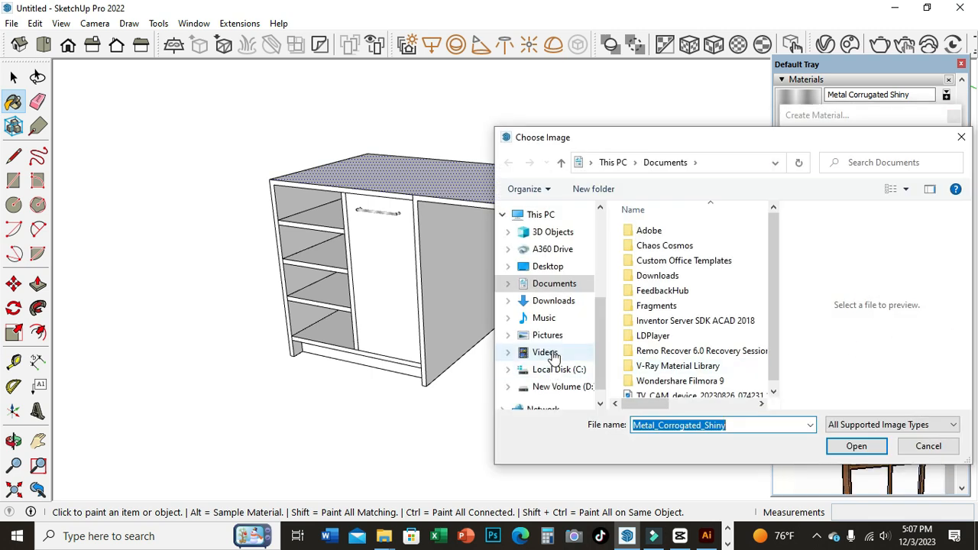
click(558, 336)
click(651, 343)
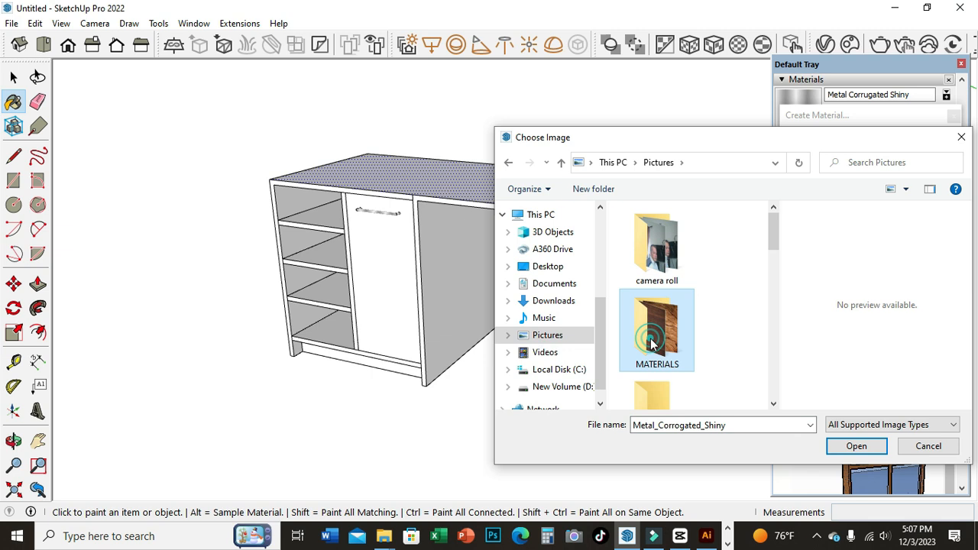
click(850, 448)
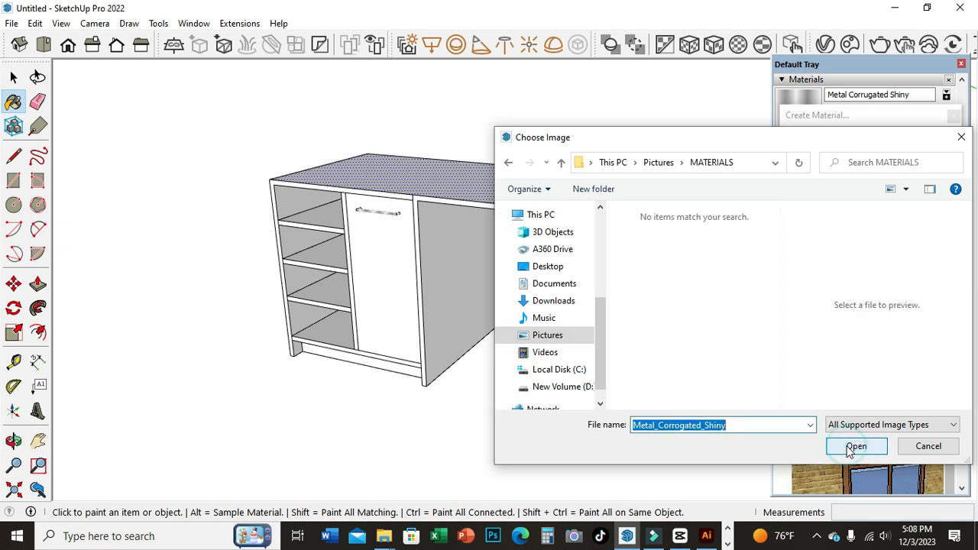
click(962, 139)
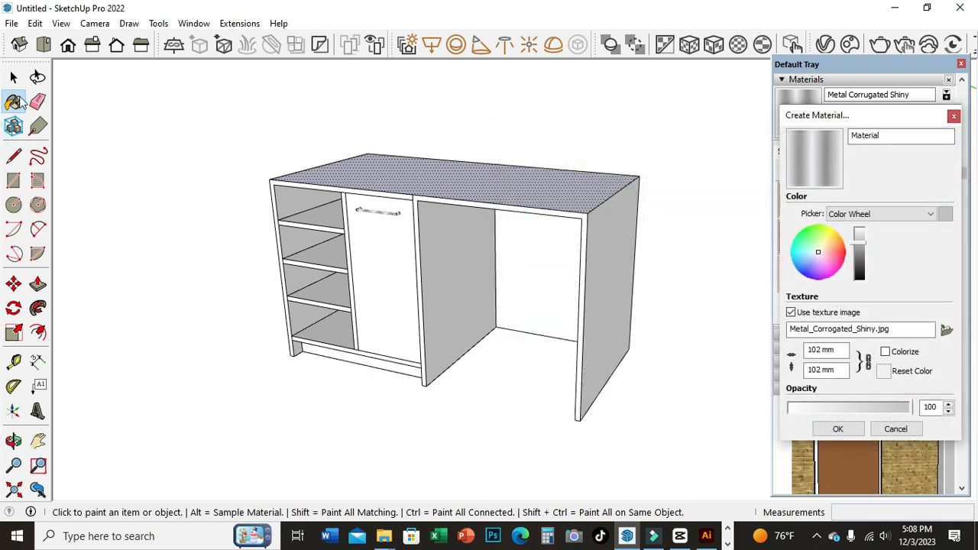
click(18, 74)
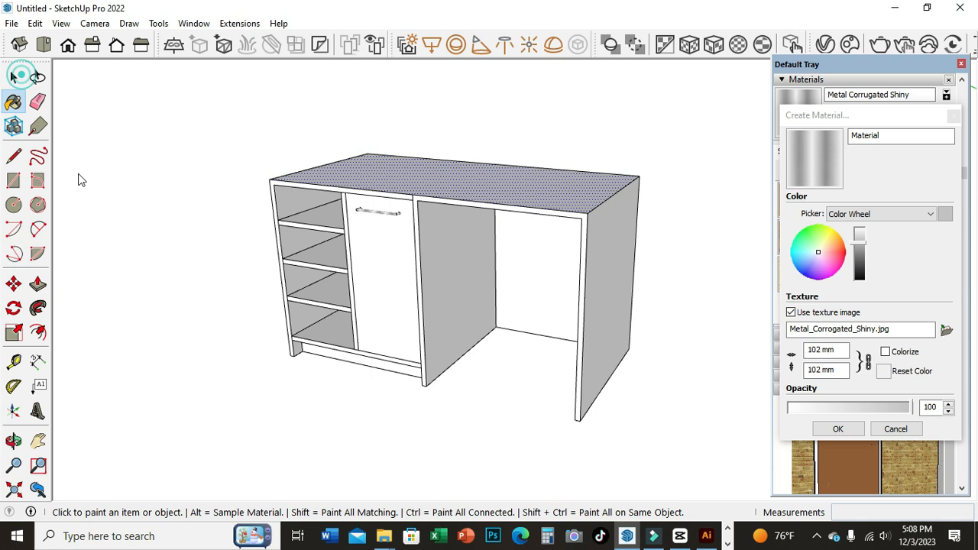
click(953, 115)
click(960, 64)
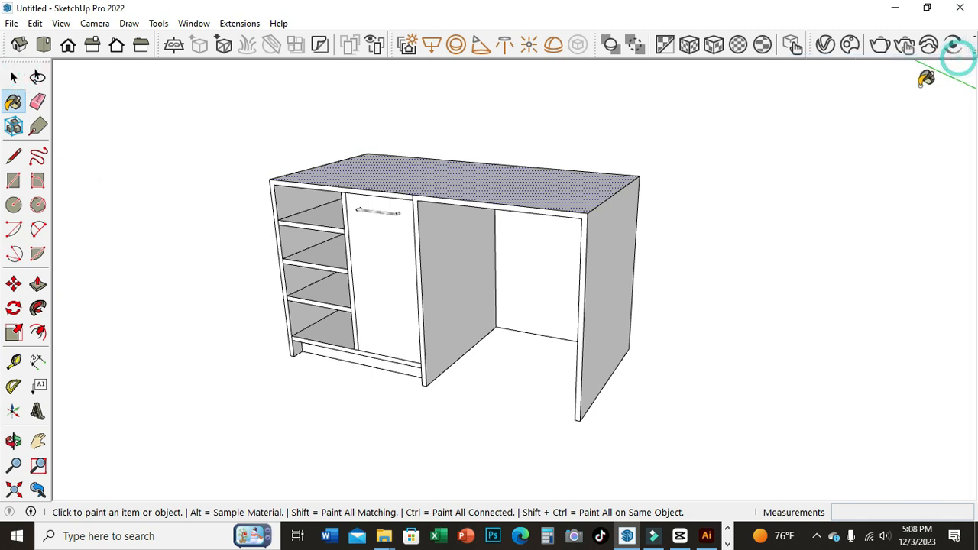
Step: Clear the selection of the desk's top face
click(12, 74)
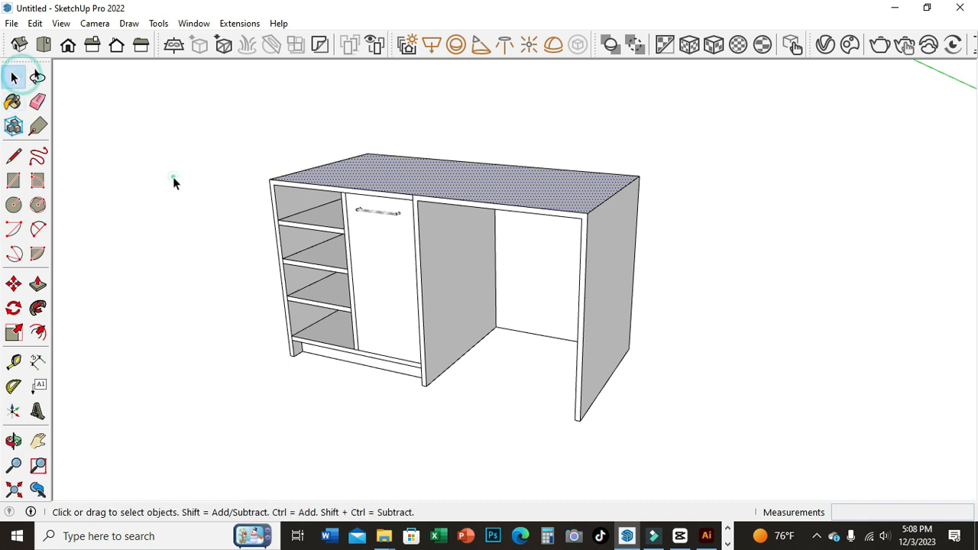
click(173, 177)
click(12, 101)
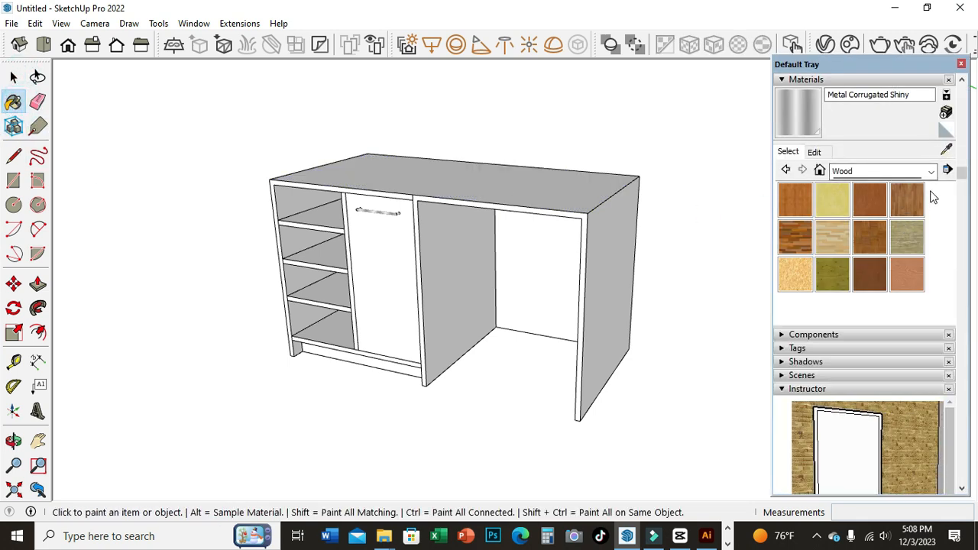
click(946, 113)
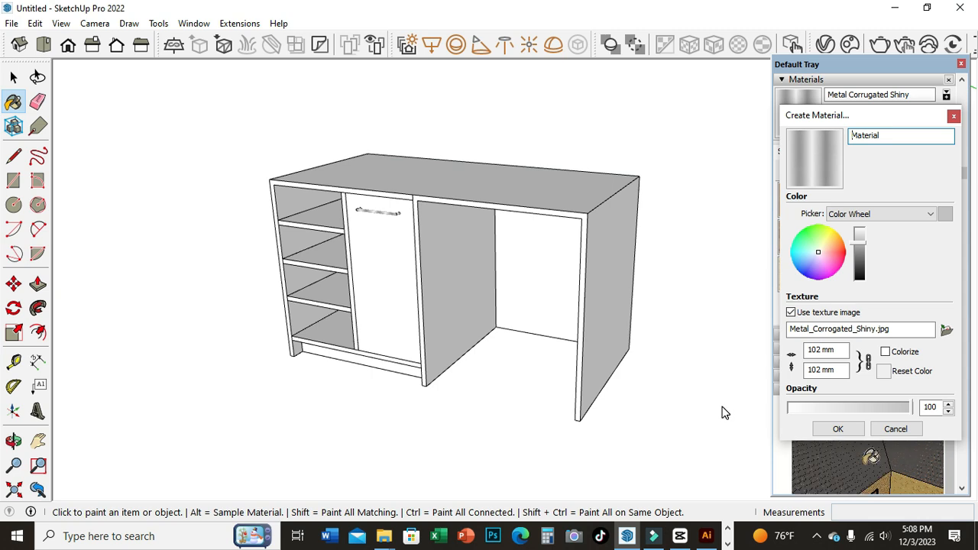
click(953, 115)
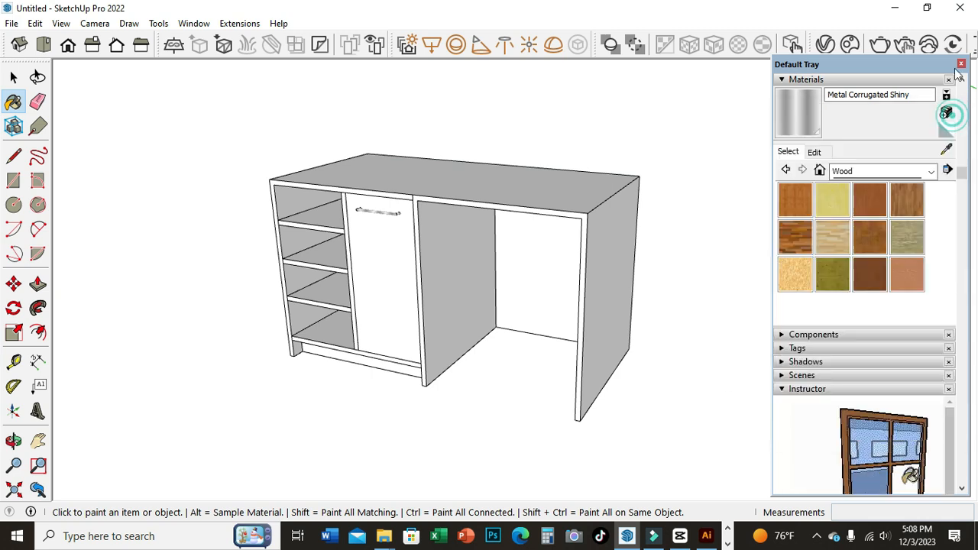
click(961, 64)
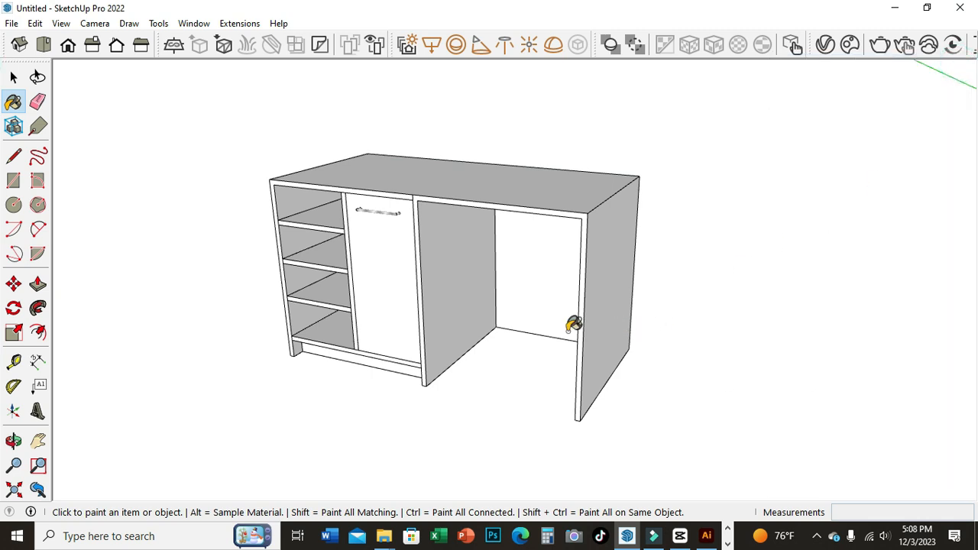
Step: Paint the desk's top face with the Wood Veneer 01 material
click(12, 102)
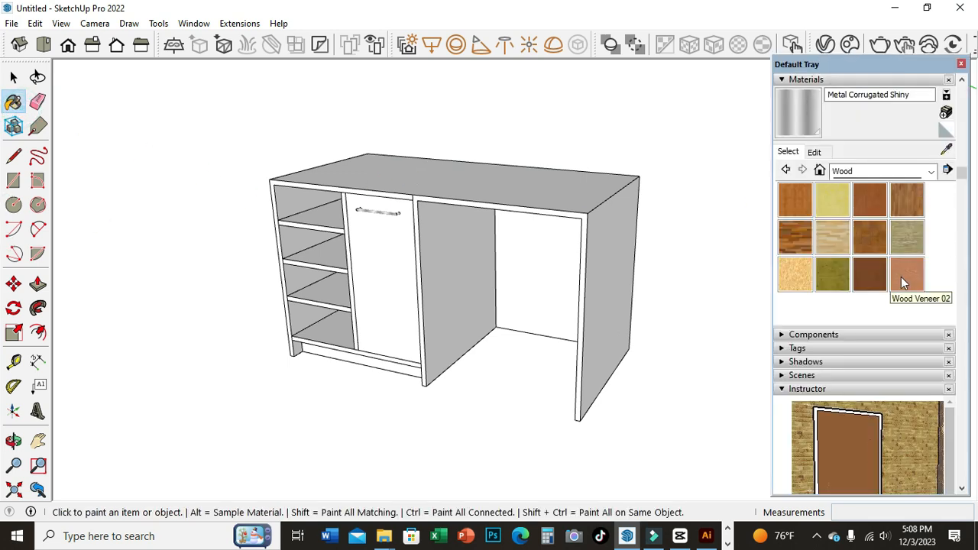
click(863, 275)
click(544, 201)
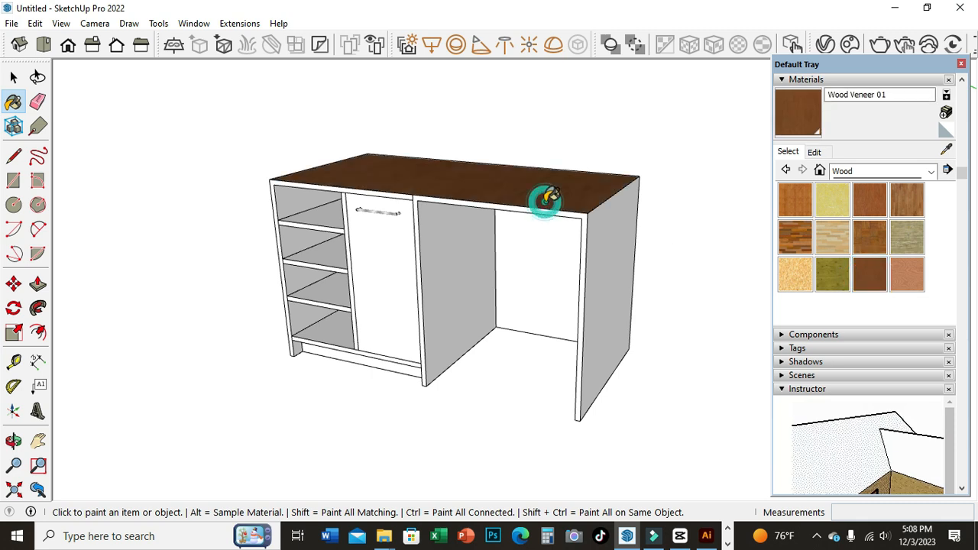
scroll(649, 227, up, 2)
scroll(639, 241, up, 2)
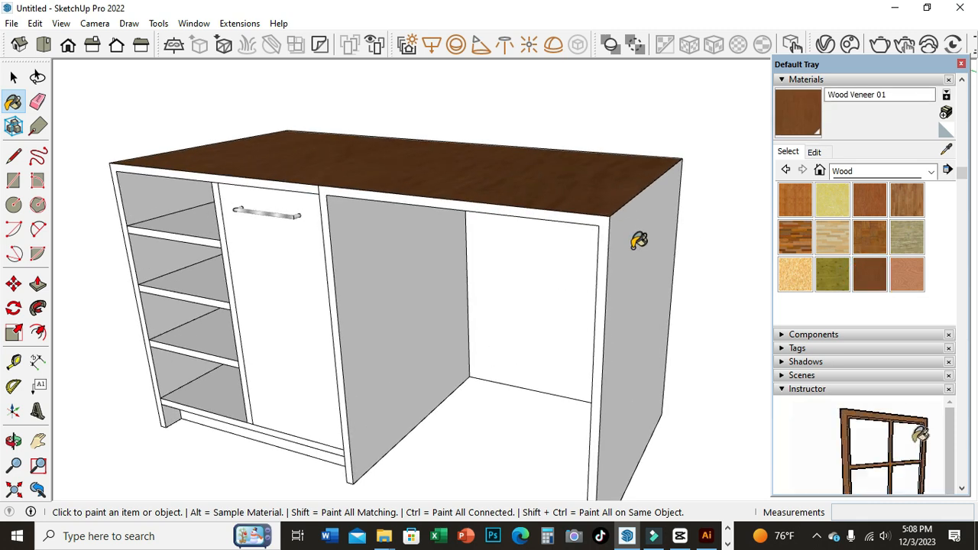
click(37, 102)
scroll(329, 218, up, 2)
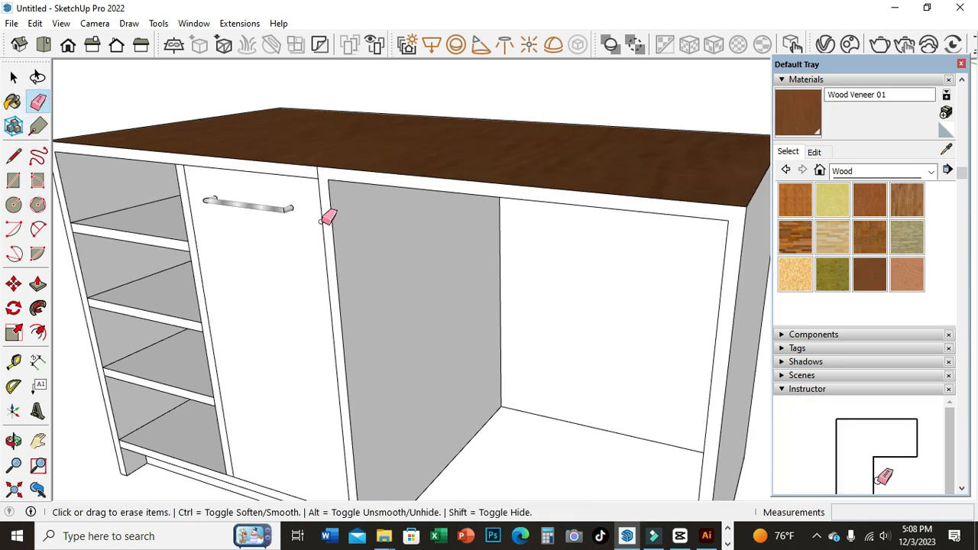
scroll(380, 184, down, 2)
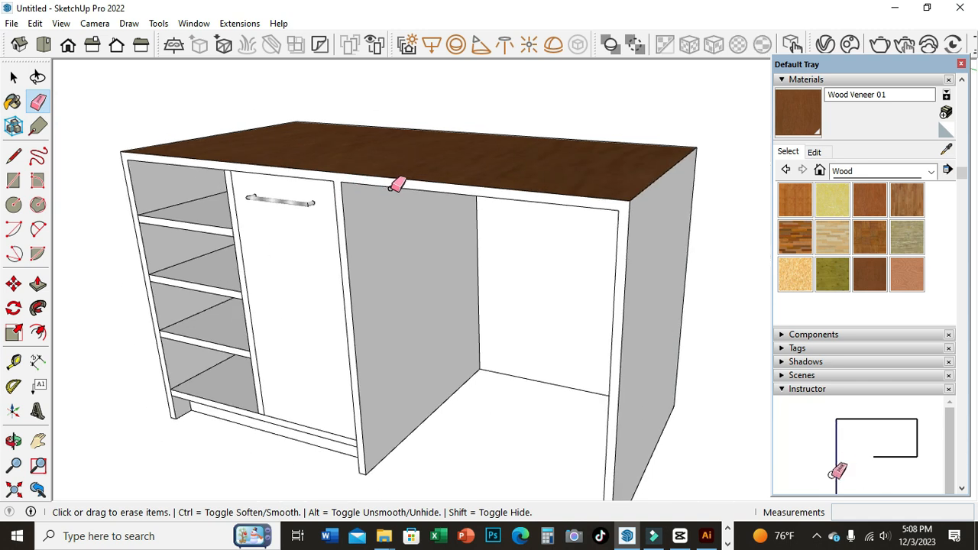
scroll(395, 182, down, 1)
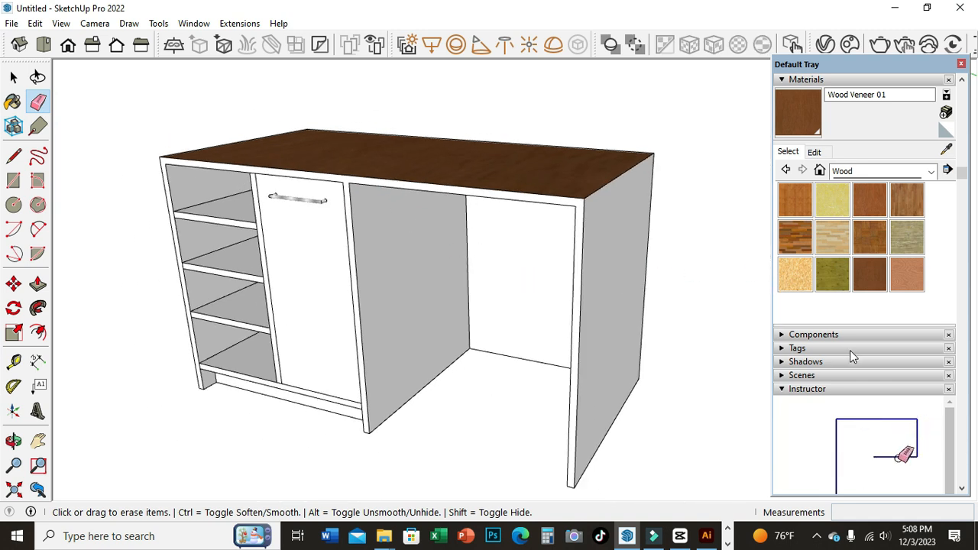
Step: Paint the outer side panel, the cabinet side facing the knee space, the back panel and the desktop with Wood Veneer 02
click(909, 273)
click(611, 214)
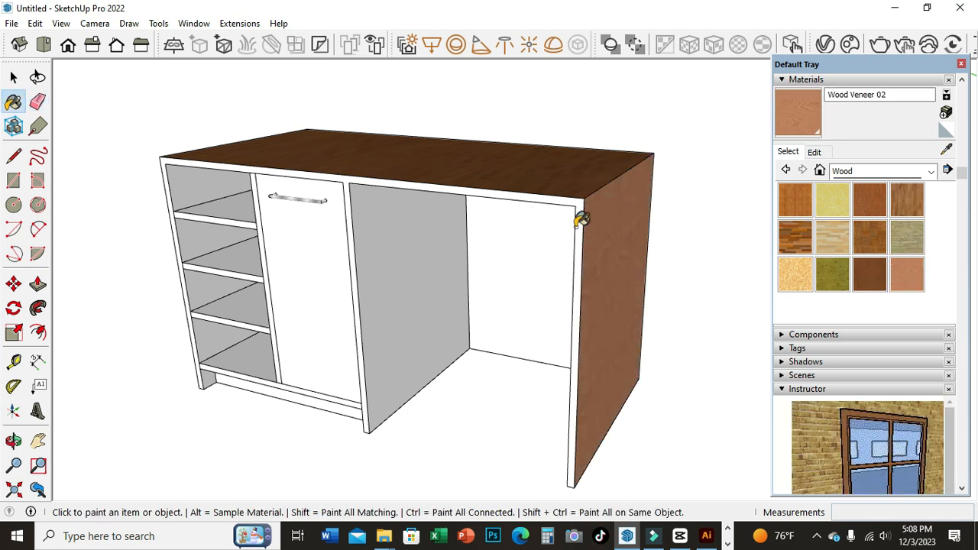
click(395, 233)
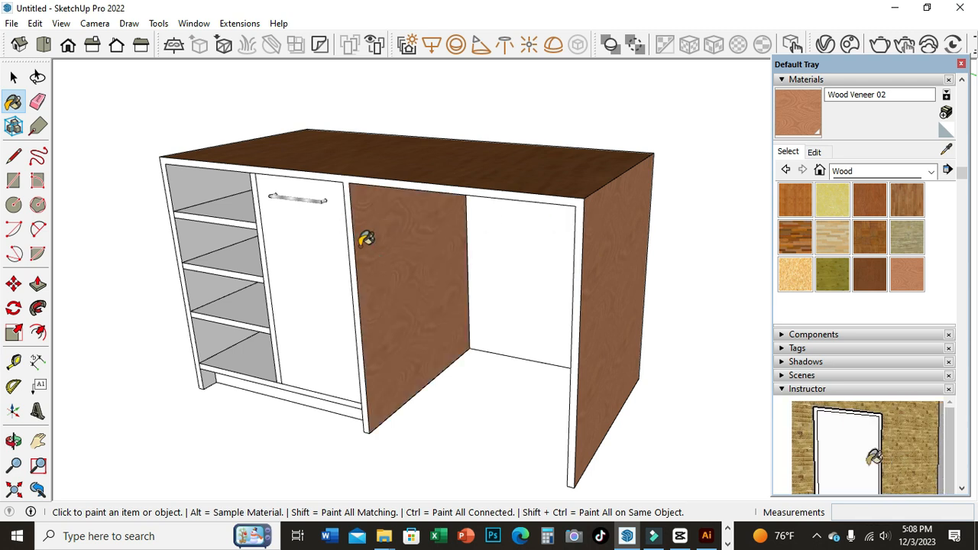
click(550, 250)
scroll(540, 262, down, 3)
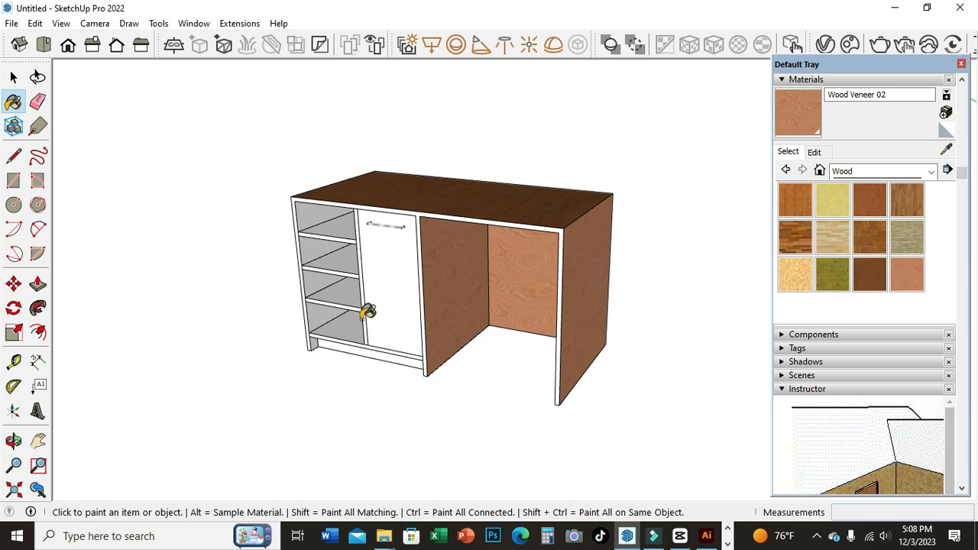
click(431, 197)
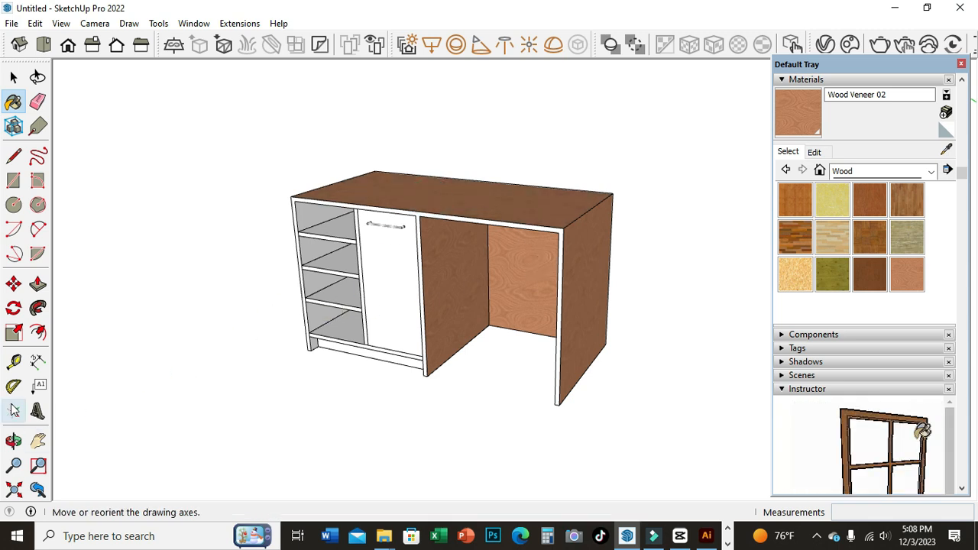
Step: Paint the desk frame's front edges and the cabinet's outer side panel with Wood Veneer 02
click(14, 441)
drag(222, 384, 392, 299)
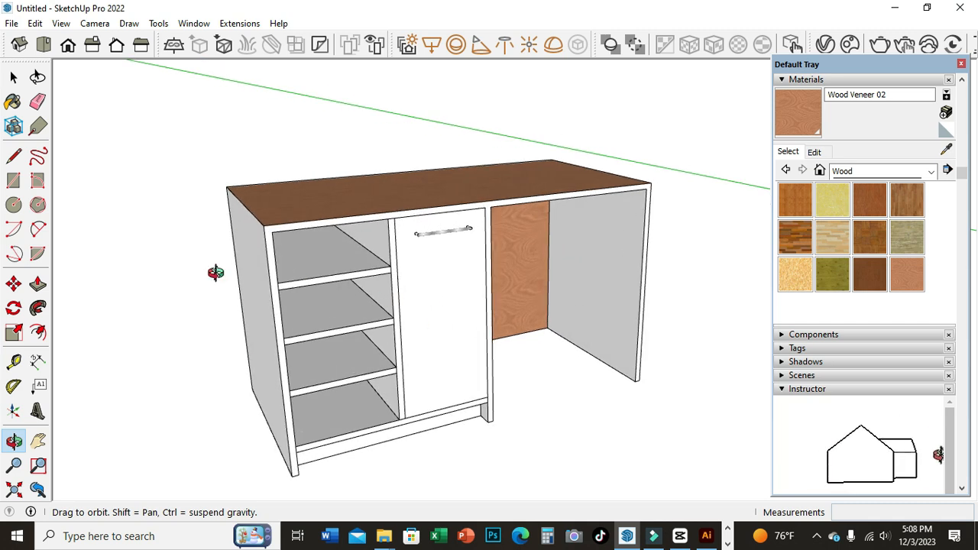
click(13, 101)
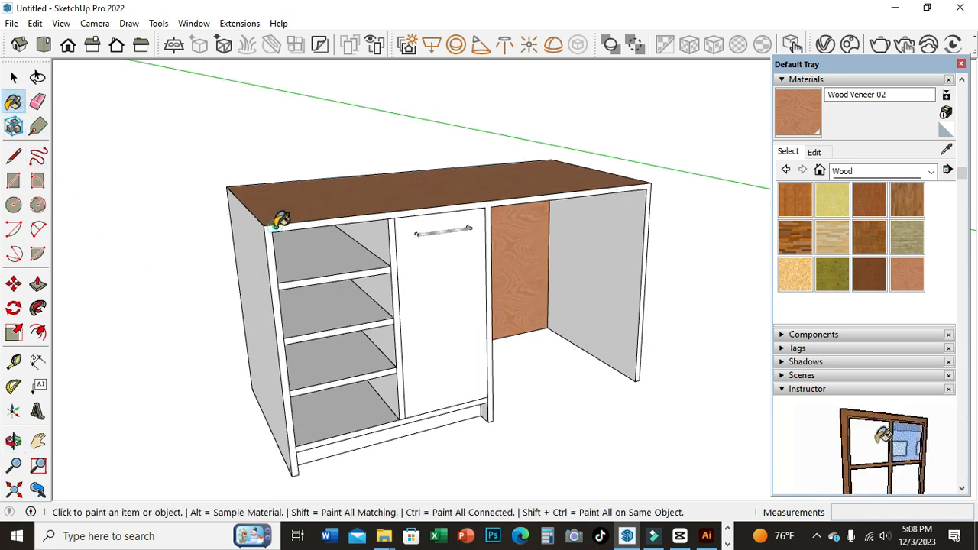
click(275, 225)
click(260, 245)
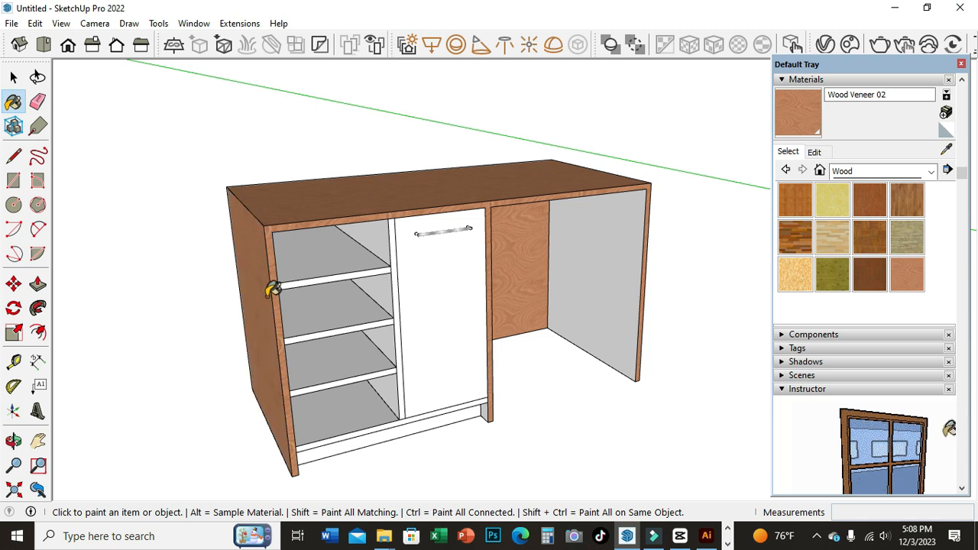
Step: Paint the knee space's outer panel on its inner face and the desktop's undersides above the knee space and shelves with Wood Veneer 02
scroll(268, 295, down, 1)
scroll(421, 384, up, 2)
scroll(421, 383, down, 1)
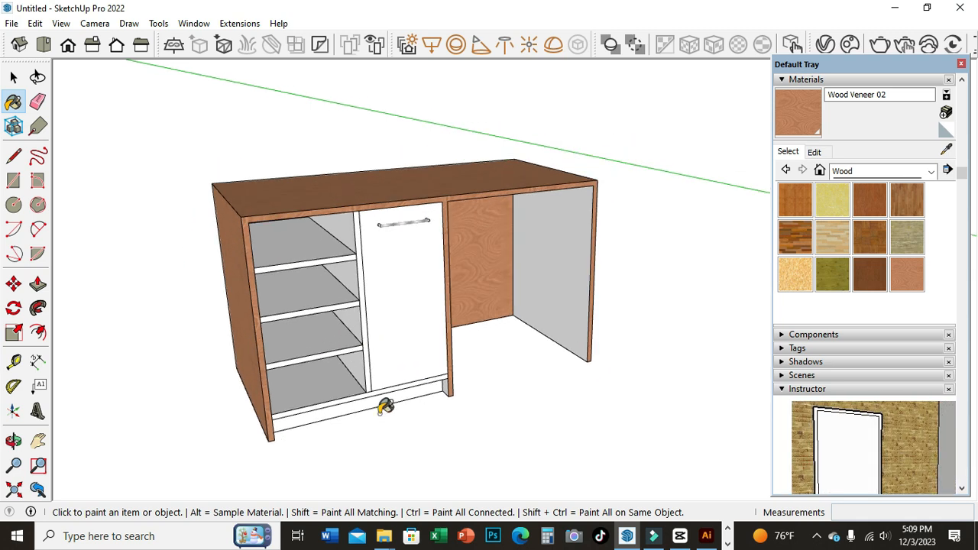
click(13, 441)
mouse_move(456, 366)
mouse_down()
mouse_move(581, 354)
mouse_move(642, 323)
mouse_move(640, 360)
mouse_move(558, 415)
mouse_move(573, 419)
mouse_move(534, 405)
mouse_up()
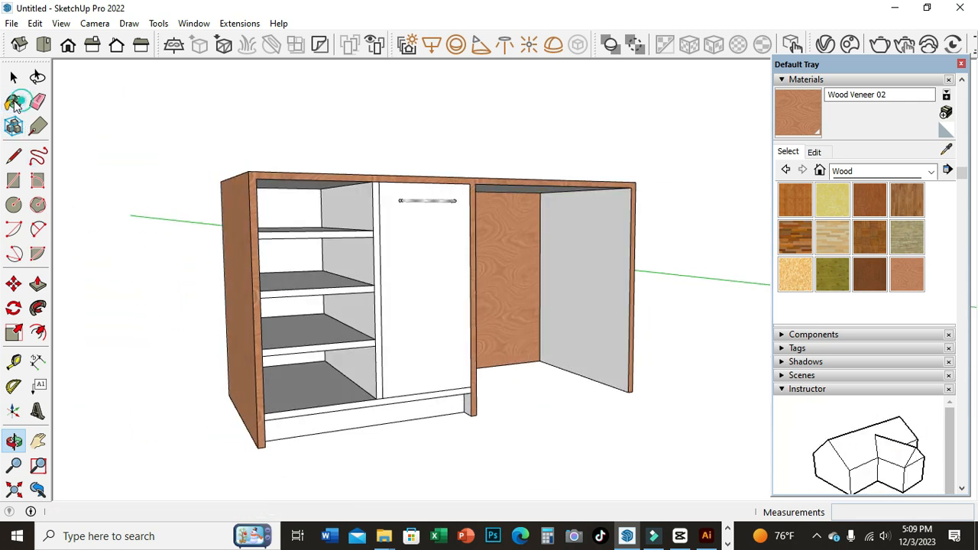
click(13, 101)
click(584, 265)
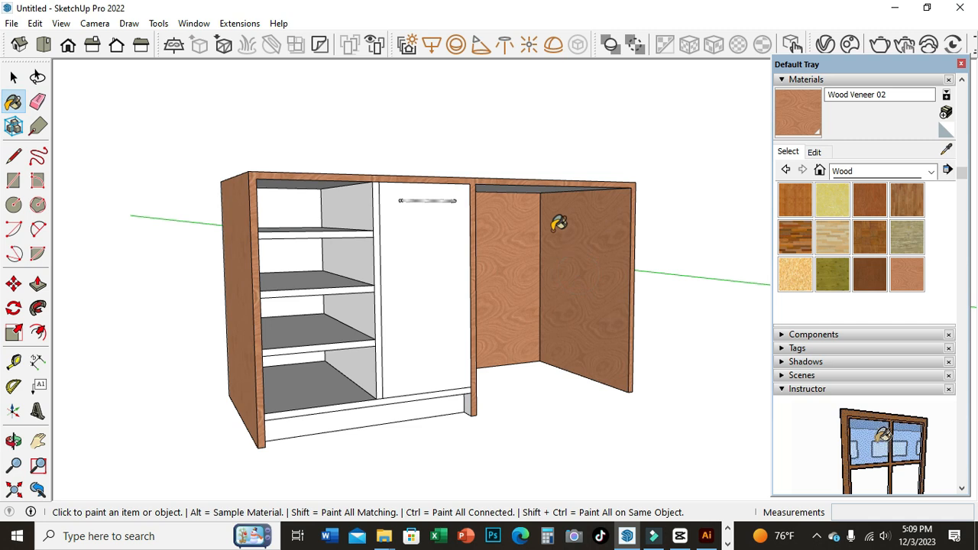
click(536, 182)
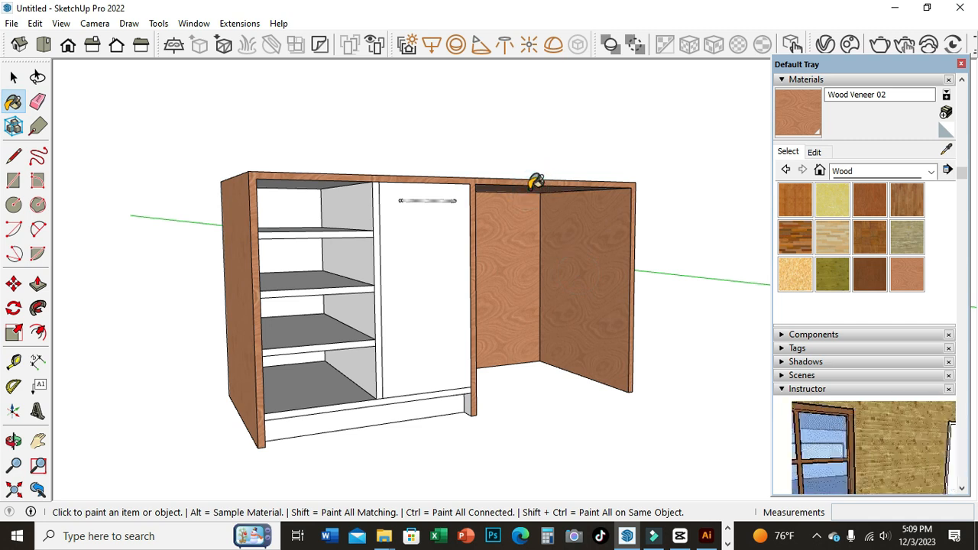
click(313, 183)
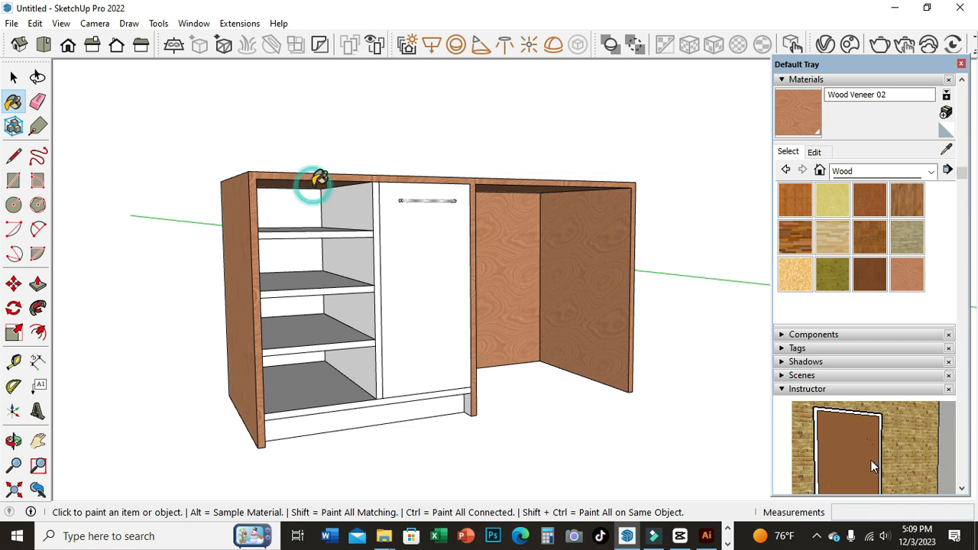
Step: Paint the small inner side-panel faces at both ends of the cabinet's recessed plinth with Wood Veneer 02
scroll(473, 382, up, 4)
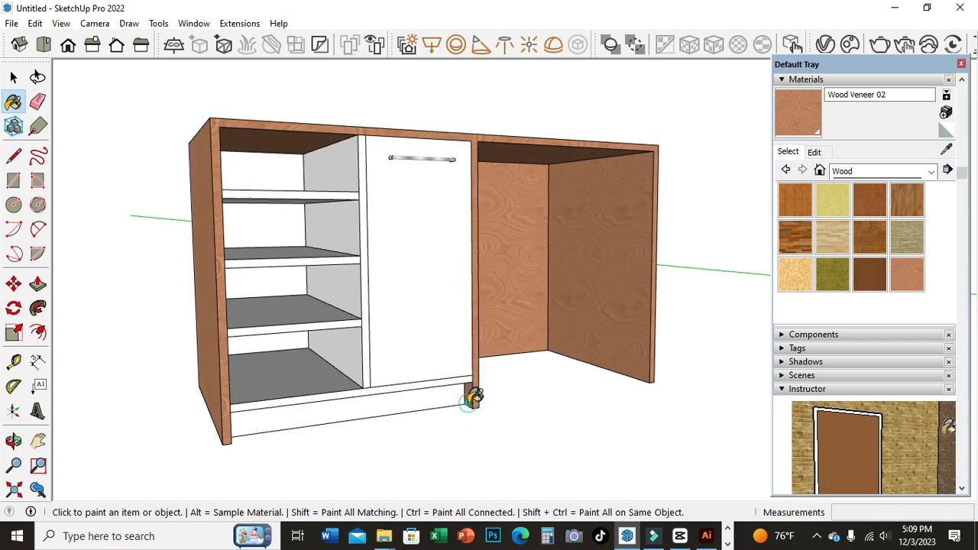
click(14, 441)
drag(463, 404, 330, 386)
click(13, 101)
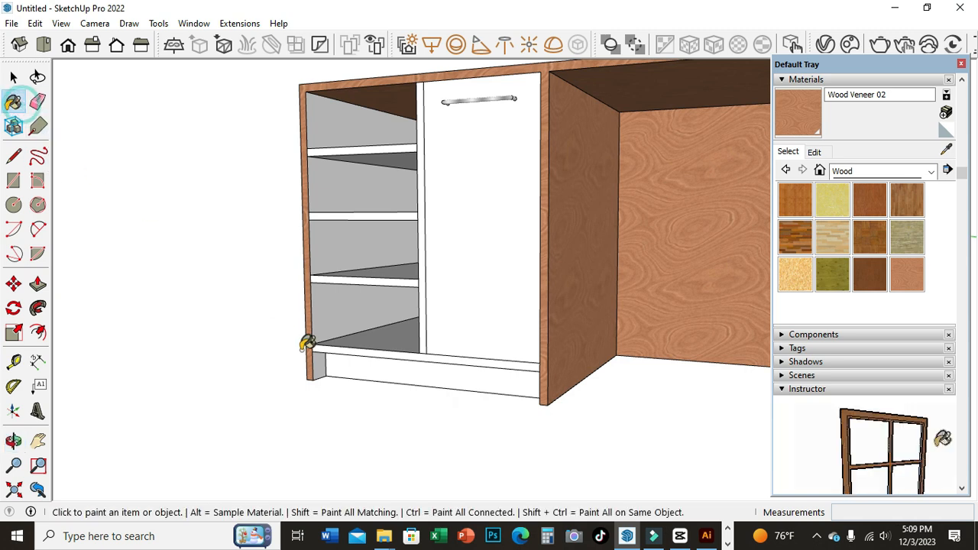
scroll(321, 364, down, 5)
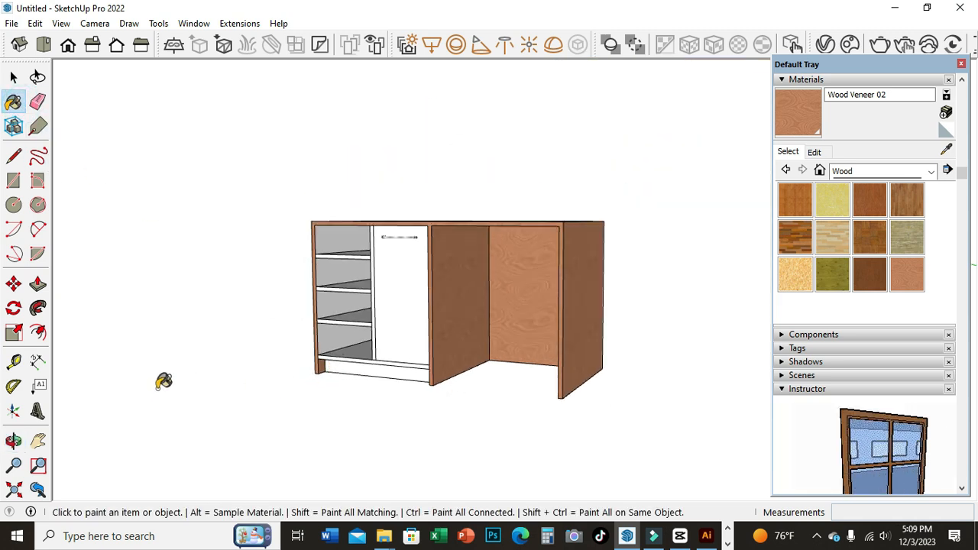
Step: Paint the large rear face of the desk with Wood Veneer 02
click(14, 440)
drag(384, 360, 557, 457)
drag(484, 278, 546, 216)
click(13, 103)
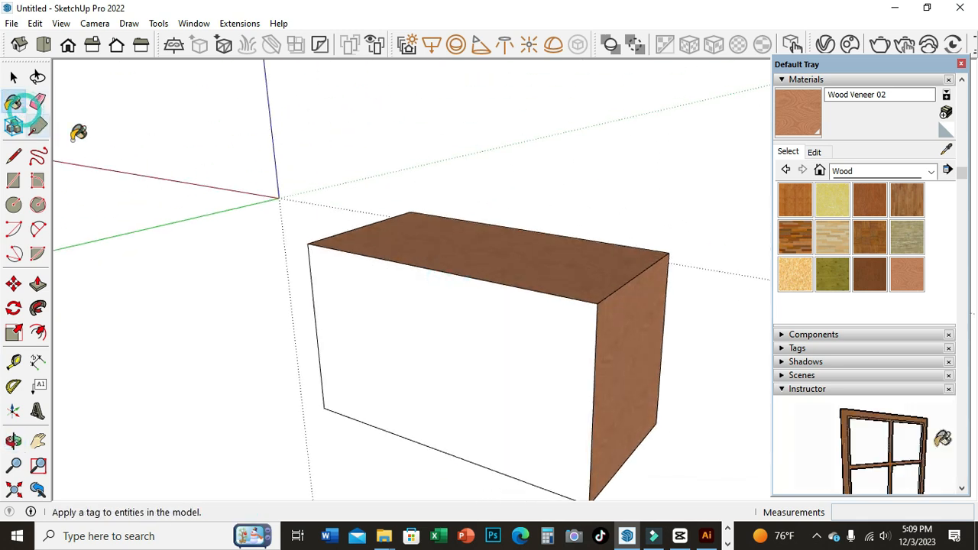
click(461, 363)
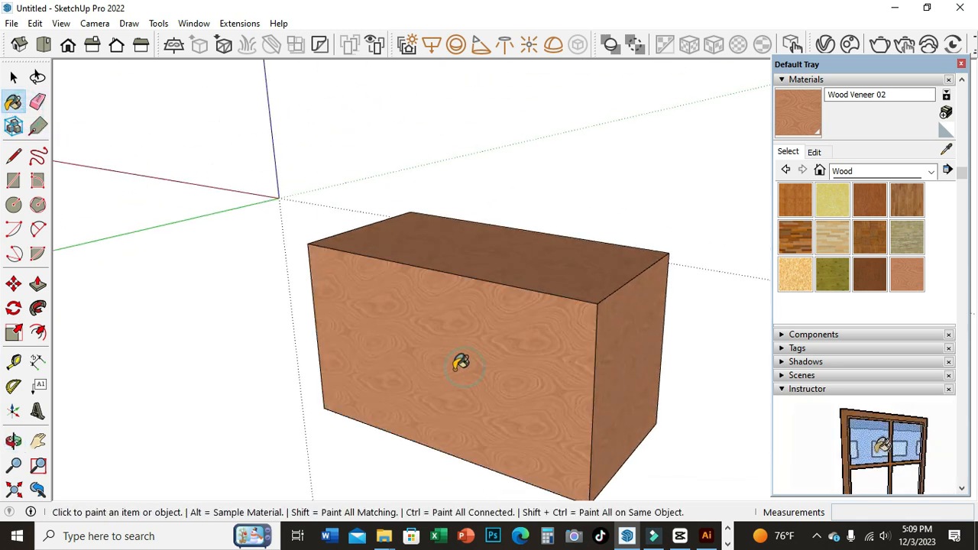
click(13, 441)
drag(650, 332, 547, 391)
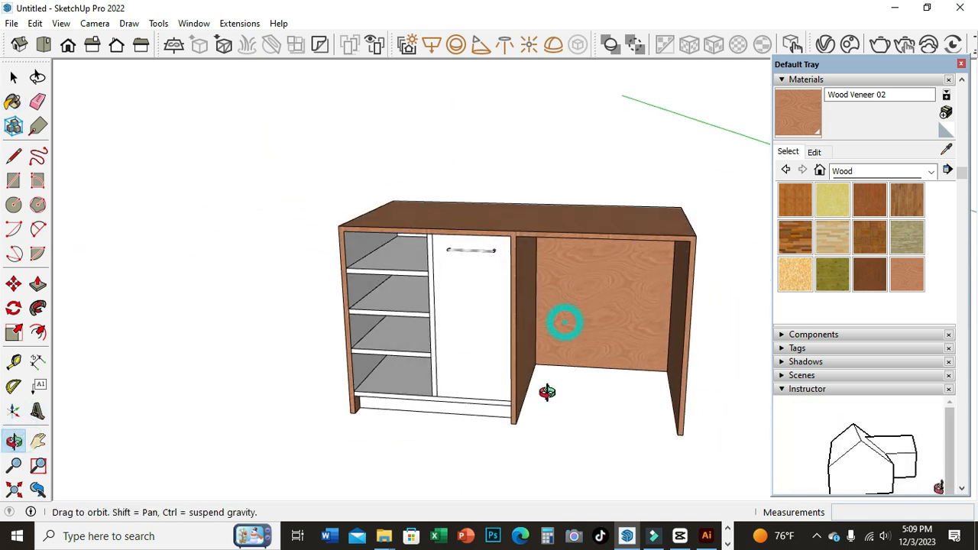